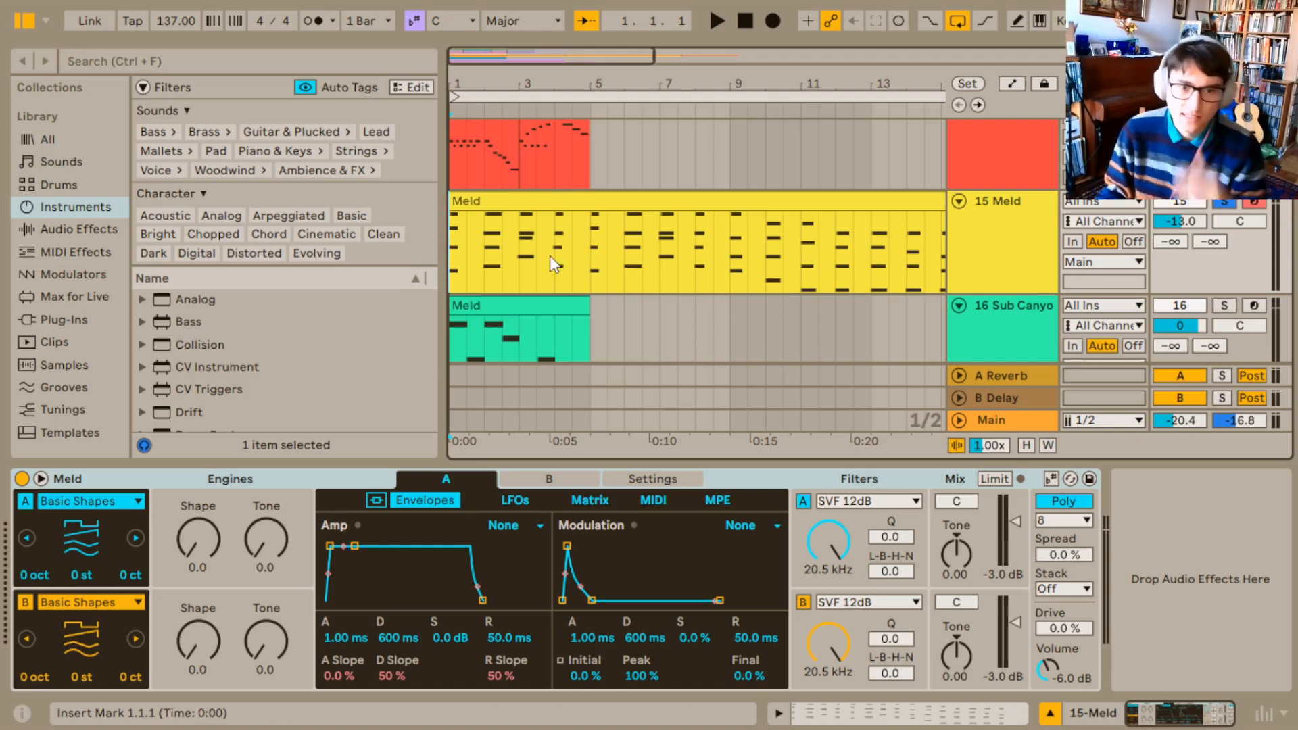
# Play the Meld chord clip and switch off engine B so only engine A sounds
pyautogui.press('space')
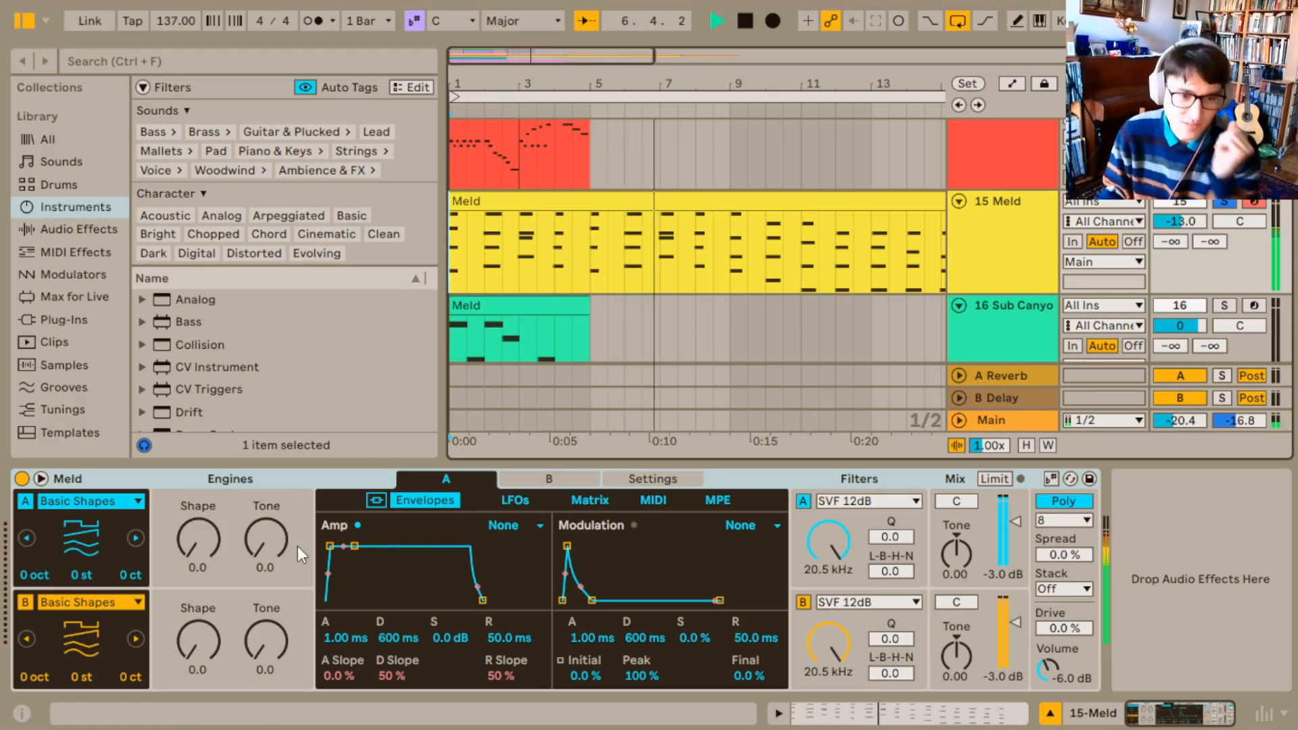
pyautogui.click(34, 605)
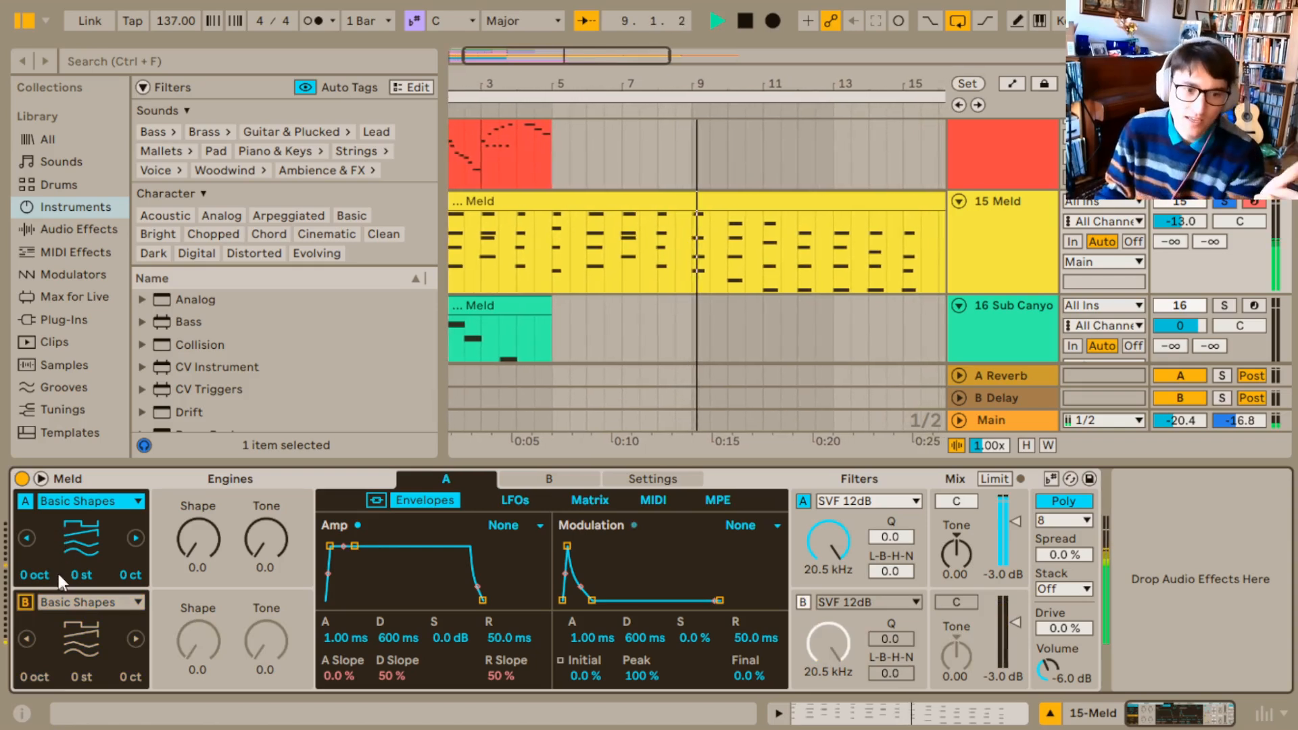
pyautogui.click(27, 602)
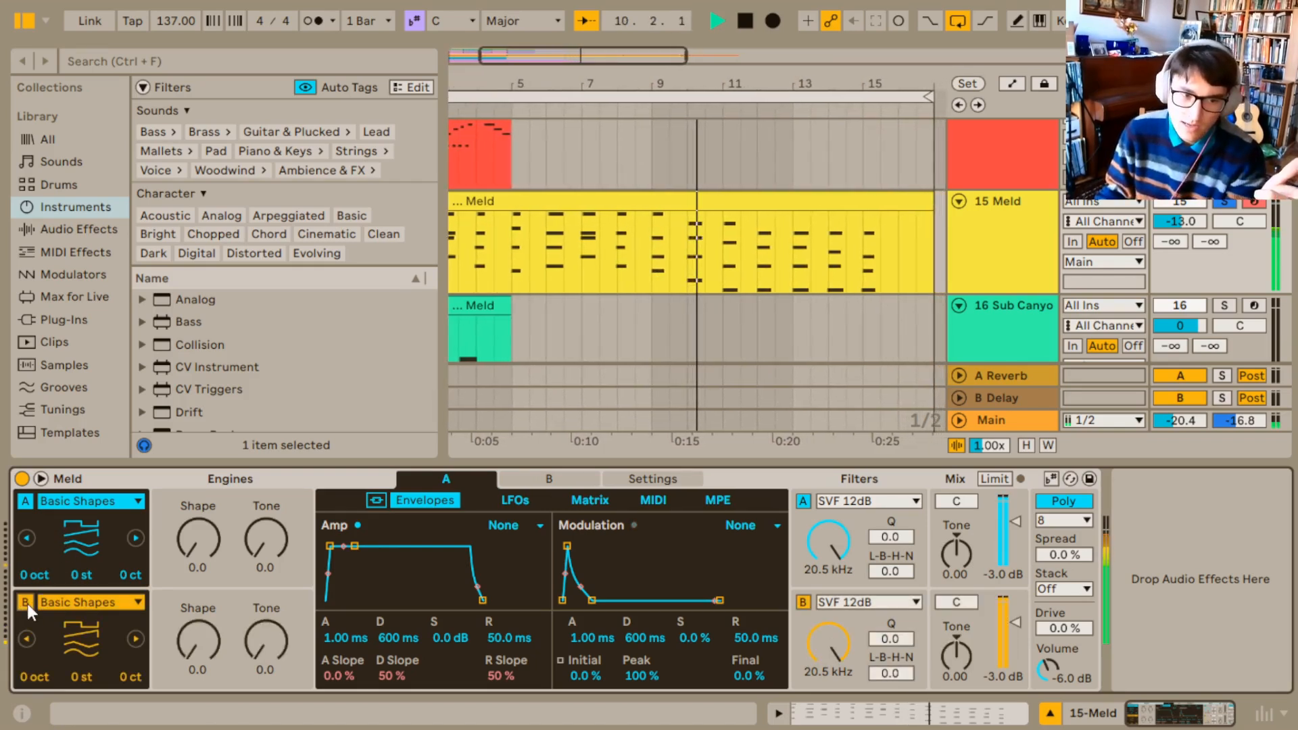
pyautogui.click(27, 603)
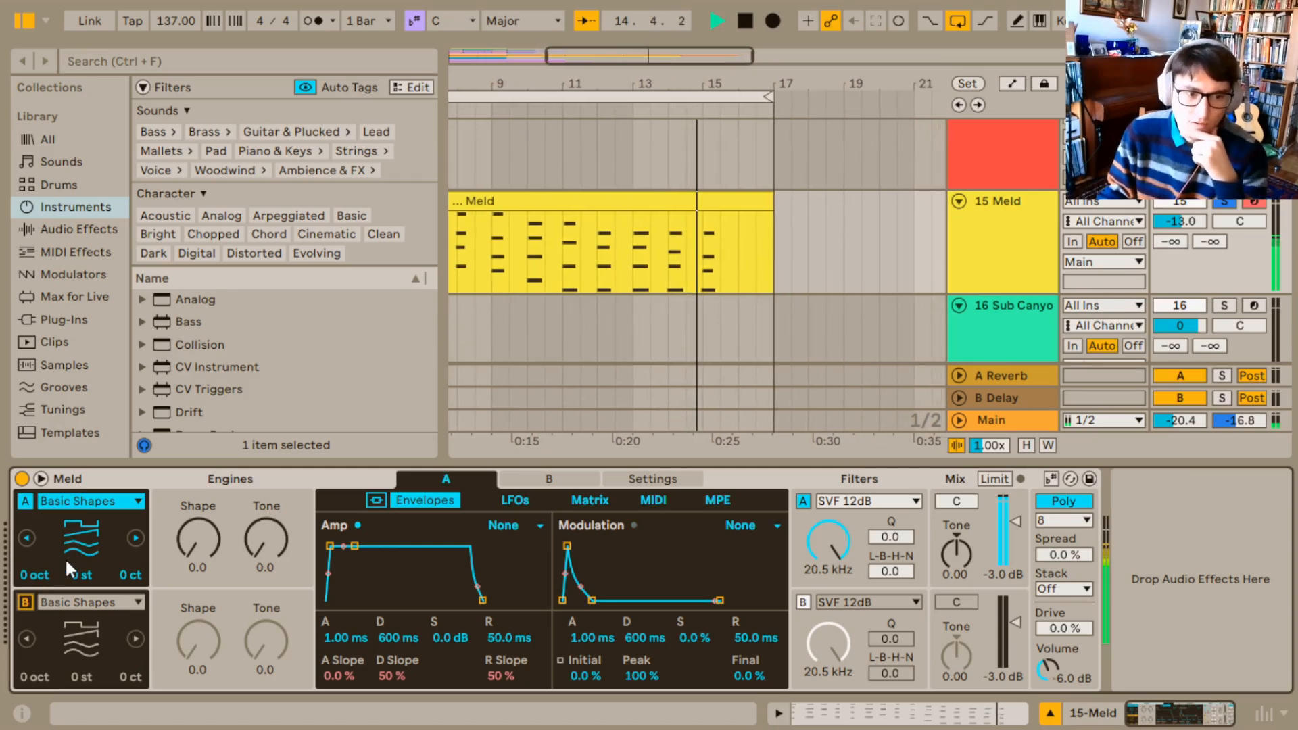
# Set engine A's Shape to 46.0 and its Tone to 43.7
pyautogui.moveTo(201, 545); pyautogui.dragTo(201, 525)
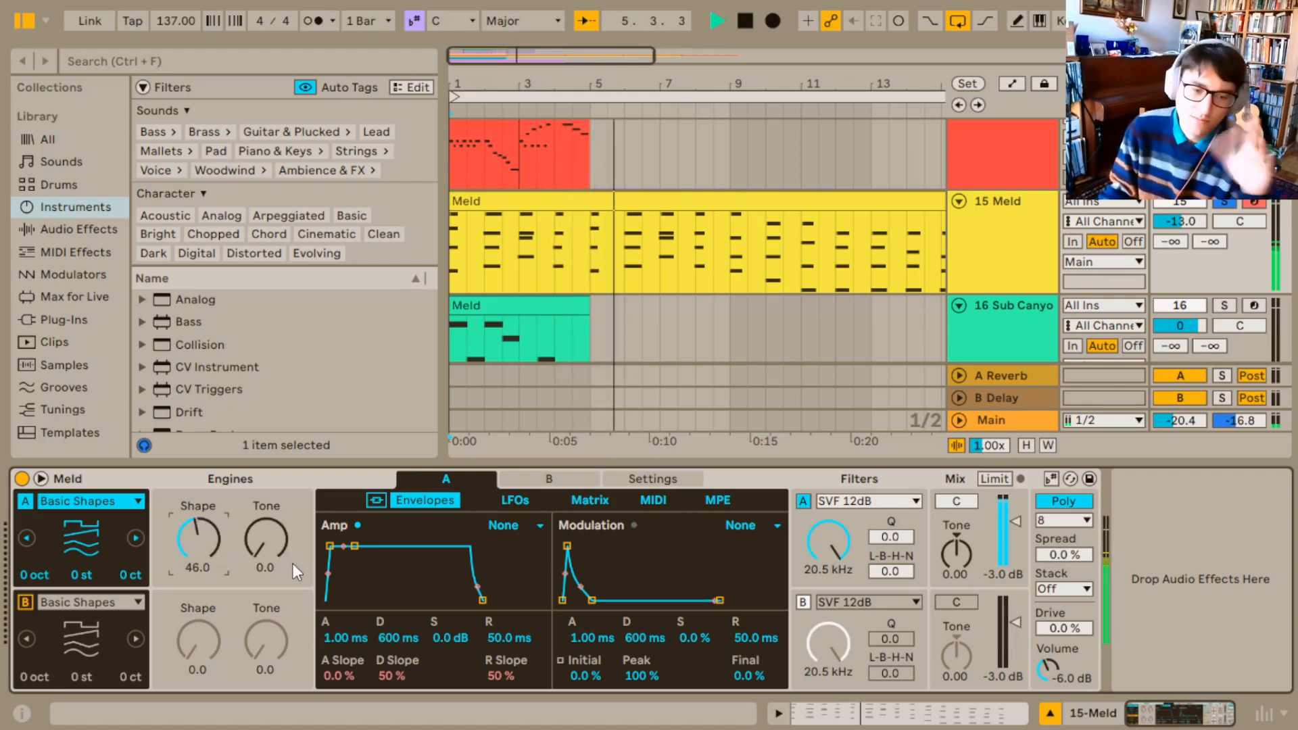
pyautogui.moveTo(282, 548); pyautogui.dragTo(282, 500)
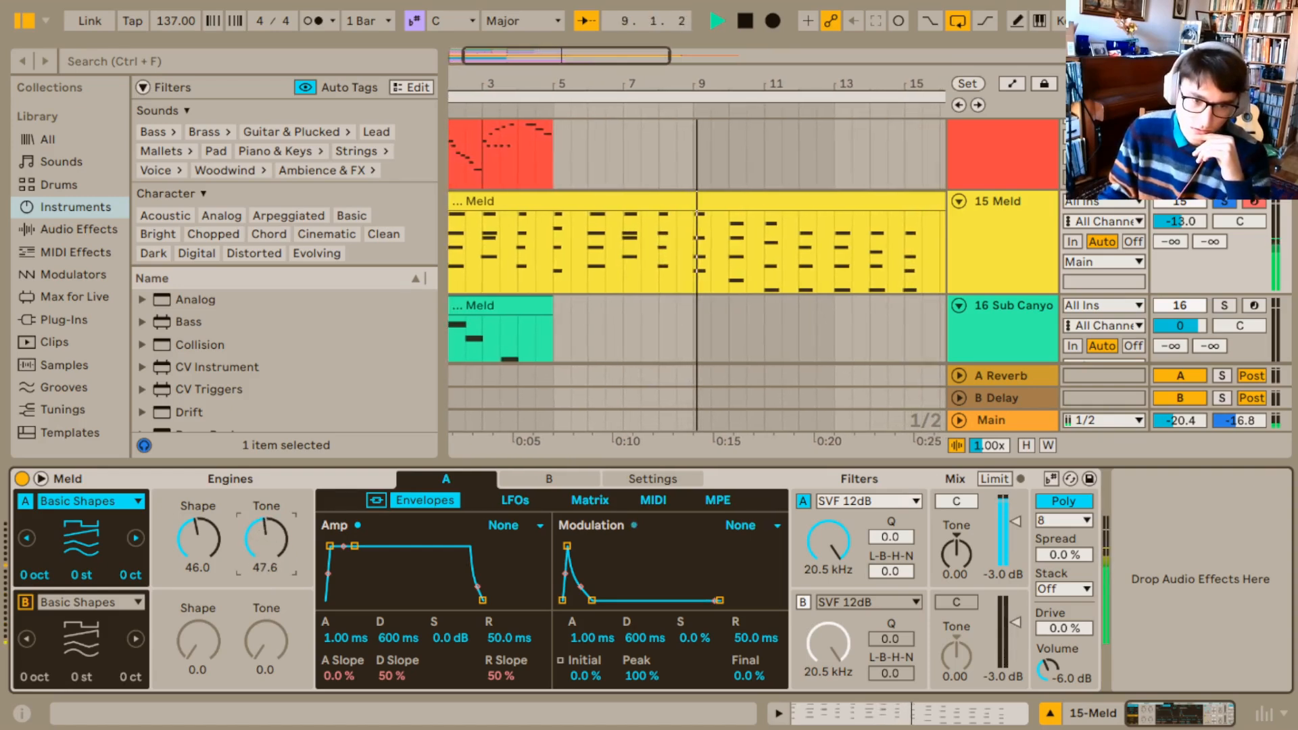
pyautogui.moveTo(282, 500)
pyautogui.mouseDown()
pyautogui.moveTo(282, 555)
pyautogui.moveTo(282, 507)
pyautogui.mouseUp()
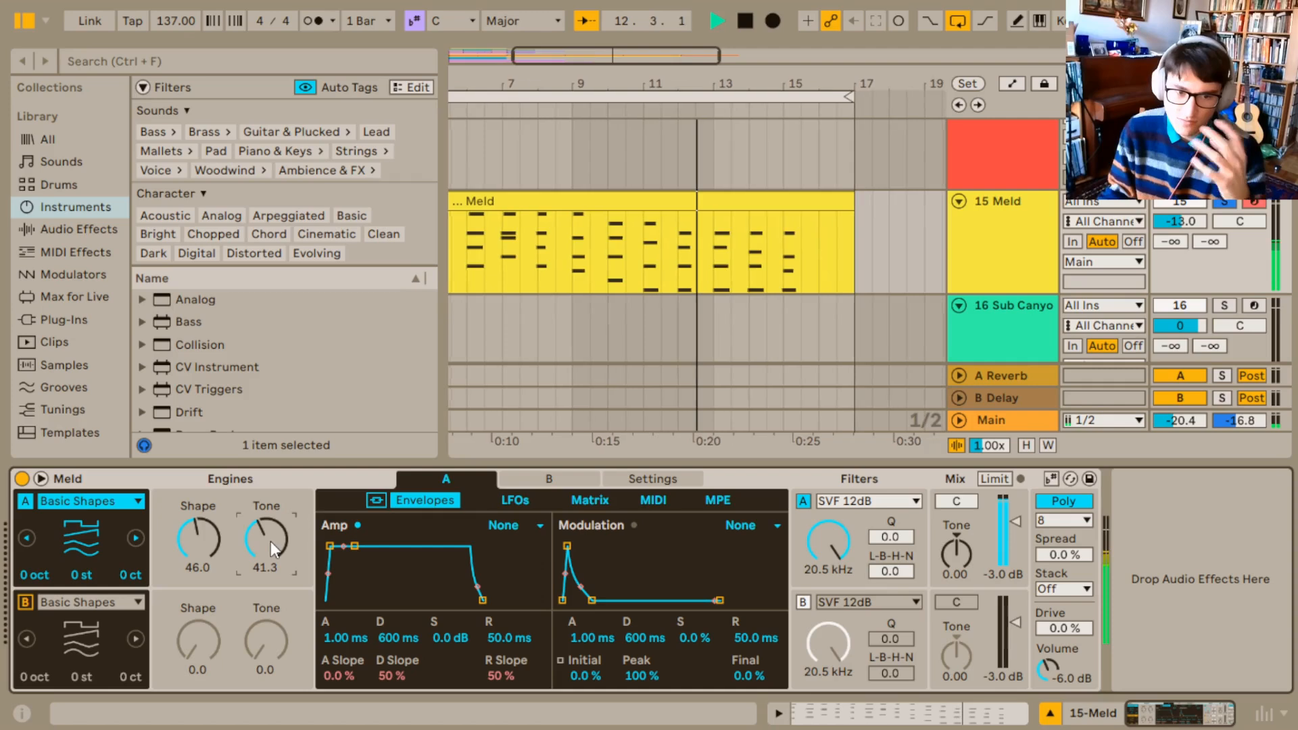
pyautogui.moveTo(259, 521); pyautogui.dragTo(260, 446)
pyautogui.moveTo(266, 538); pyautogui.dragTo(267, 622)
pyautogui.moveTo(267, 539); pyautogui.dragTo(266, 473)
pyautogui.moveTo(267, 539)
pyautogui.mouseDown()
pyautogui.moveTo(267, 561)
pyautogui.moveTo(267, 547)
pyautogui.mouseUp()
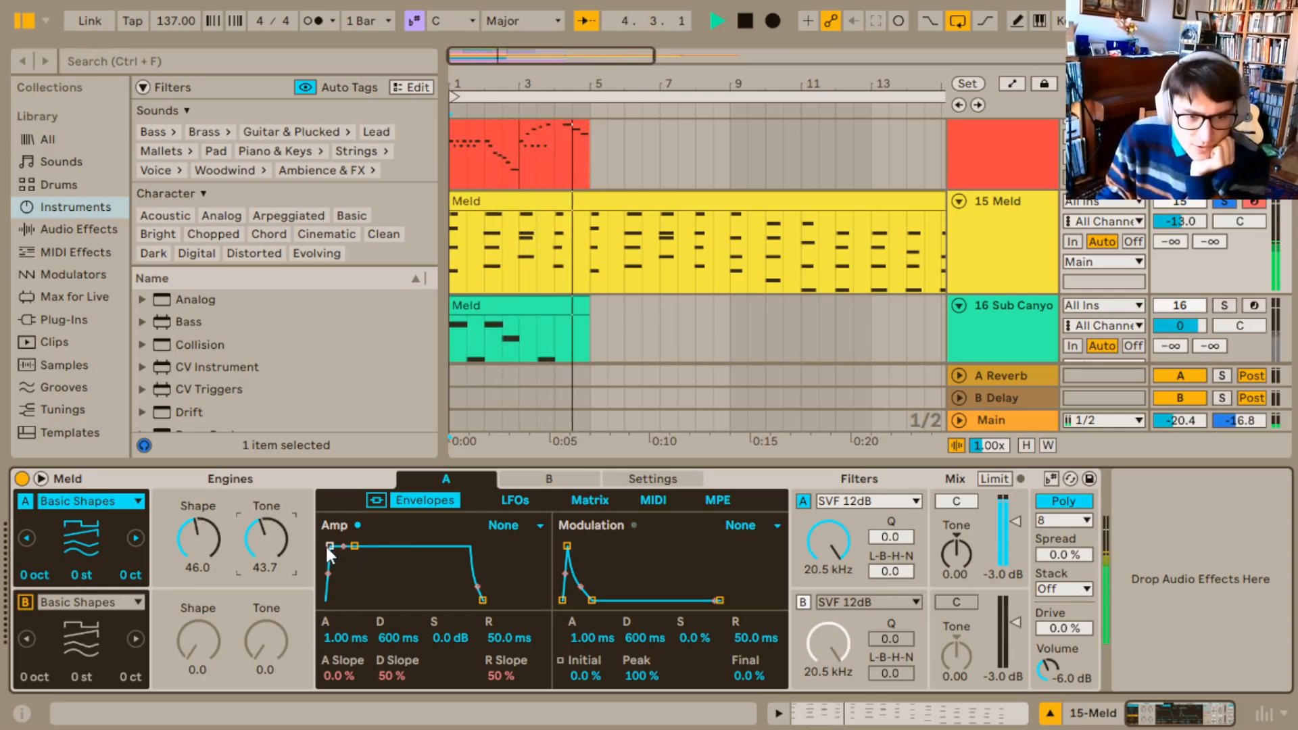
# Set engine A's amp envelope attack to 958 ms with an attack slope of 43%
pyautogui.moveTo(334, 544); pyautogui.dragTo(349, 545)
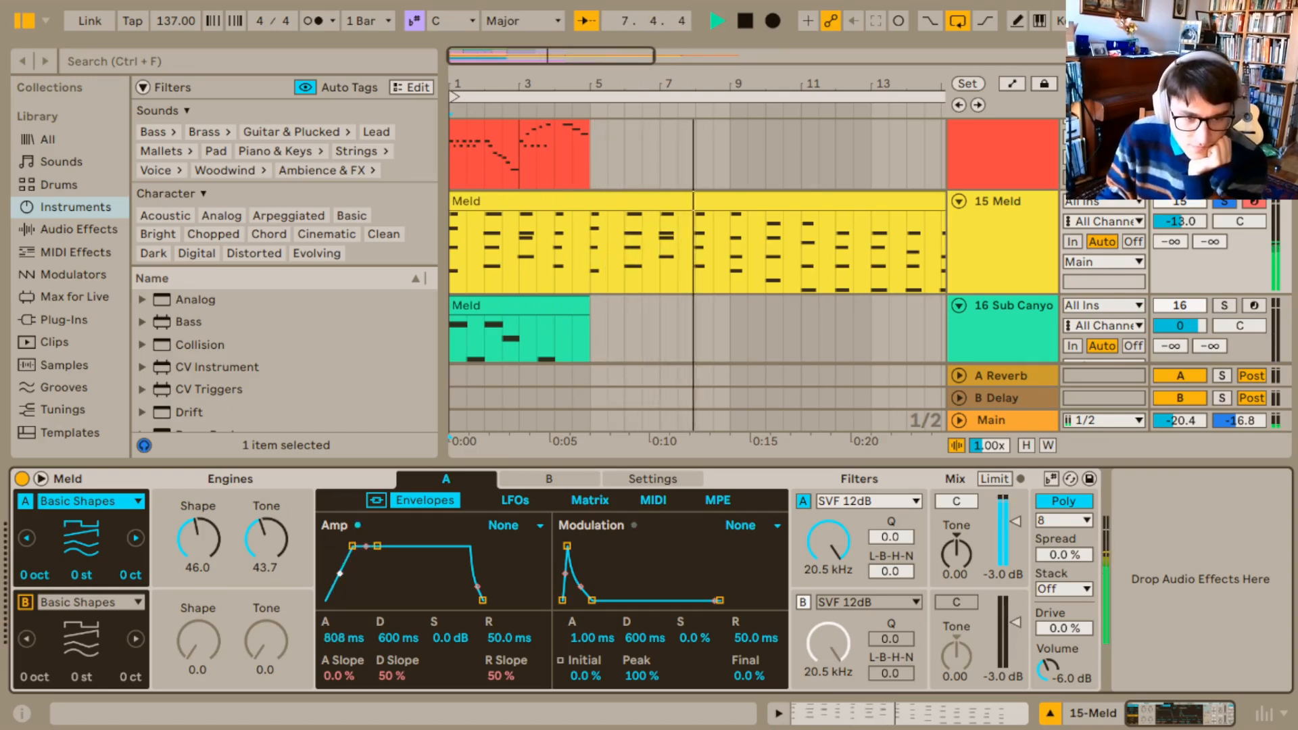
pyautogui.moveTo(339, 573); pyautogui.dragTo(339, 570)
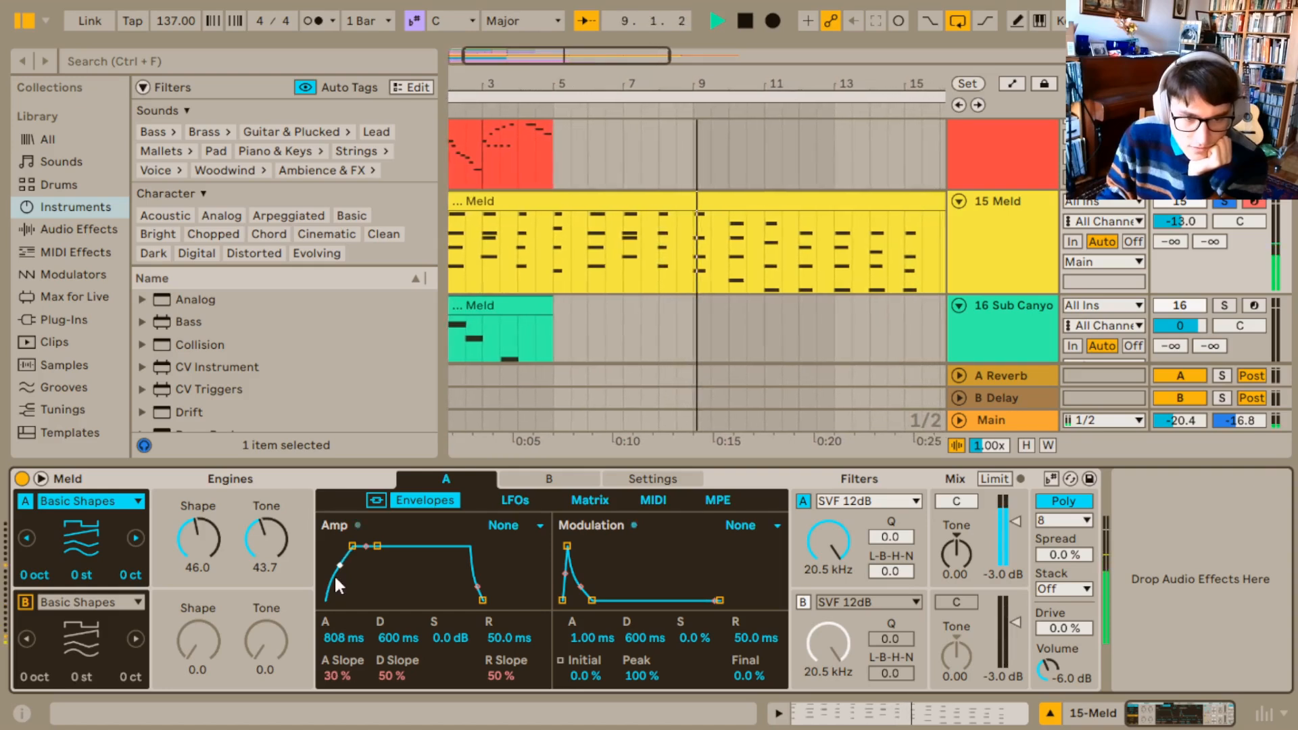
pyautogui.moveTo(340, 565); pyautogui.dragTo(340, 563)
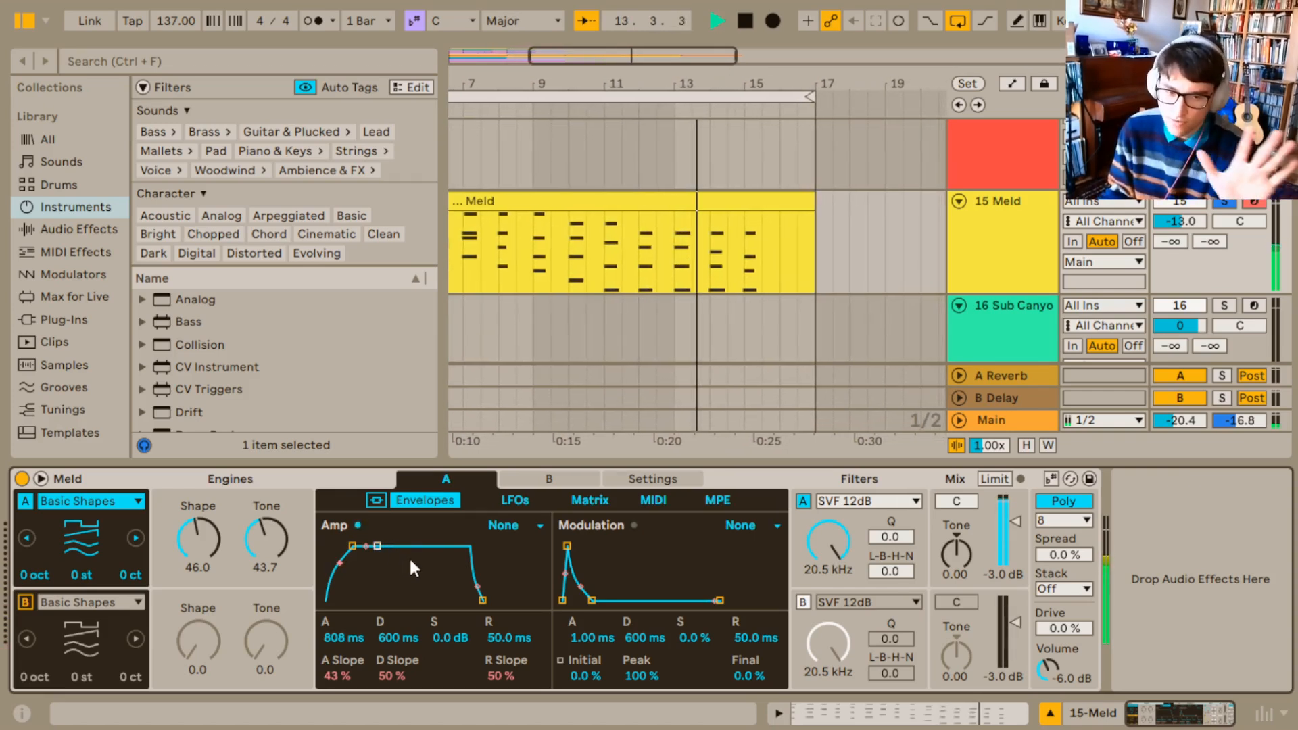
pyautogui.click(353, 544)
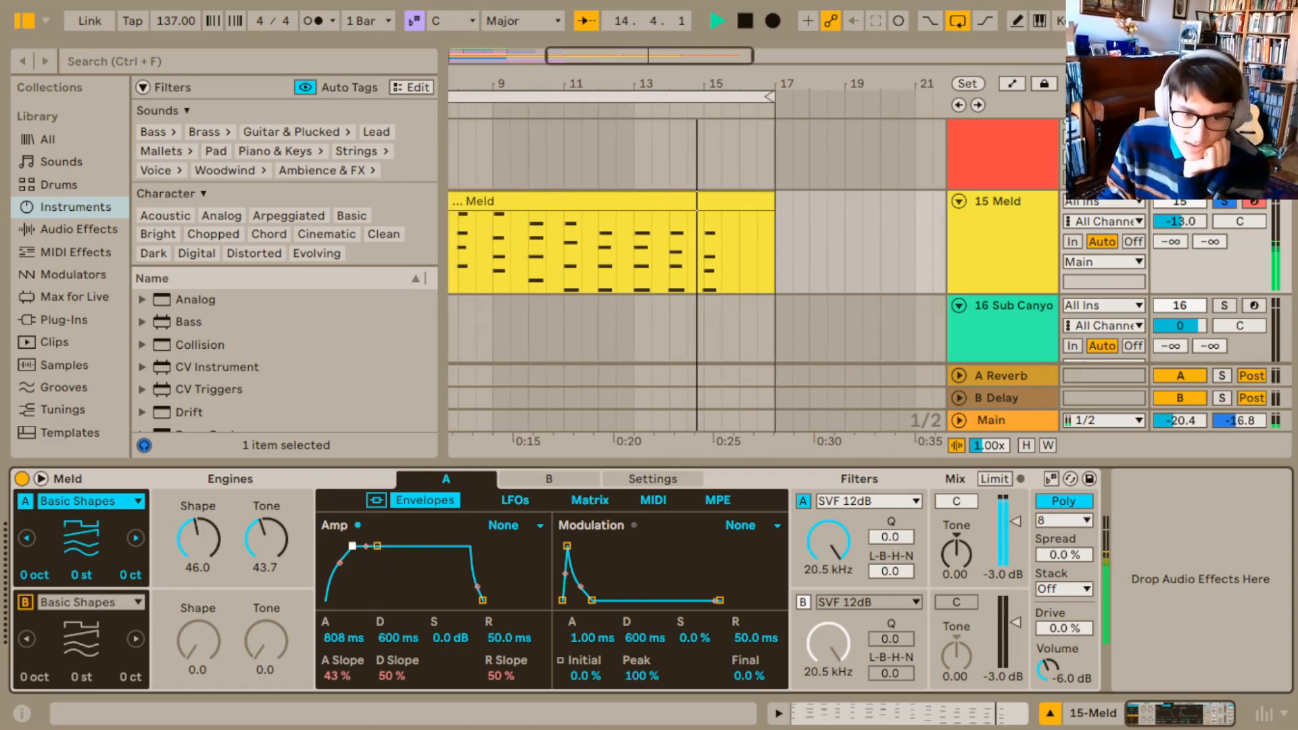
pyautogui.moveTo(352, 545); pyautogui.dragTo(353, 545)
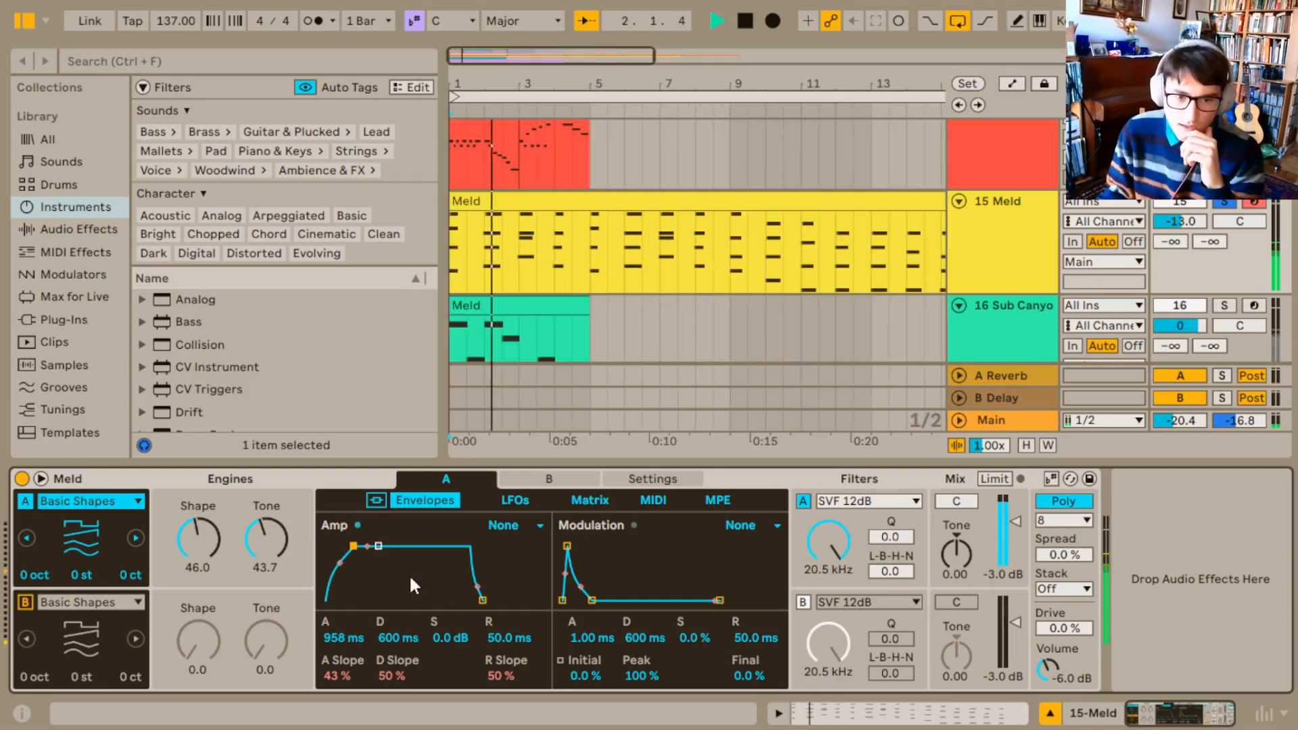
# Set engine A's amp envelope release to 1.32 s, decay to 243 ms and sustain to -2.5 dB
pyautogui.moveTo(478, 601); pyautogui.dragTo(499, 600)
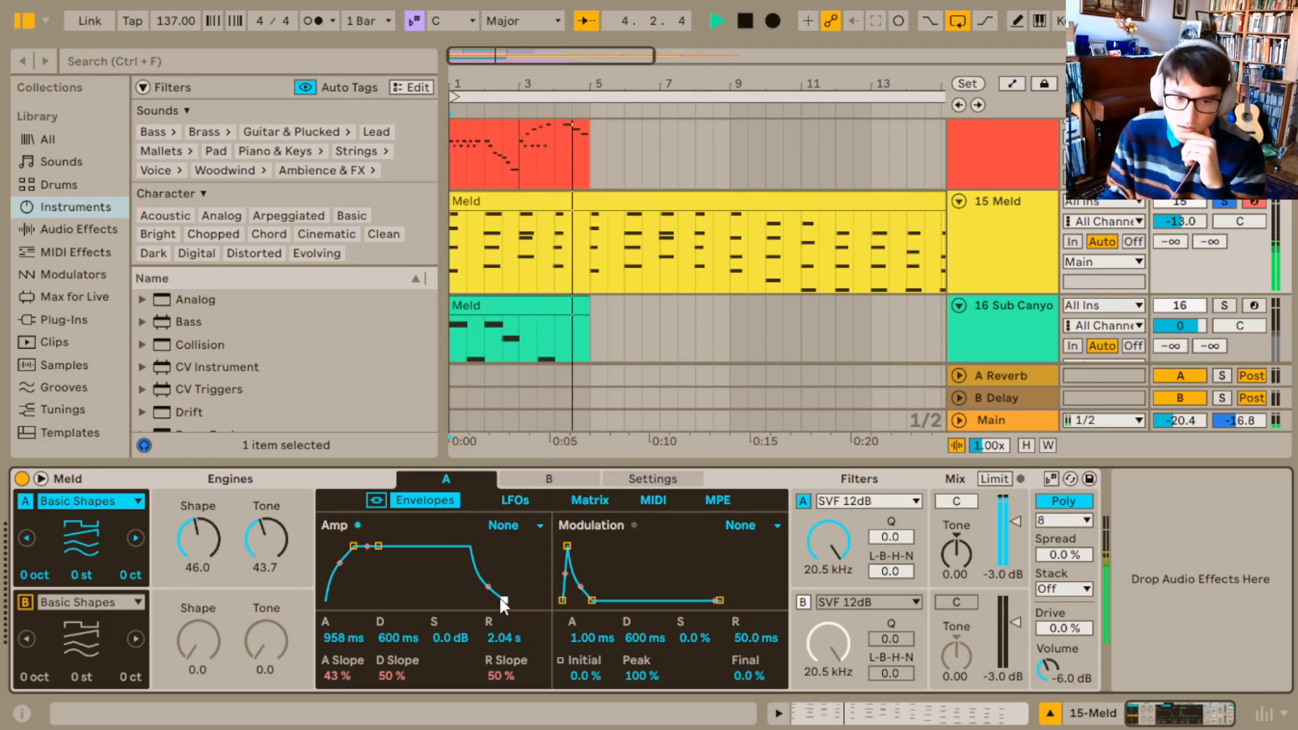
pyautogui.moveTo(503, 599); pyautogui.dragTo(500, 599)
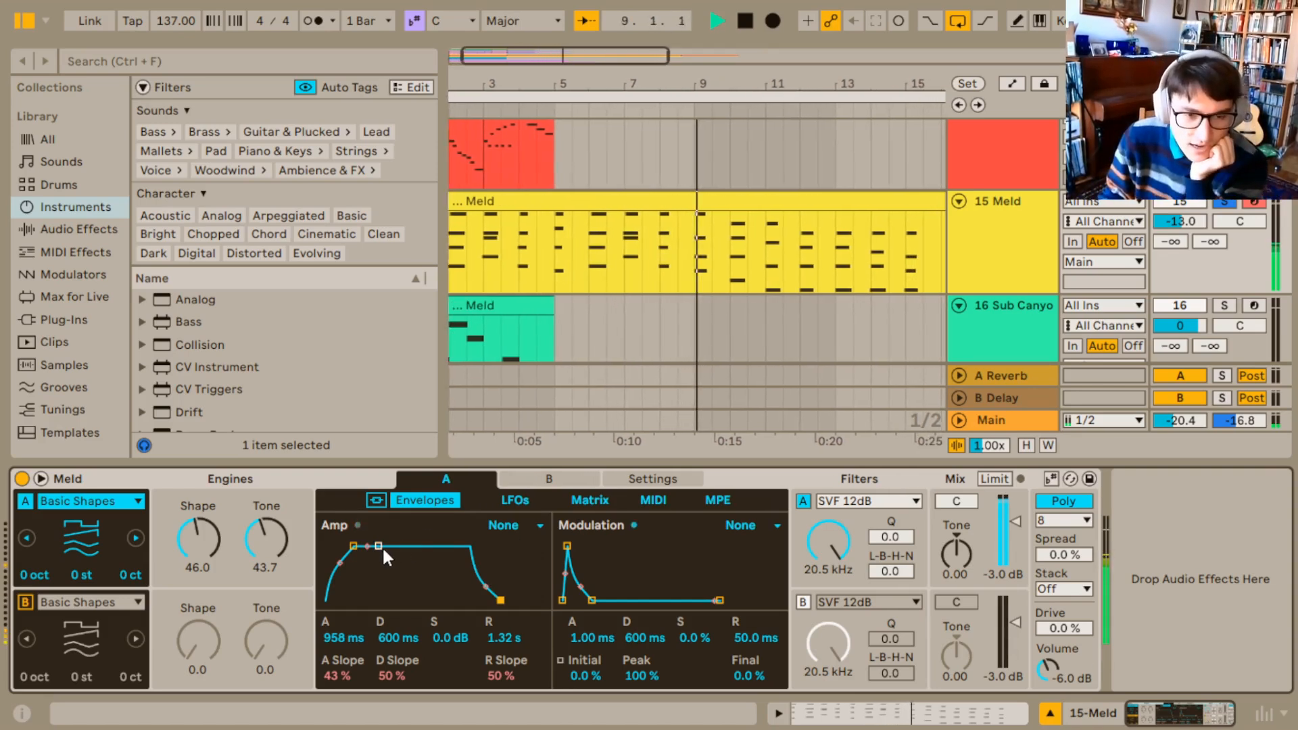
pyautogui.moveTo(382, 545)
pyautogui.mouseDown()
pyautogui.moveTo(382, 564)
pyautogui.moveTo(377, 549)
pyautogui.mouseUp()
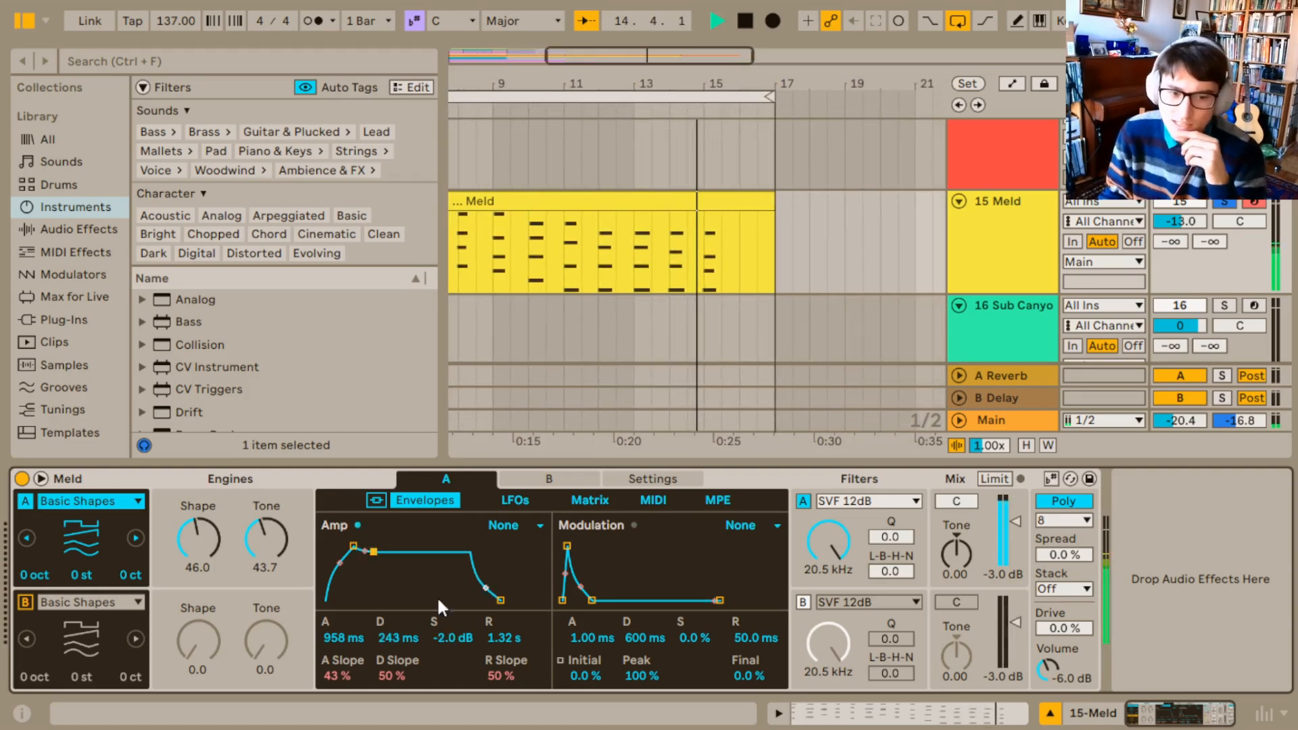
pyautogui.moveTo(452, 637); pyautogui.dragTo(452, 644)
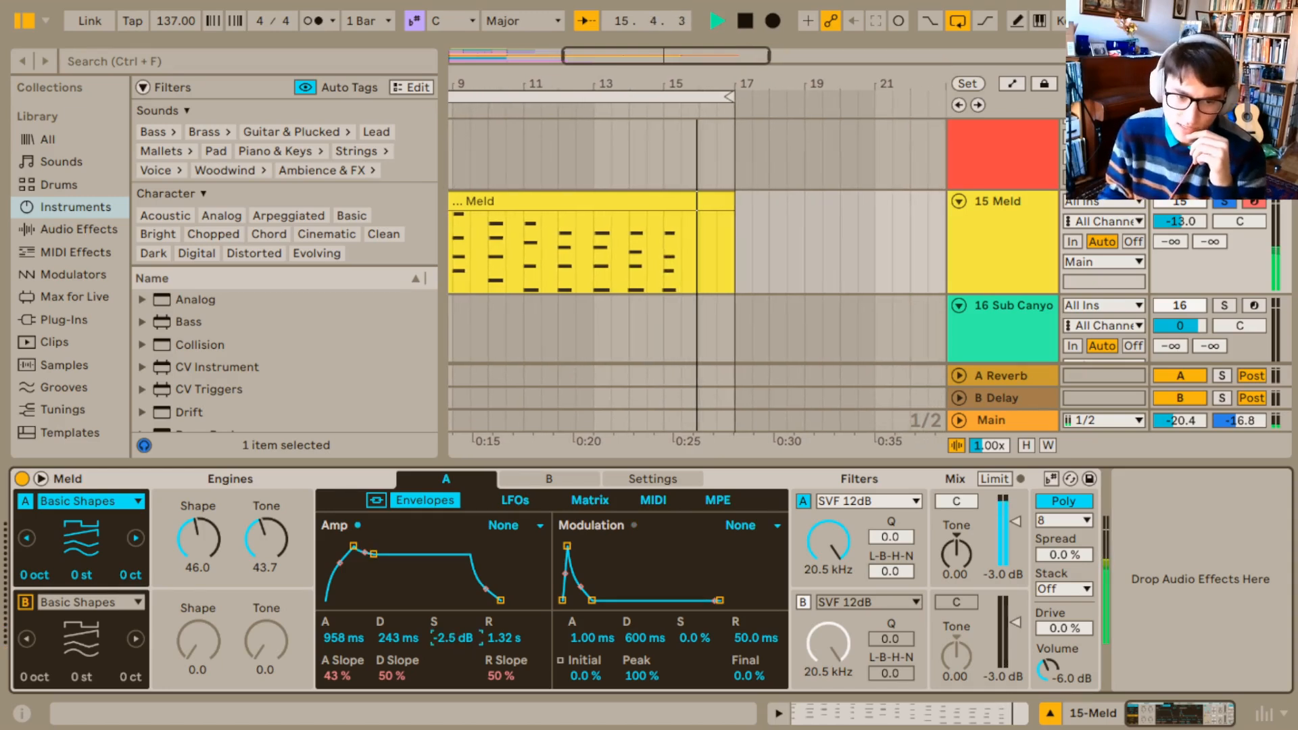
pyautogui.press('space')
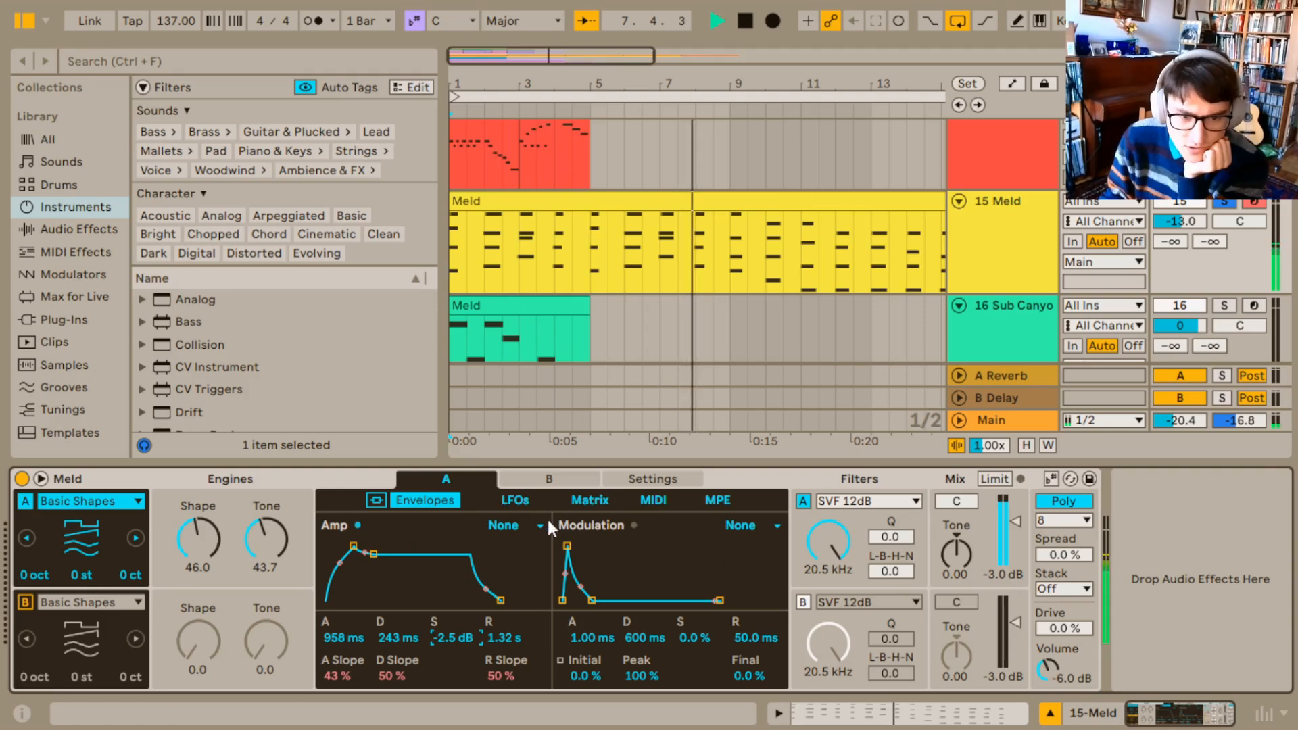
# Set filter A's frequency to 843 Hz and route a modulation envelope with an 808 ms attack to Filter Freq at 55
pyautogui.moveTo(825, 546); pyautogui.dragTo(824, 601)
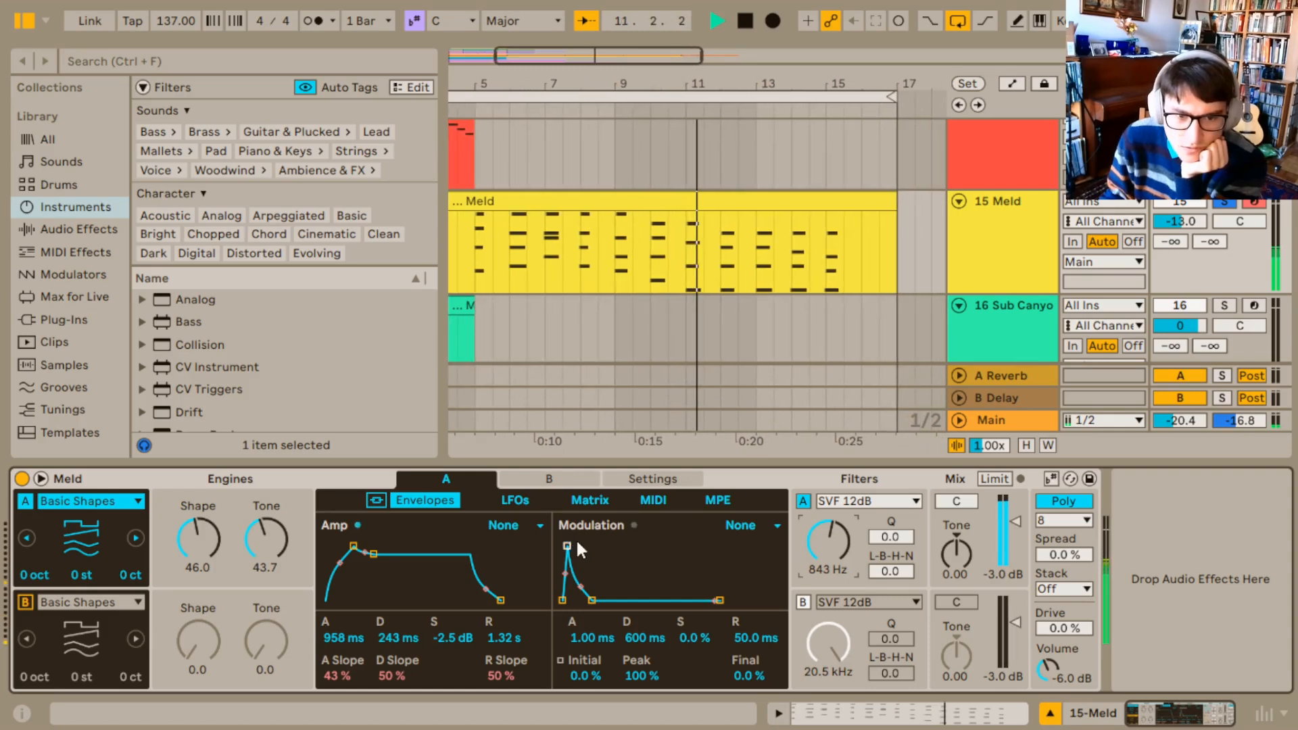
pyautogui.moveTo(566, 545); pyautogui.dragTo(589, 546)
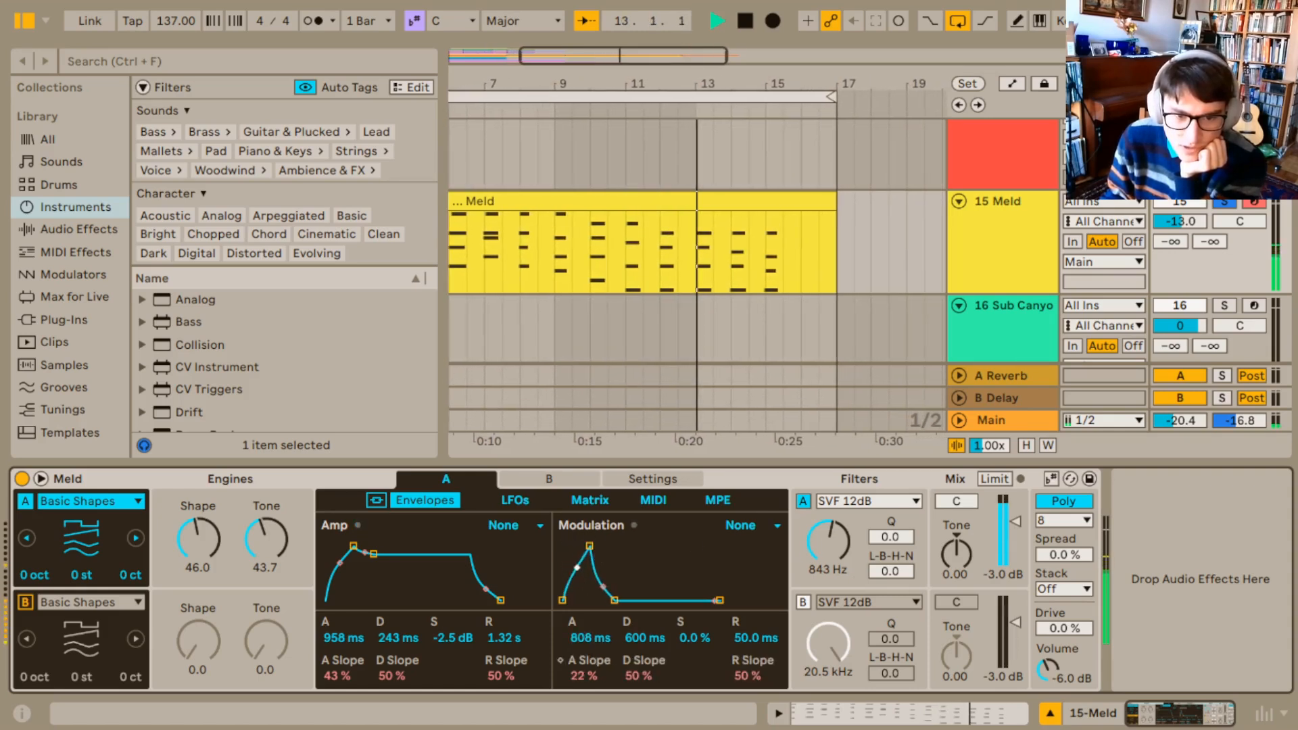
pyautogui.click(588, 499)
pyautogui.moveTo(490, 641); pyautogui.dragTo(490, 602)
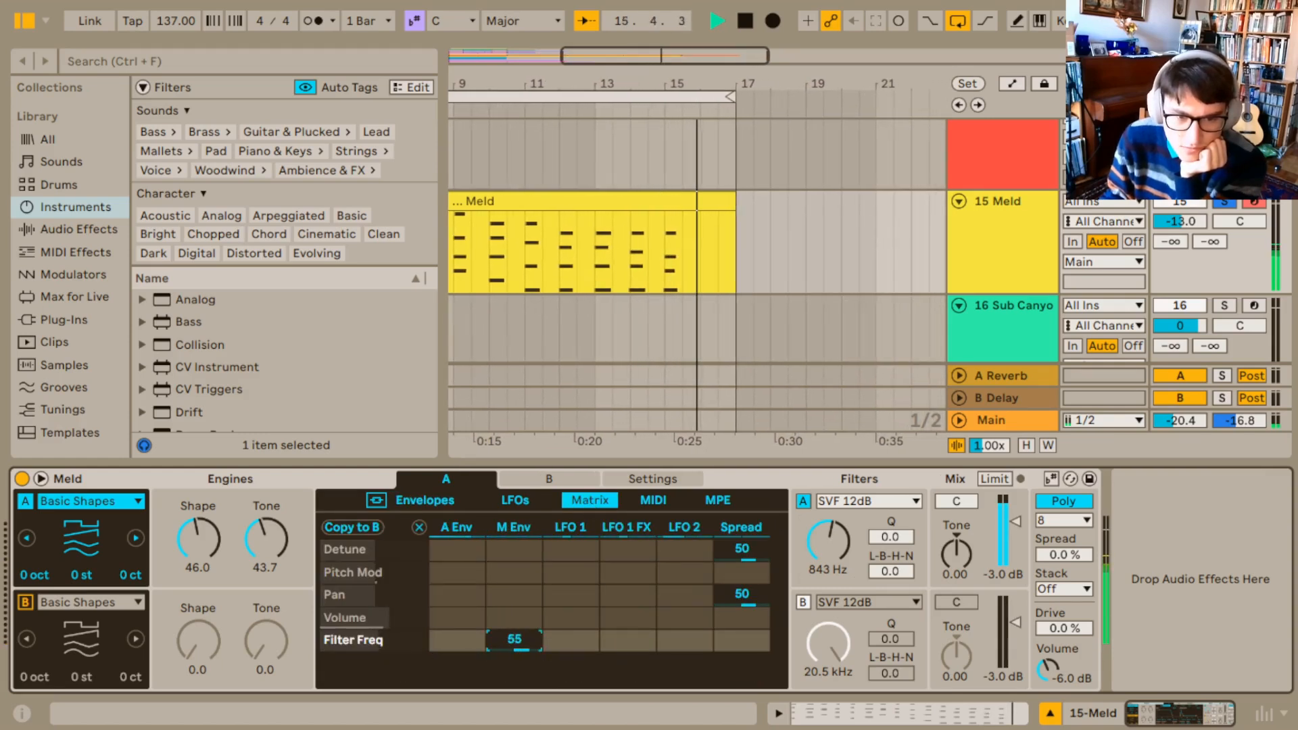
# Shape the modulation envelope with a 2.34 s attack, 1.13 s decay, 48% sustain and 191 ms release
pyautogui.click(515, 527)
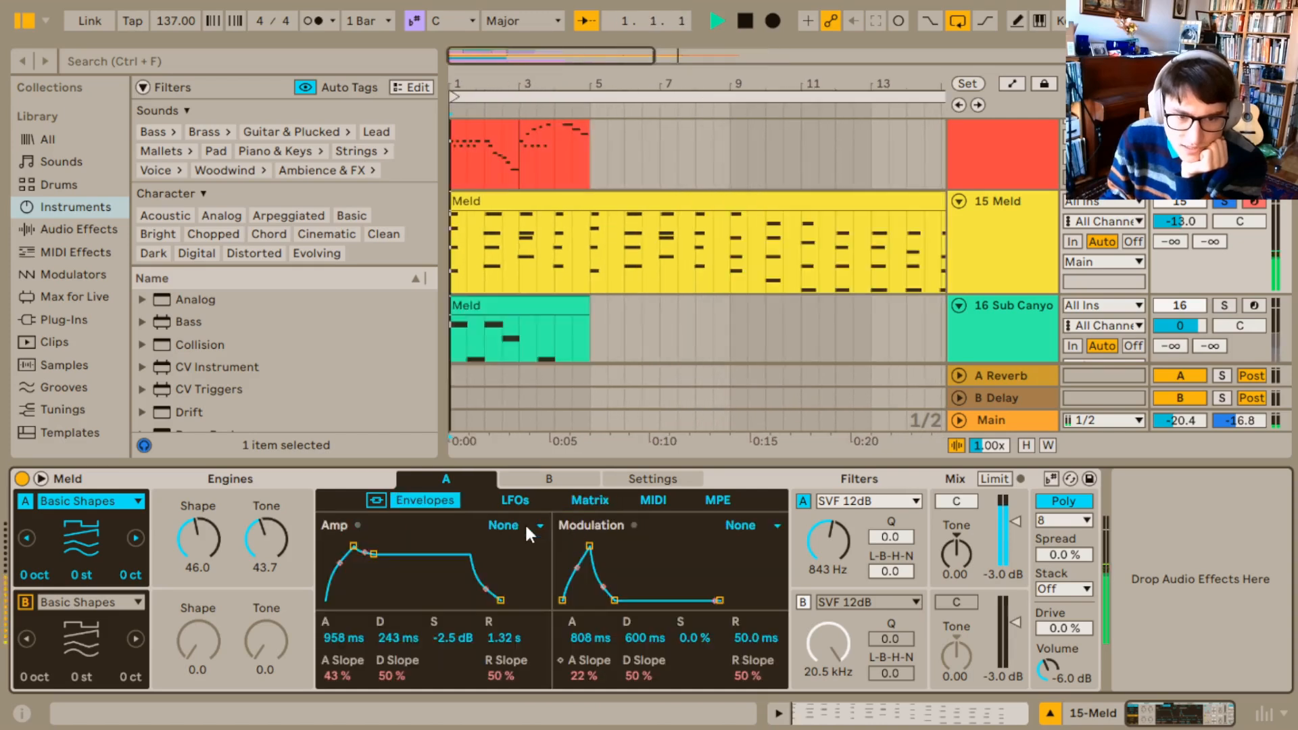
pyautogui.moveTo(631, 611); pyautogui.dragTo(613, 571)
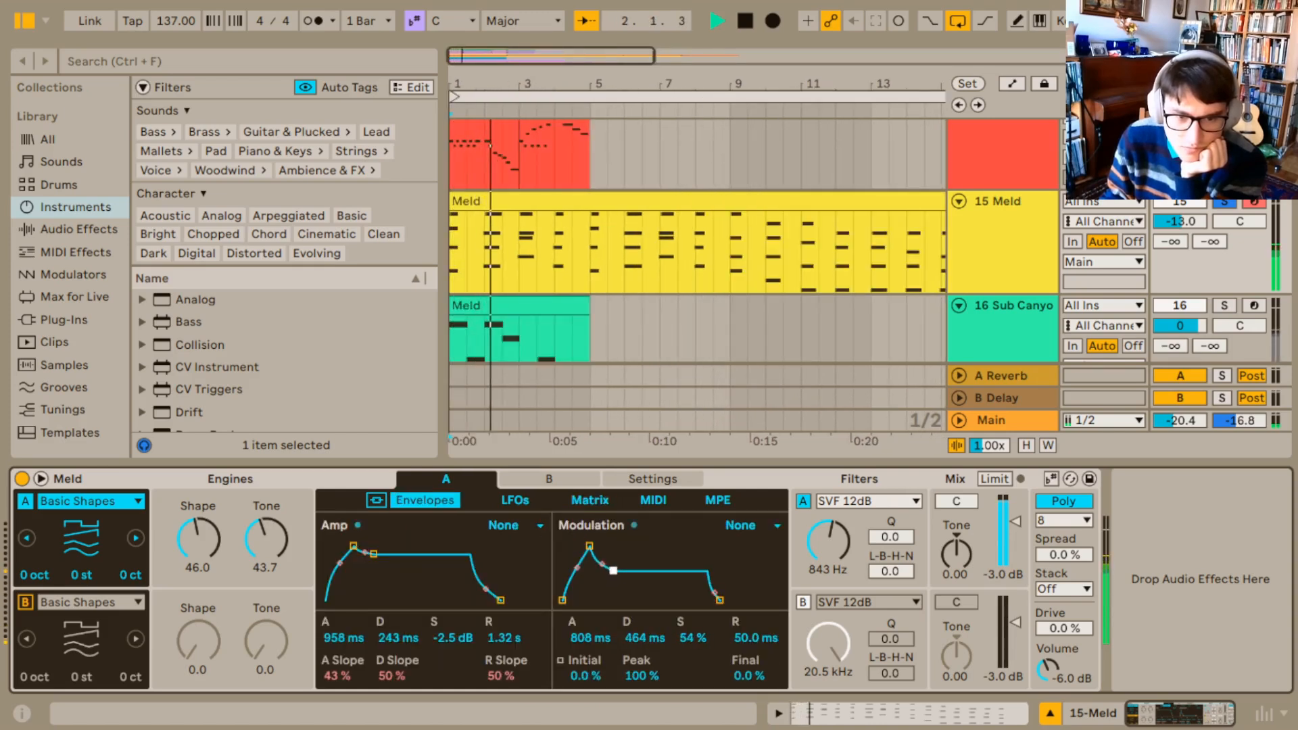
pyautogui.moveTo(613, 571); pyautogui.dragTo(613, 569)
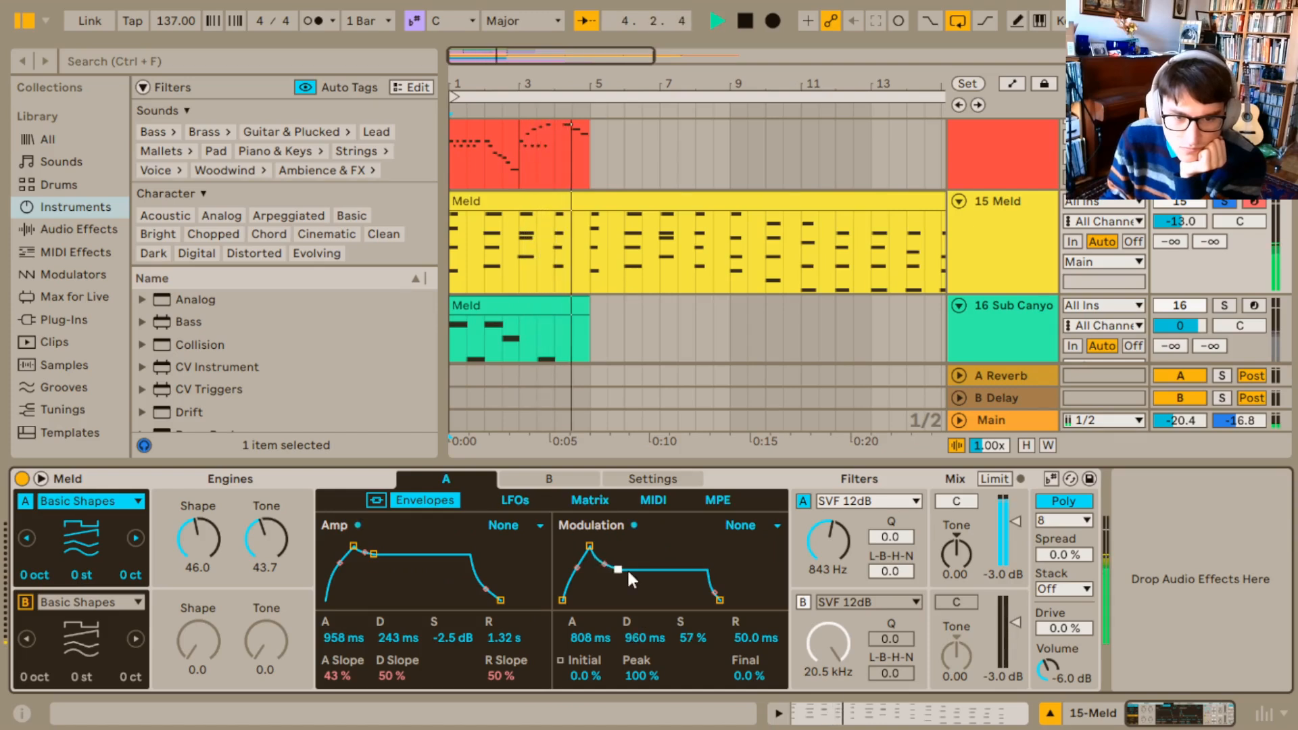
pyautogui.moveTo(628, 573); pyautogui.dragTo(629, 578)
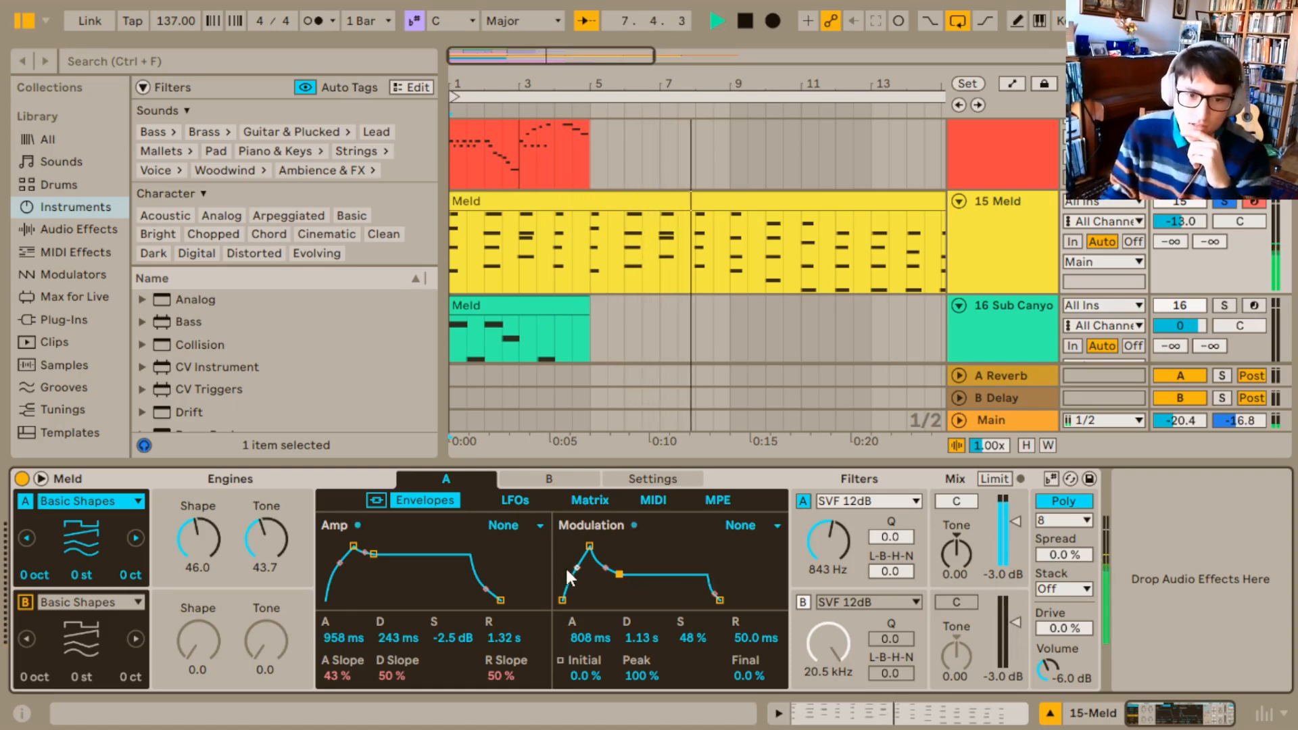
pyautogui.moveTo(595, 545); pyautogui.dragTo(597, 545)
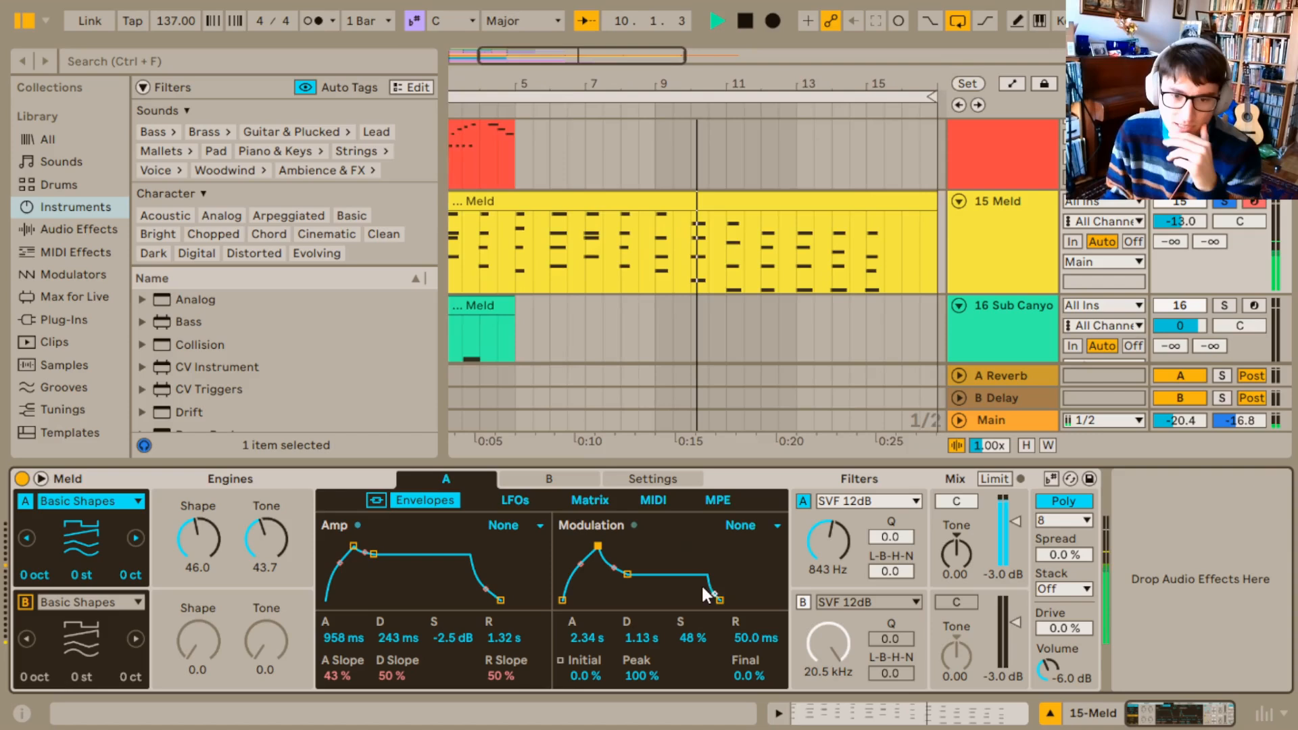
pyautogui.moveTo(719, 599); pyautogui.dragTo(725, 599)
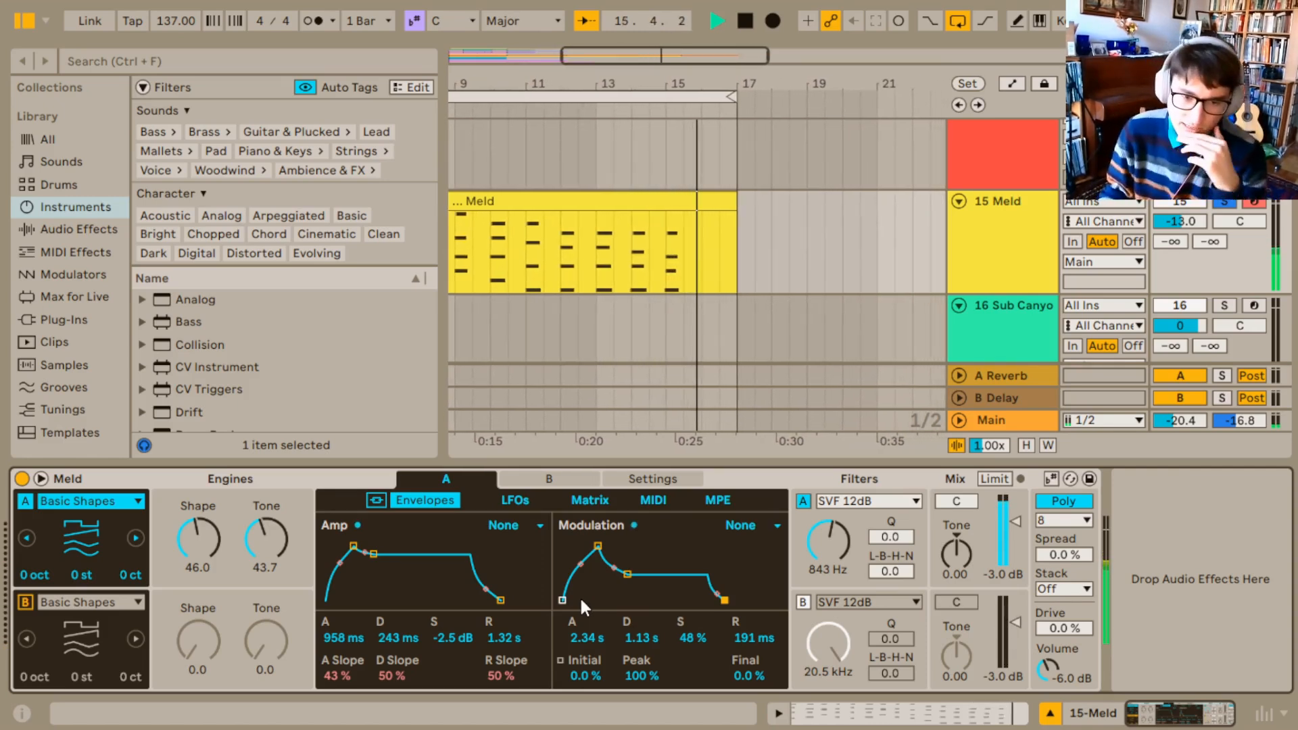
# Sync LFO 1 to the tempo at a rate of 3/8 and route it to Filter Freq at 30
pyautogui.click(508, 499)
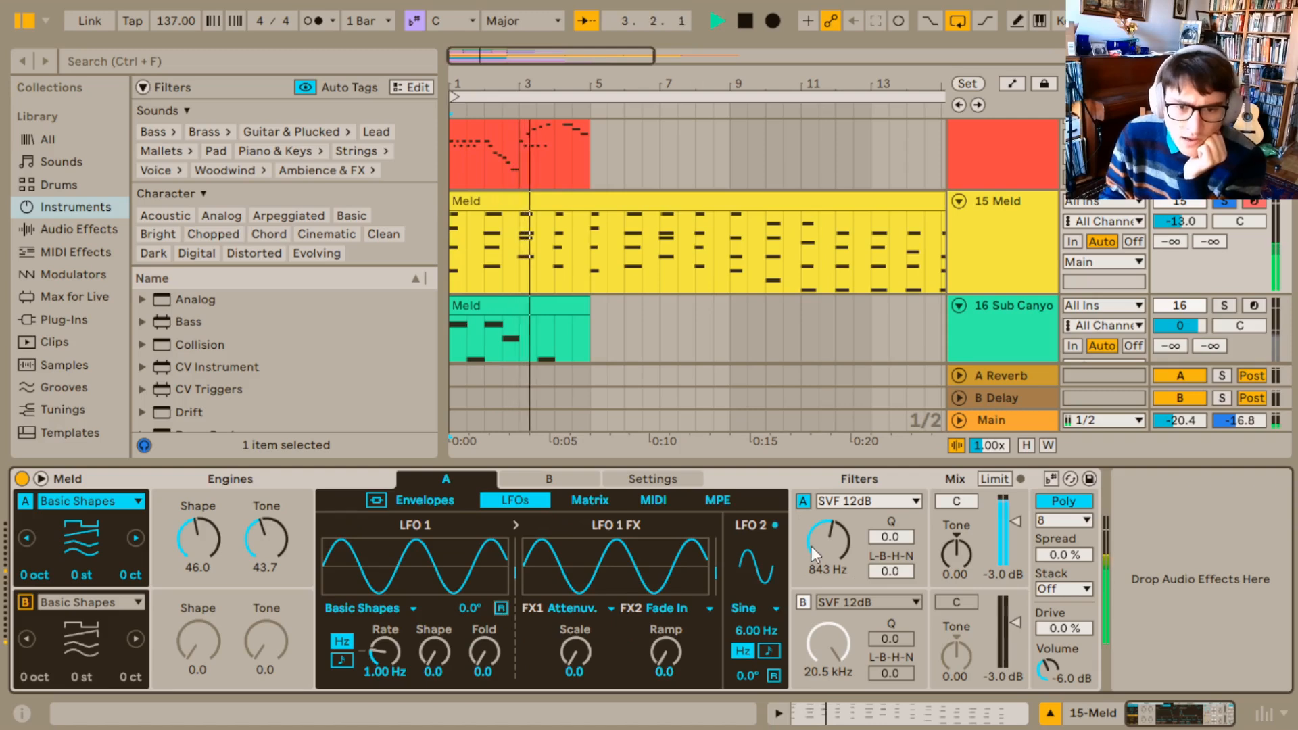
pyautogui.click(829, 547)
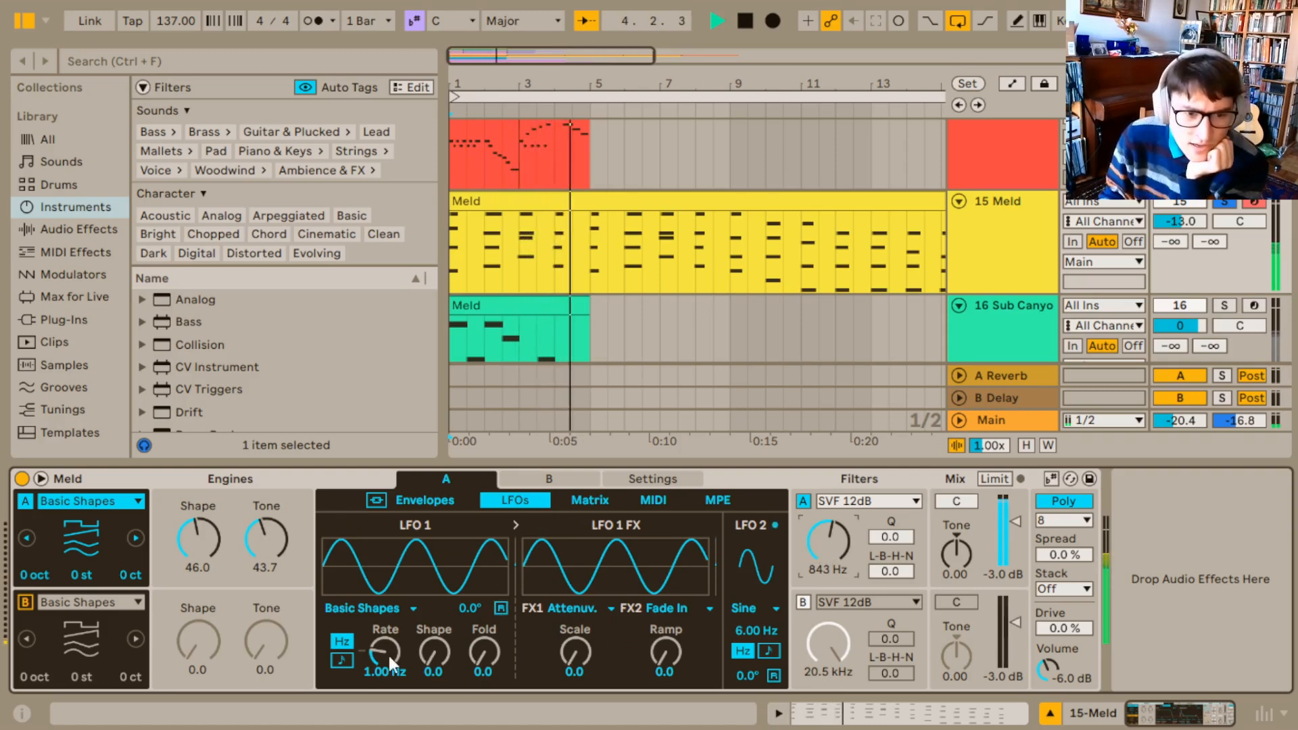
pyautogui.click(341, 660)
pyautogui.moveTo(385, 652); pyautogui.dragTo(385, 695)
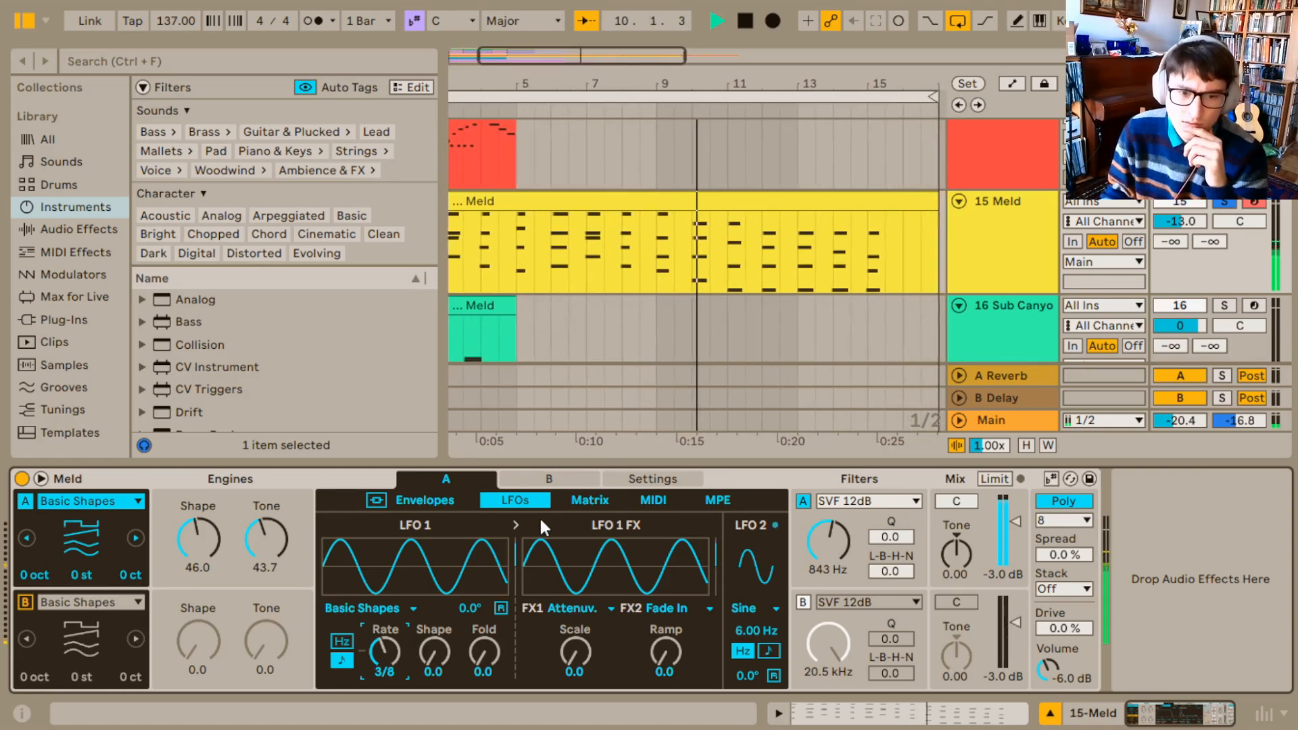
pyautogui.click(586, 501)
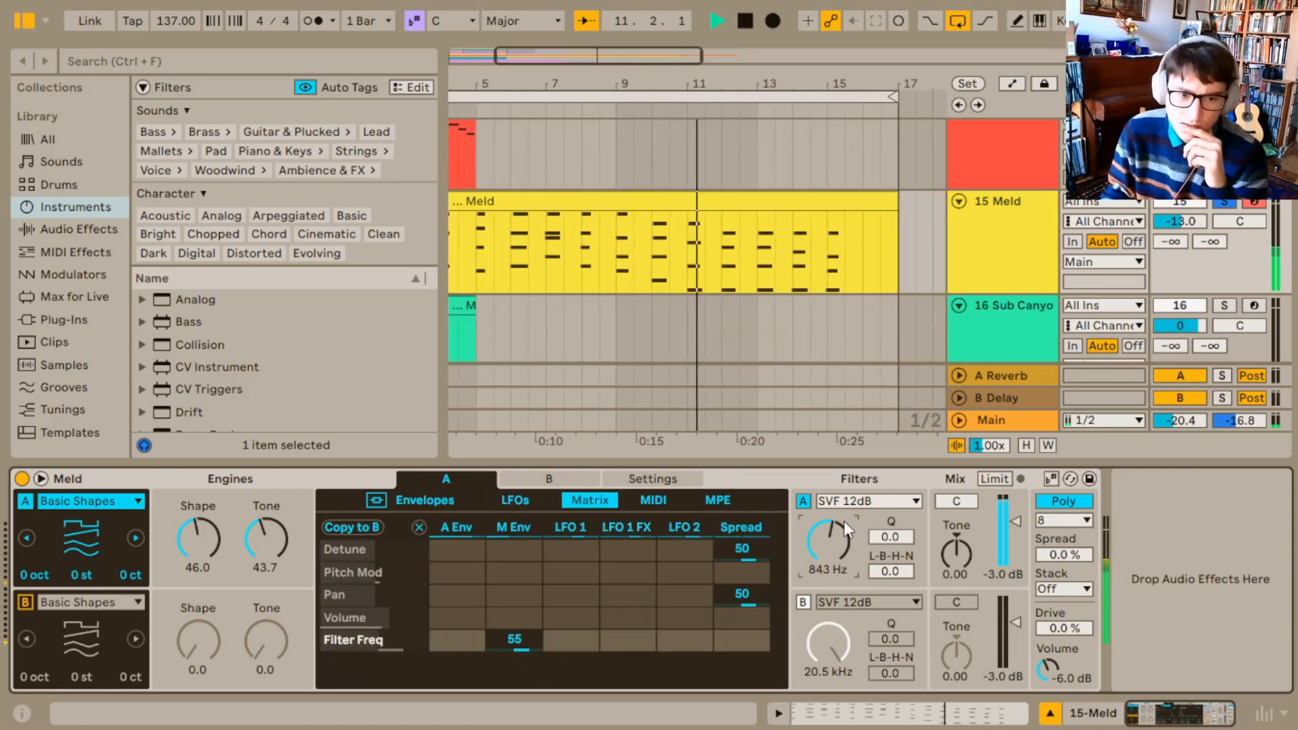
pyautogui.moveTo(570, 638); pyautogui.dragTo(590, 618)
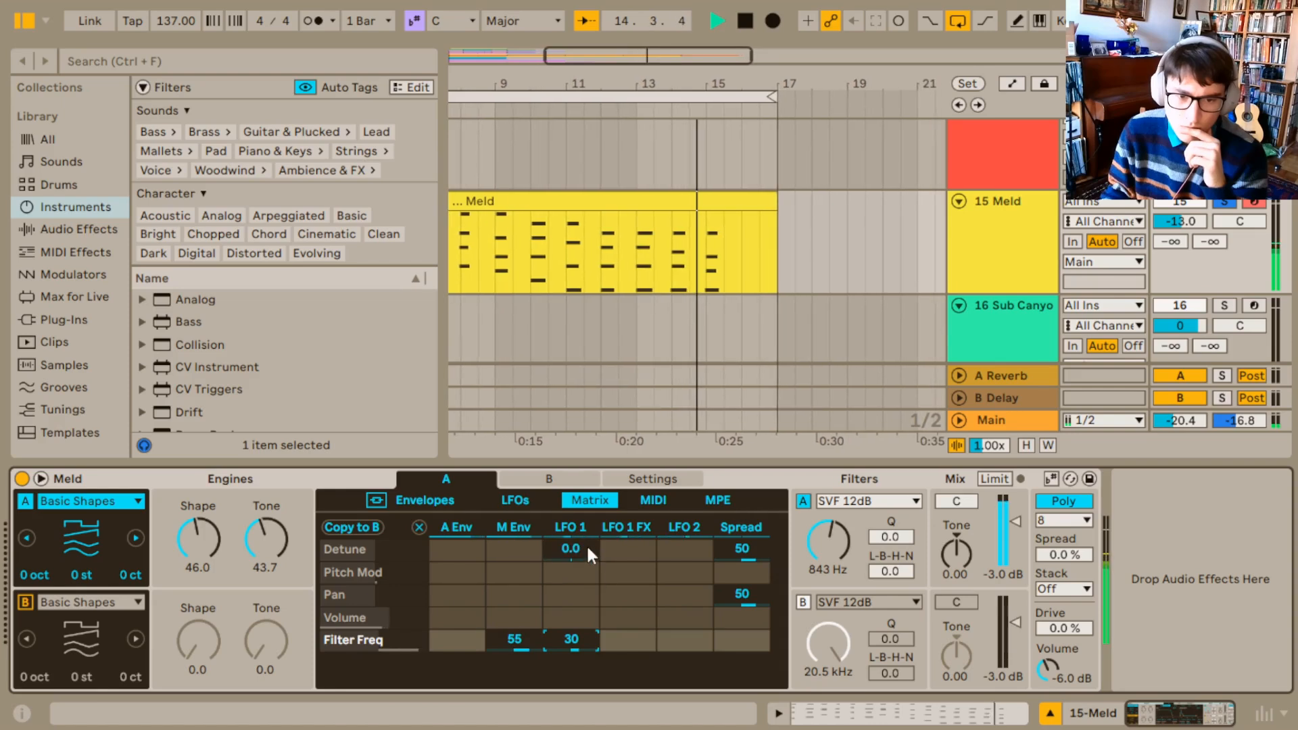
# Change LFO 1's rate to 1, try its Shape at 50.0, and settle on Shape 0.0 with Fold 27.0
pyautogui.click(515, 499)
pyautogui.moveTo(387, 646); pyautogui.dragTo(388, 651)
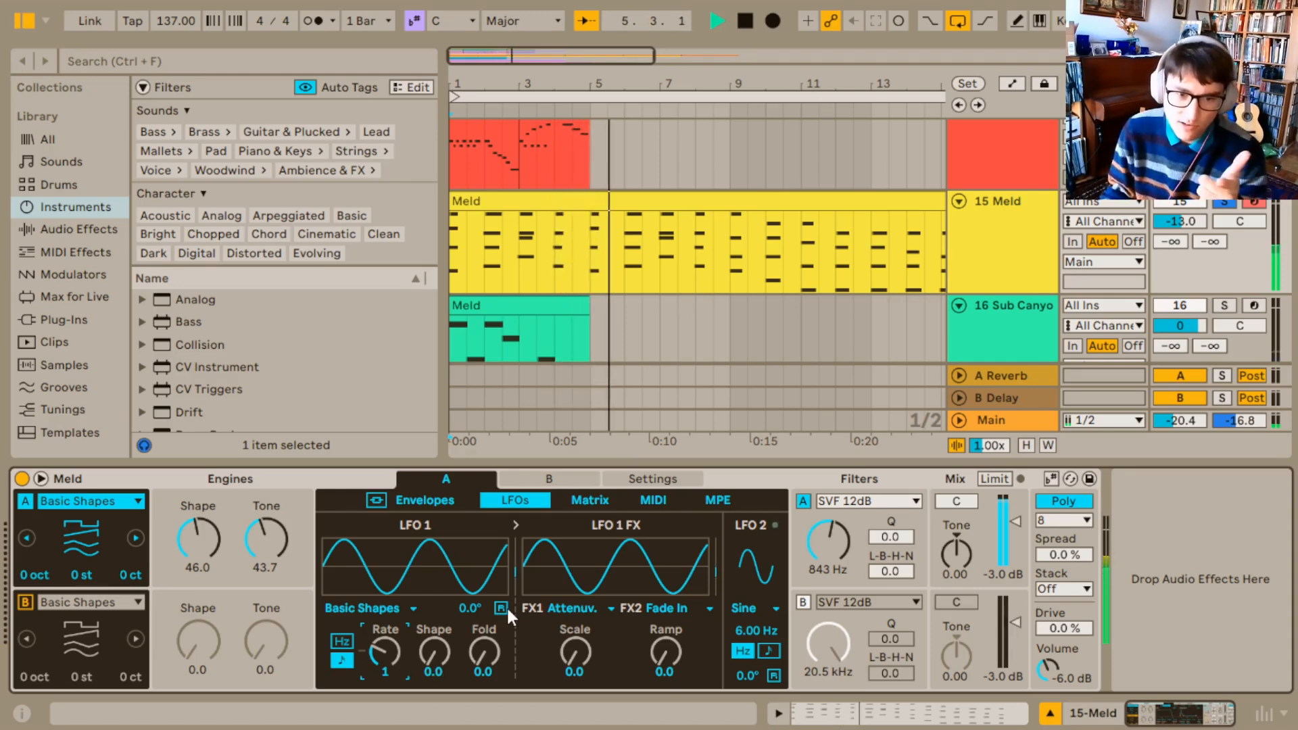
pyautogui.moveTo(444, 655); pyautogui.dragTo(443, 615)
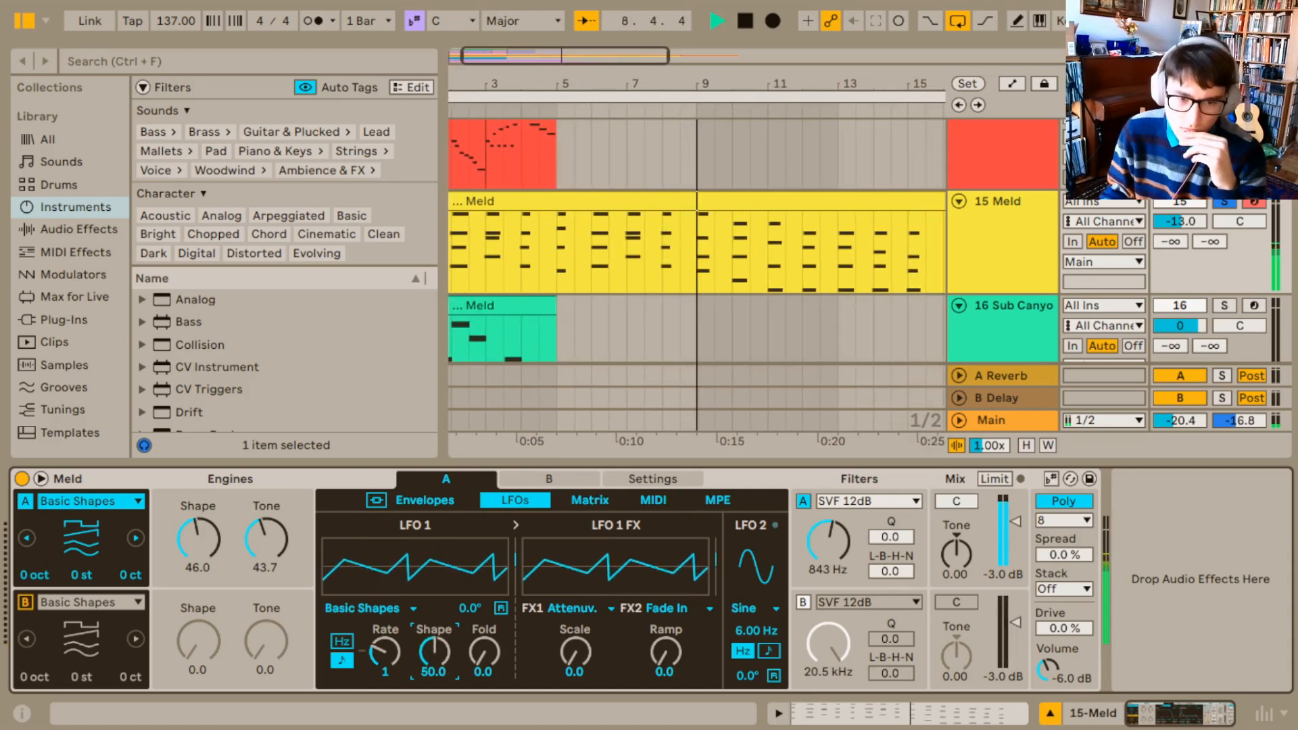
pyautogui.moveTo(434, 650); pyautogui.dragTo(483, 638)
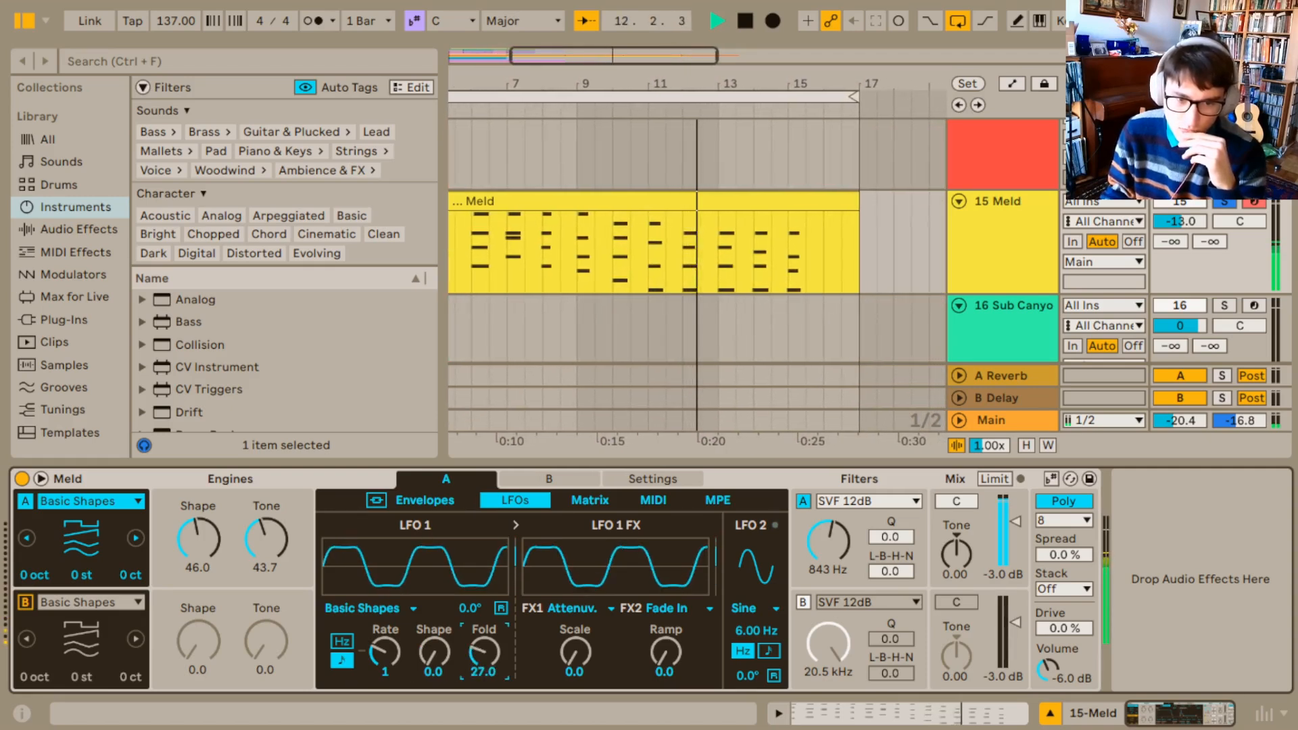
# Reset engine A's LFO 1 Fold to 0.0, with its Fade In Ramp at 30.2 and its rate at 5/16
pyautogui.moveTo(483, 637); pyautogui.dragTo(483, 669)
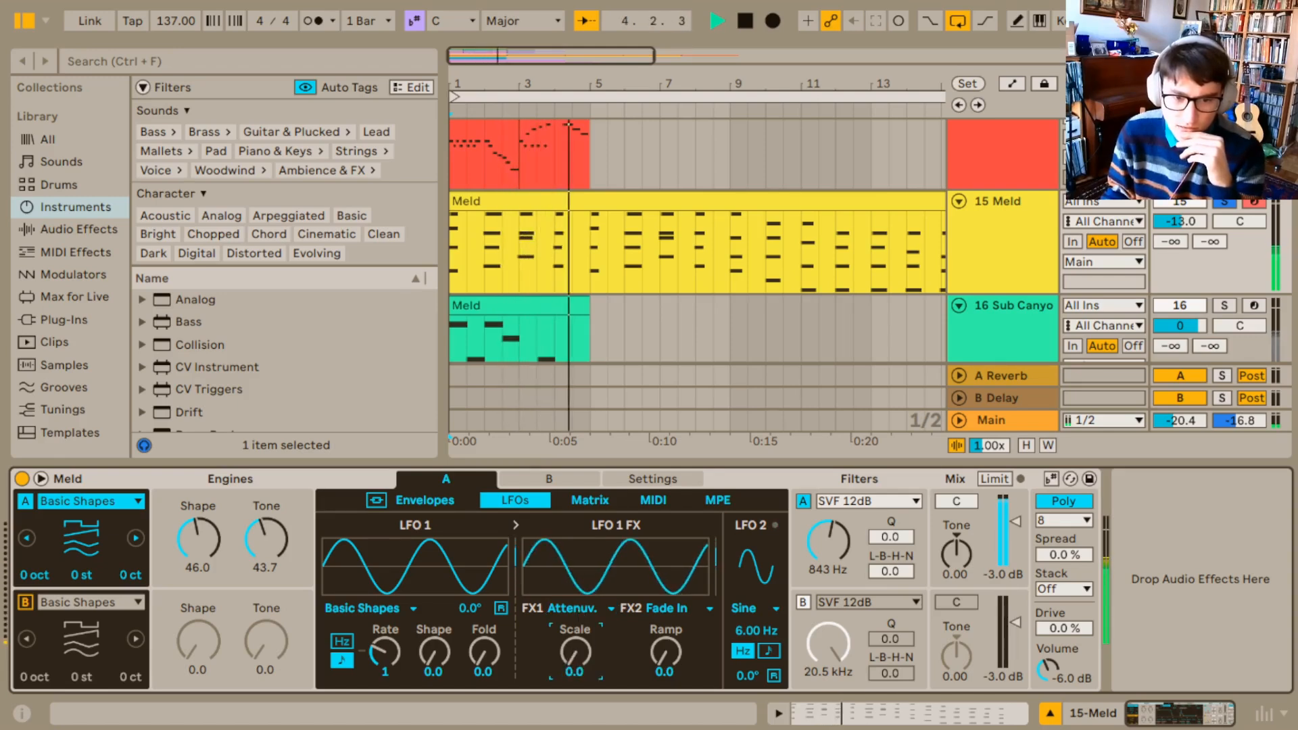
pyautogui.moveTo(665, 652); pyautogui.dragTo(665, 635)
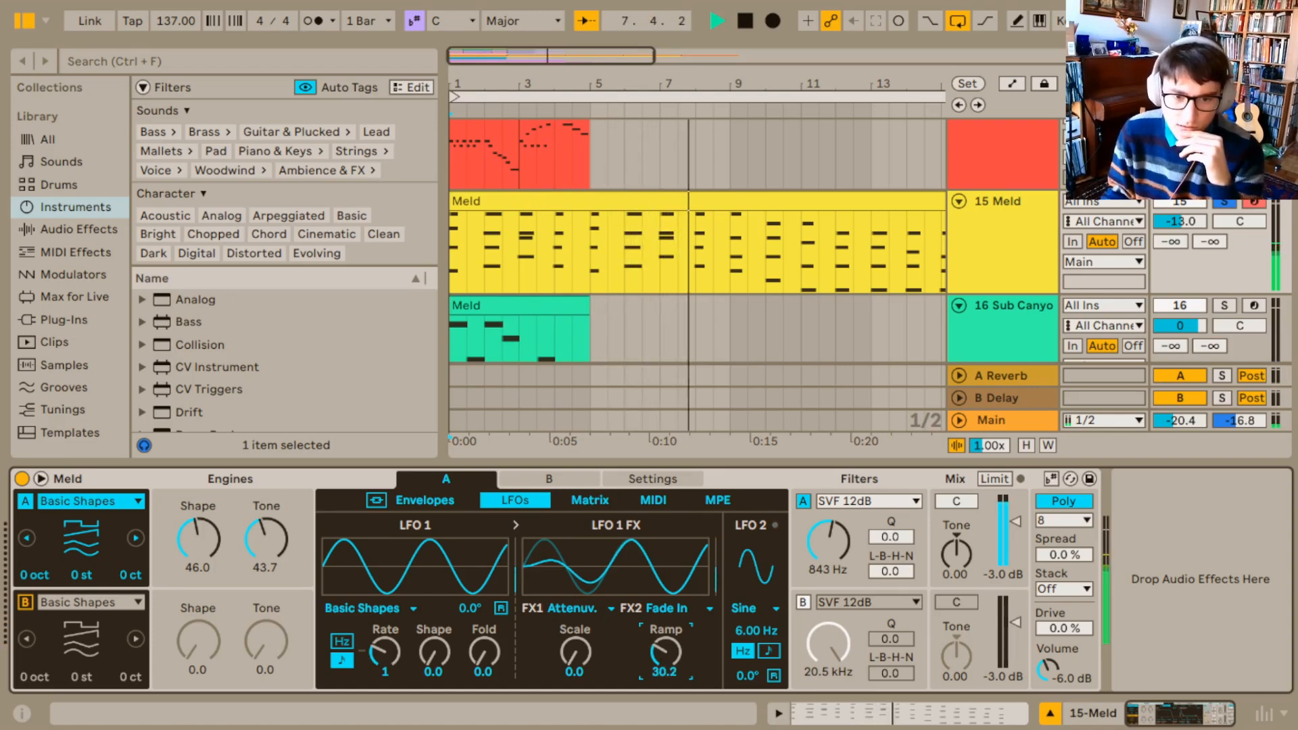
pyautogui.moveTo(394, 652)
pyautogui.mouseDown()
pyautogui.moveTo(393, 639)
pyautogui.moveTo(389, 650)
pyautogui.mouseUp()
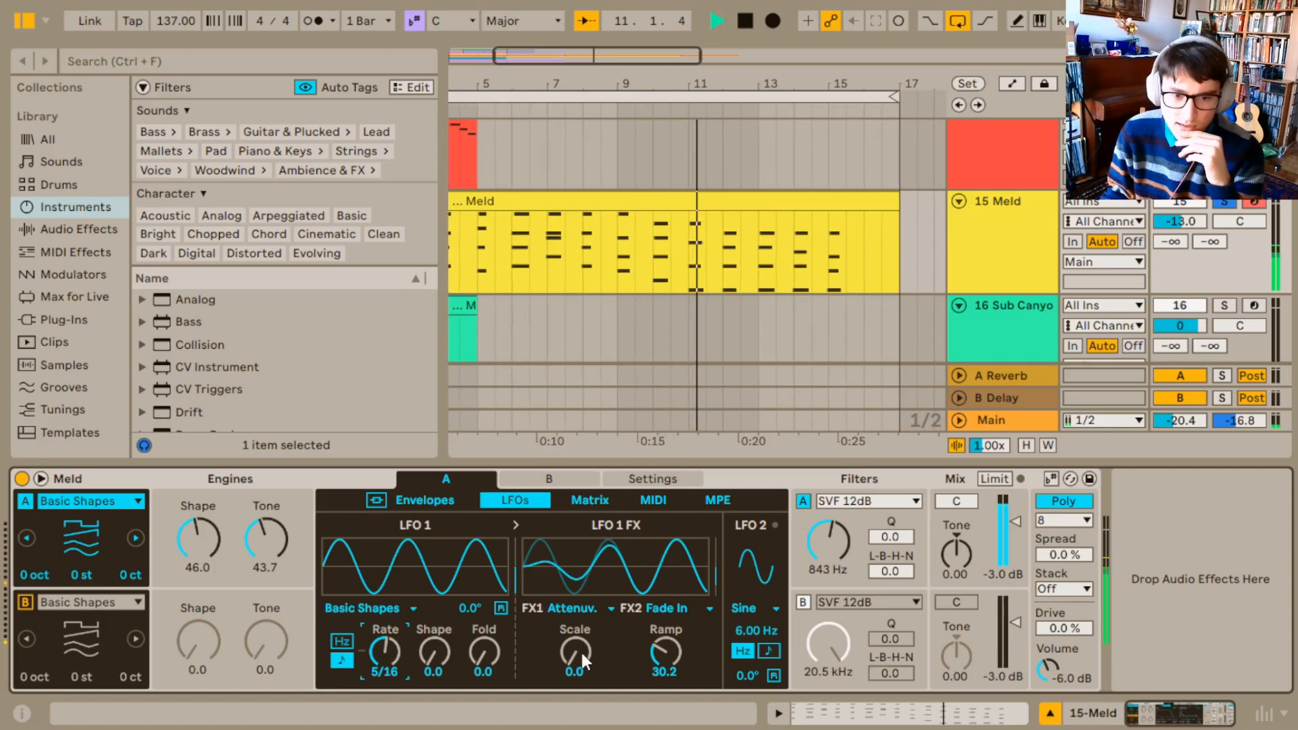
# Route engine A's LFO 1 FX to Filter Freq at 39, and refine LFO 1 with a 39.7 Fade In Ramp and 1/3 rate
pyautogui.click(582, 500)
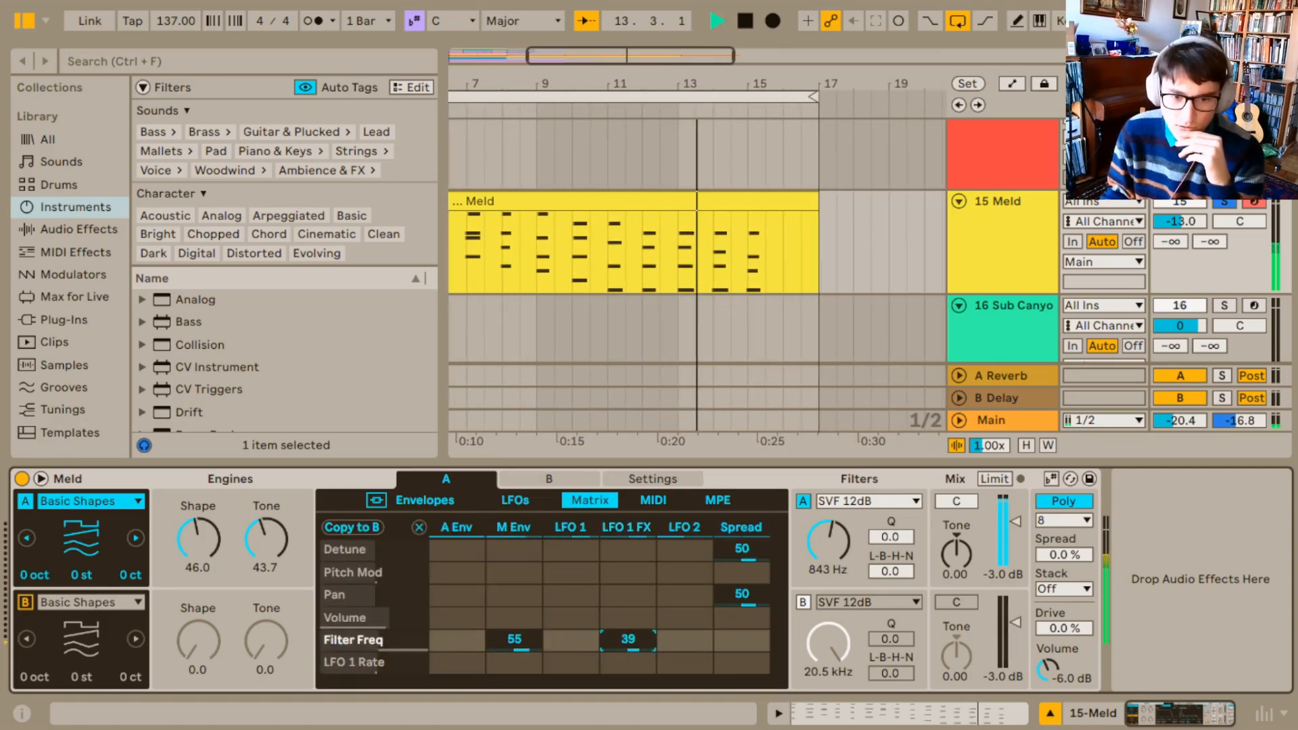
pyautogui.click(631, 526)
pyautogui.moveTo(664, 653); pyautogui.dragTo(664, 632)
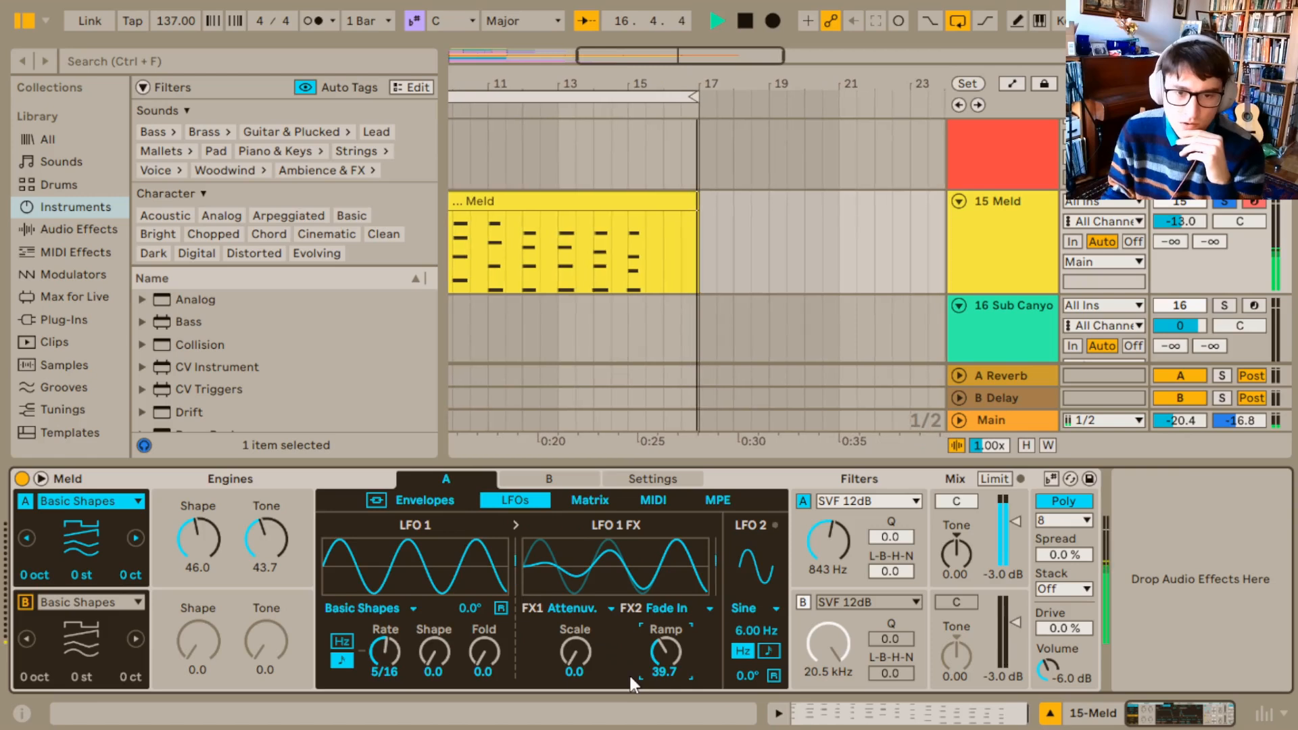
pyautogui.moveTo(391, 647); pyautogui.dragTo(391, 659)
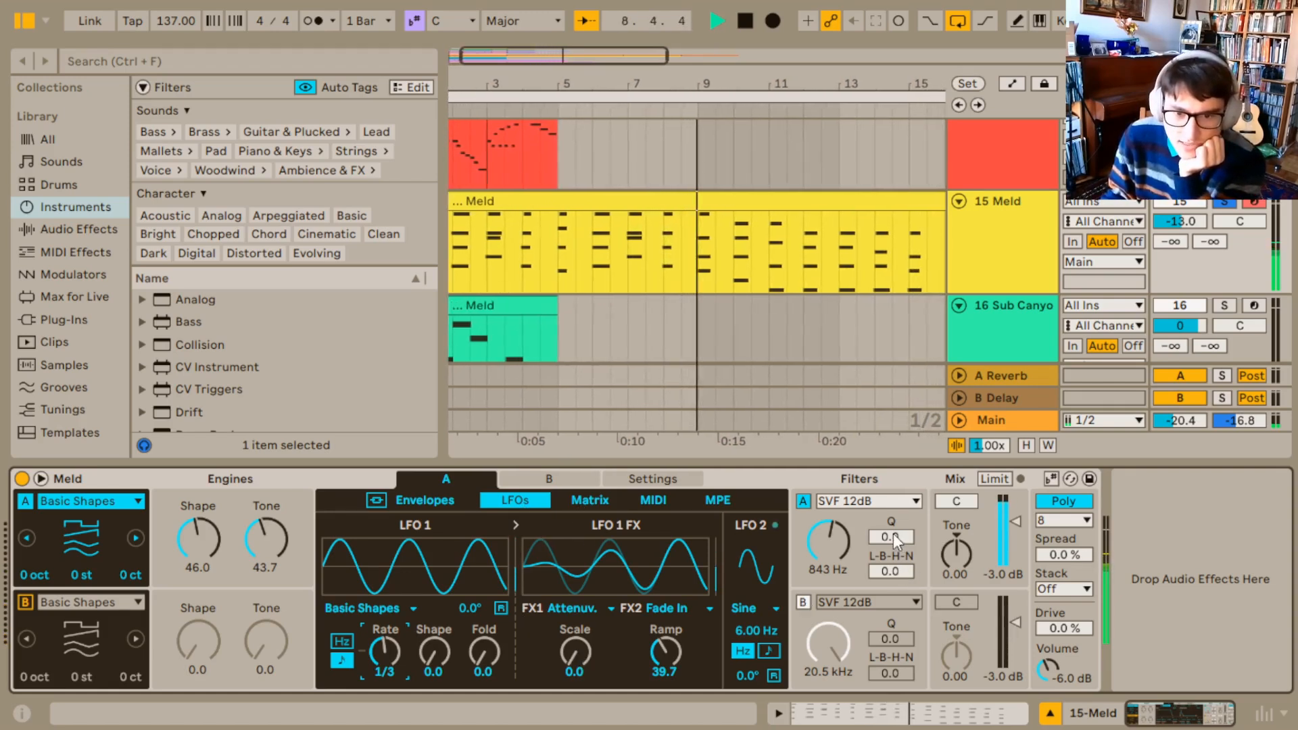
# Set filter A to LP Crunch 12dB with Q at 28.1 and Drive at 56.2, and lower engine A's level to -12 dB
pyautogui.moveTo(893, 533); pyautogui.dragTo(893, 444)
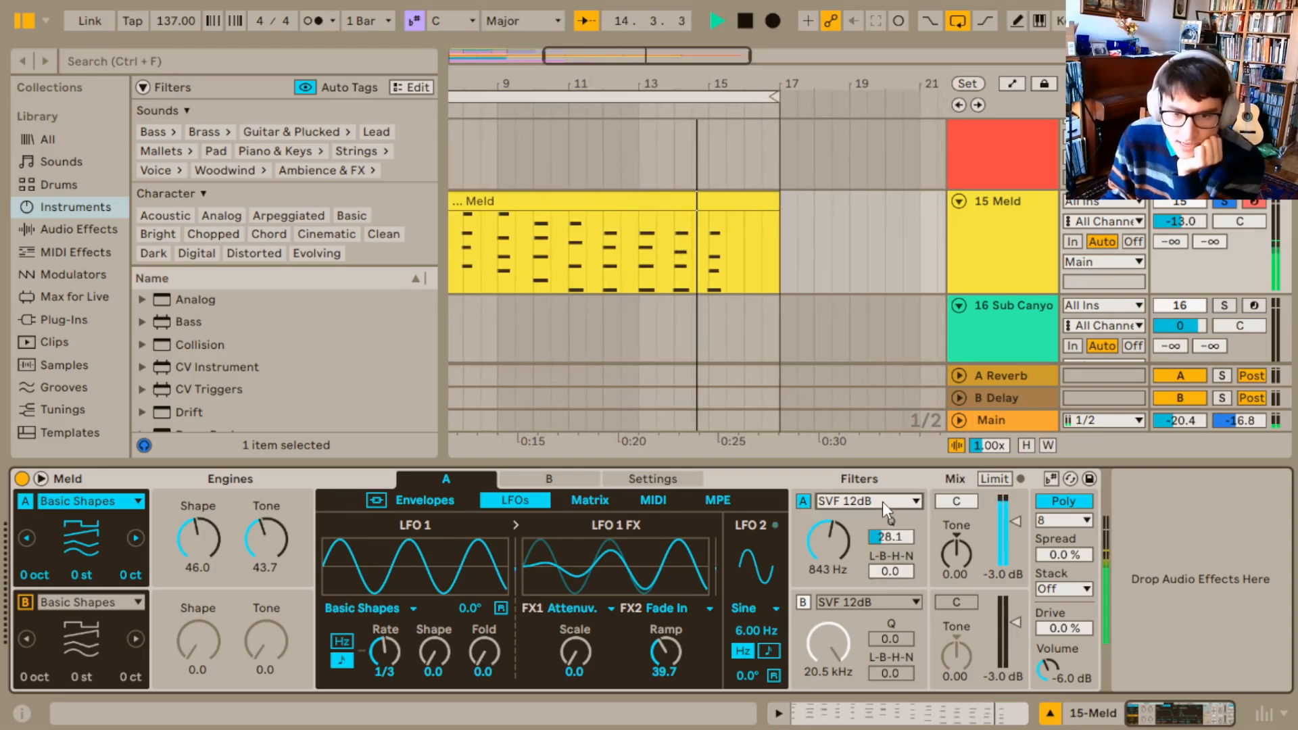
pyautogui.click(889, 592)
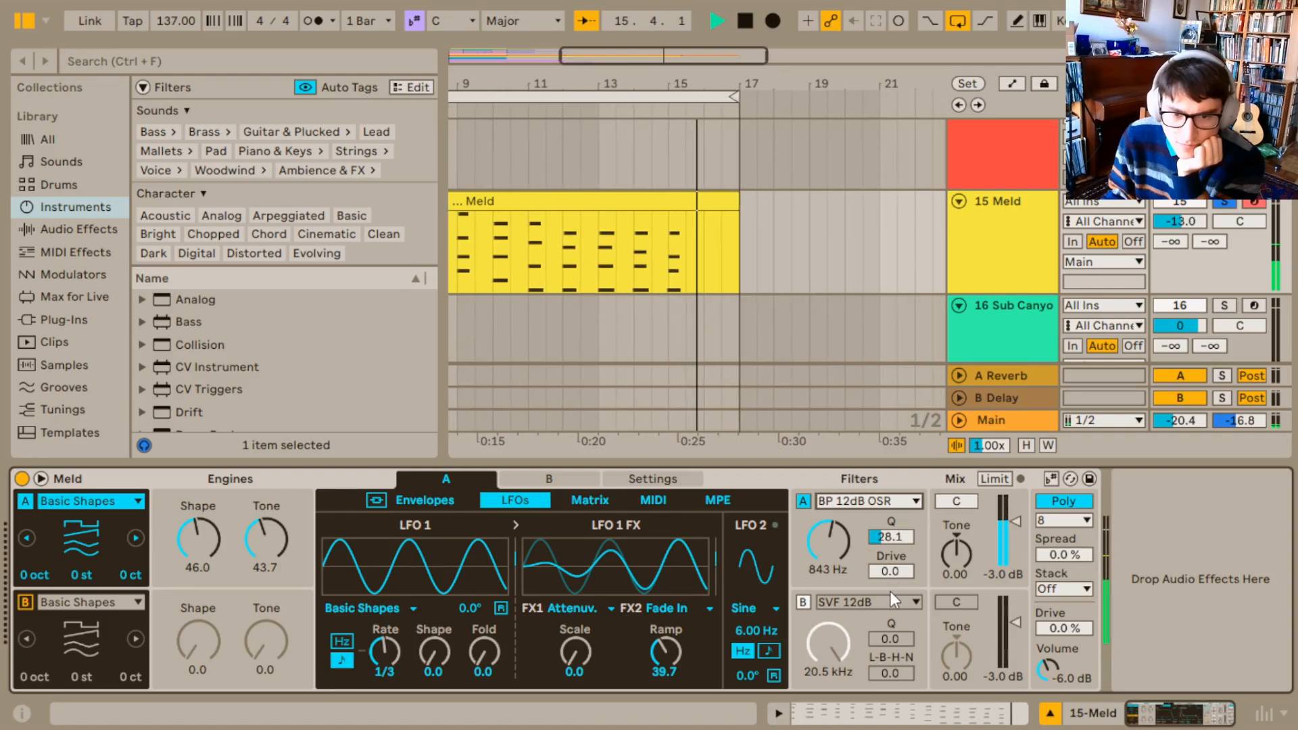
pyautogui.click(889, 504)
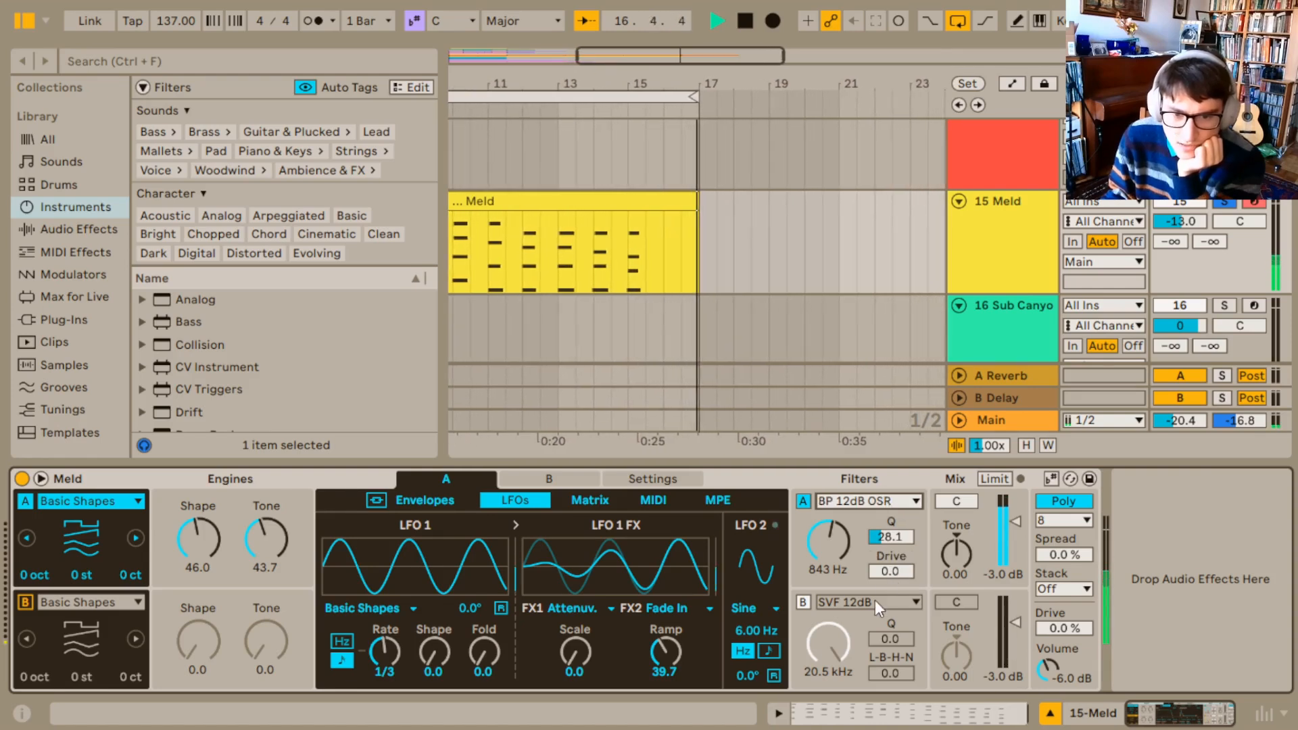
pyautogui.click(875, 602)
pyautogui.moveTo(885, 573); pyautogui.dragTo(885, 568)
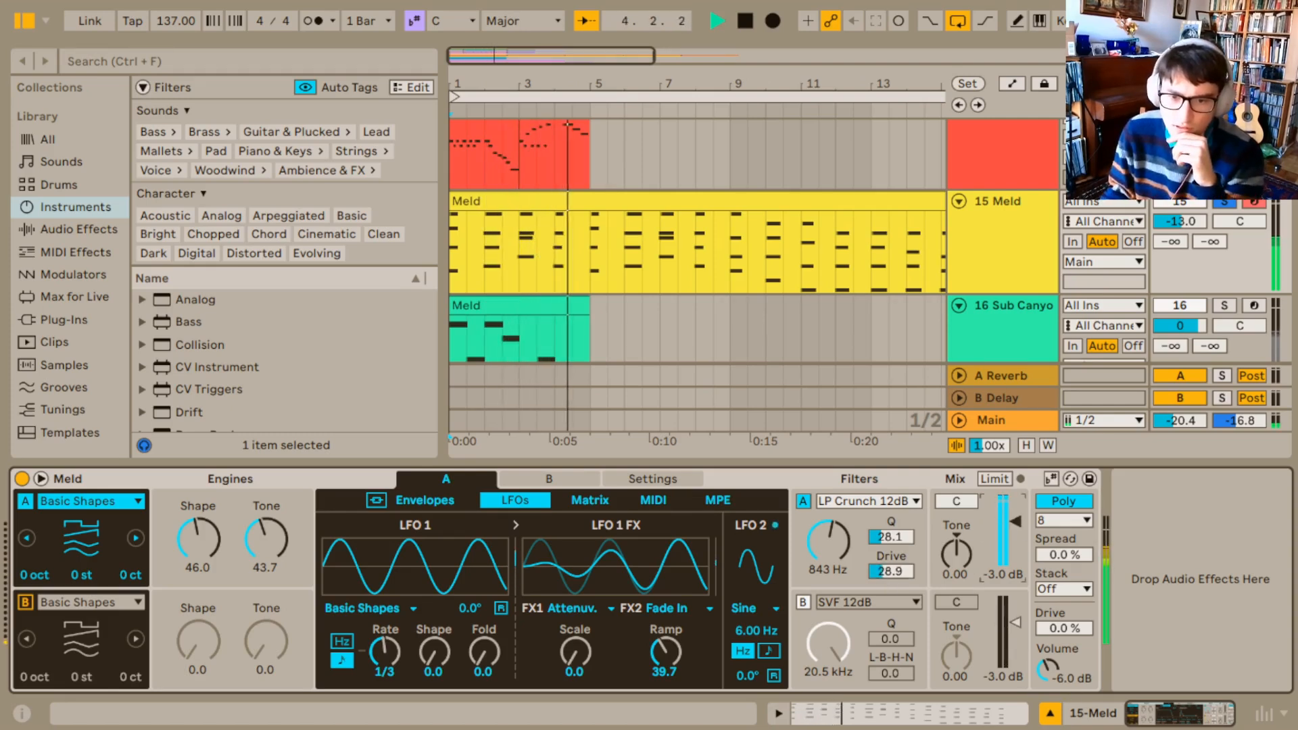
pyautogui.moveTo(889, 571); pyautogui.dragTo(889, 563)
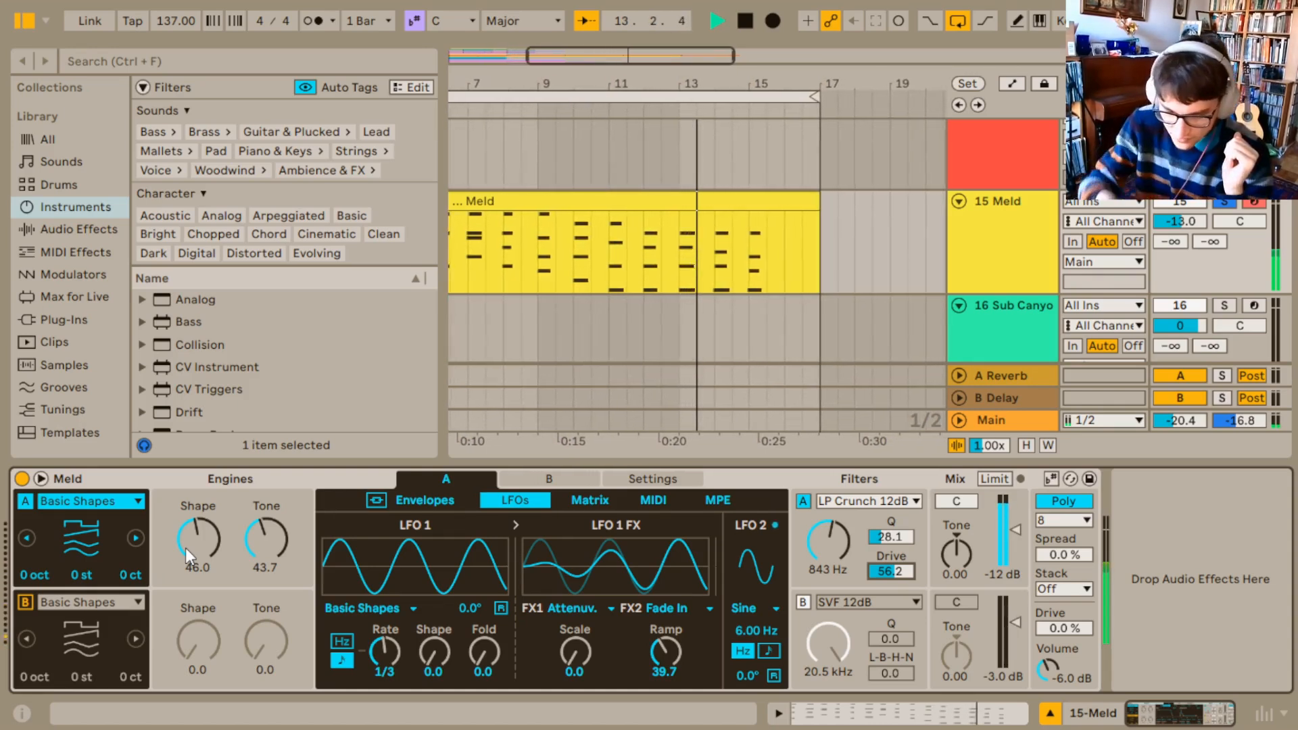
# Modulate engine A's Shape by routing LFO 1 FX to Osc Macro 1 at 25
pyautogui.click(214, 545)
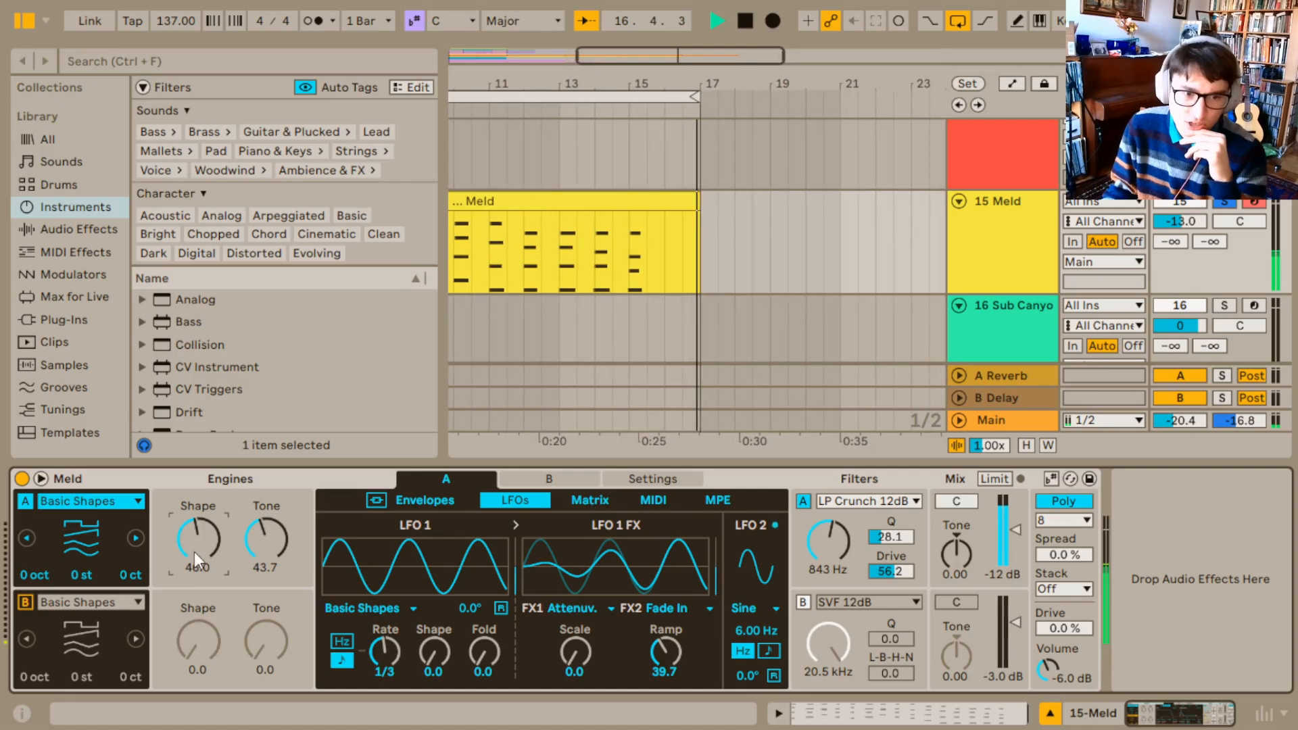
pyautogui.click(608, 504)
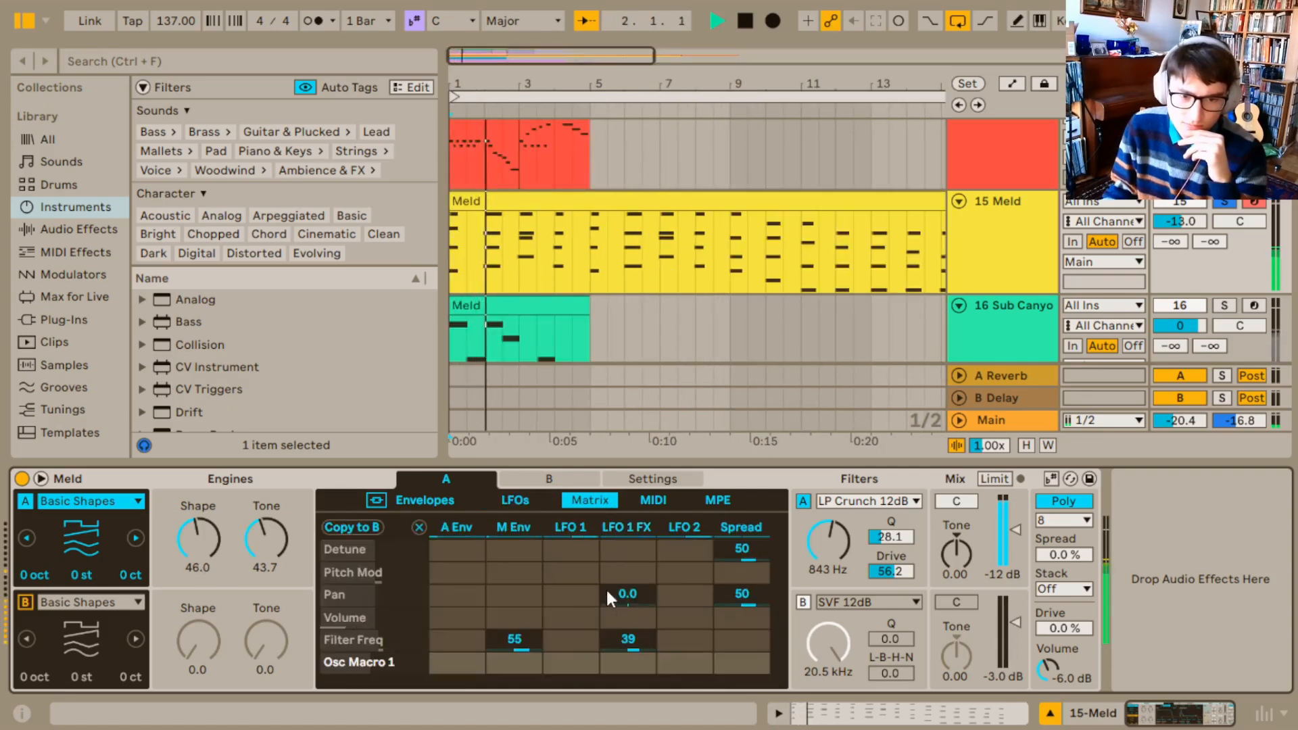
pyautogui.moveTo(627, 666); pyautogui.dragTo(627, 646)
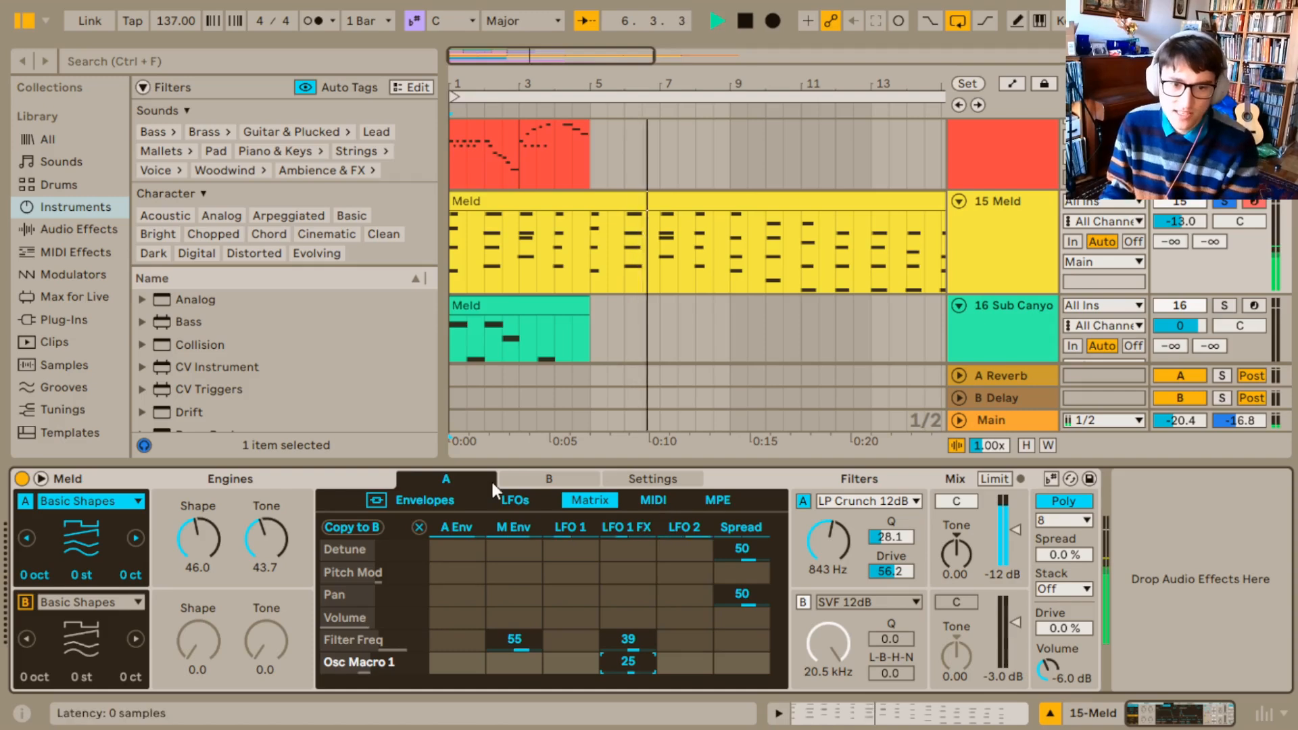
# Set engine A's Fade In Ramp to 35.7 and lower filter A's frequency to 412 Hz
pyautogui.click(507, 504)
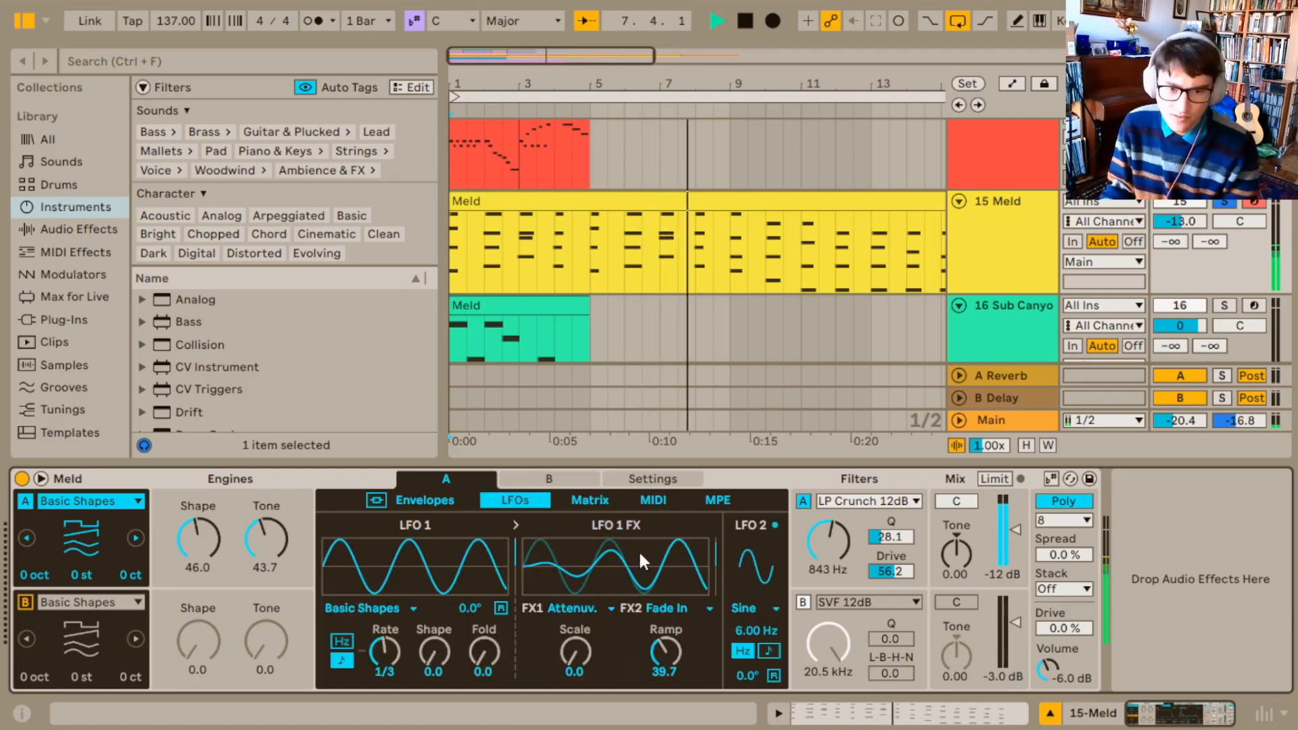
pyautogui.moveTo(660, 654); pyautogui.dragTo(658, 650)
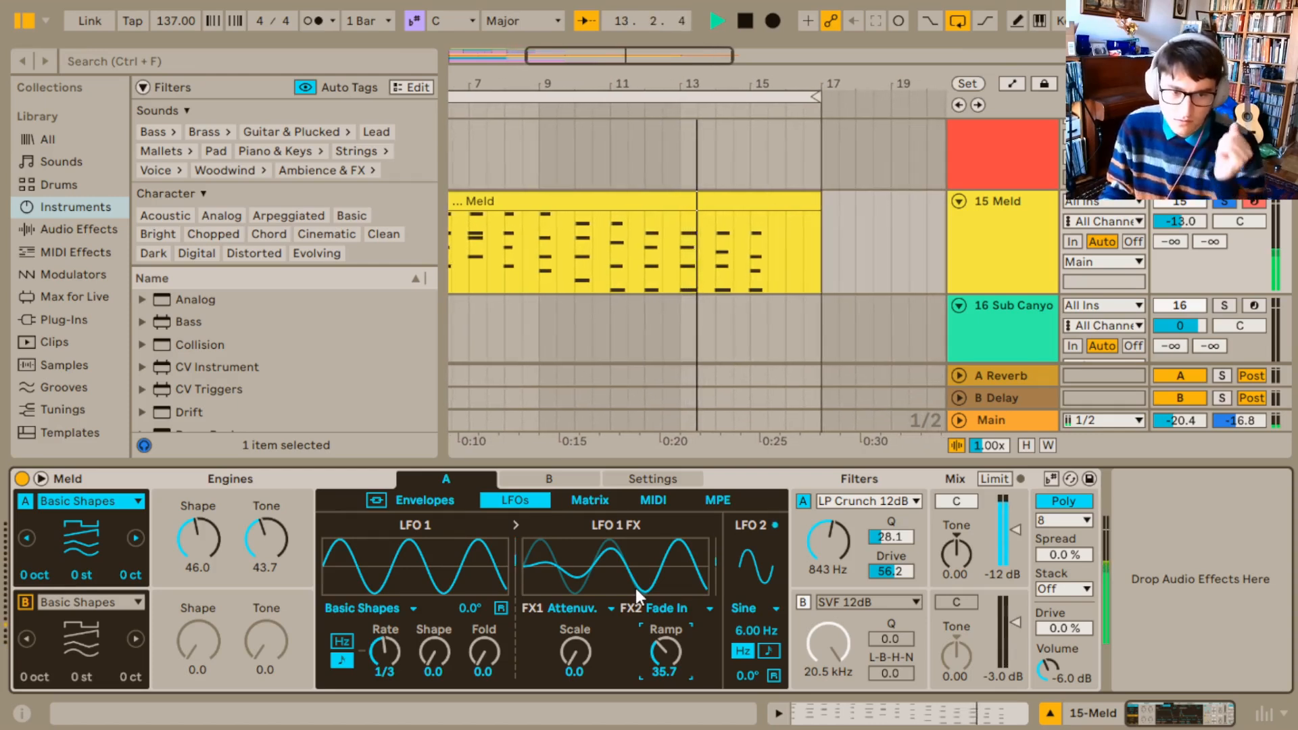
pyautogui.moveTo(837, 547); pyautogui.dragTo(836, 586)
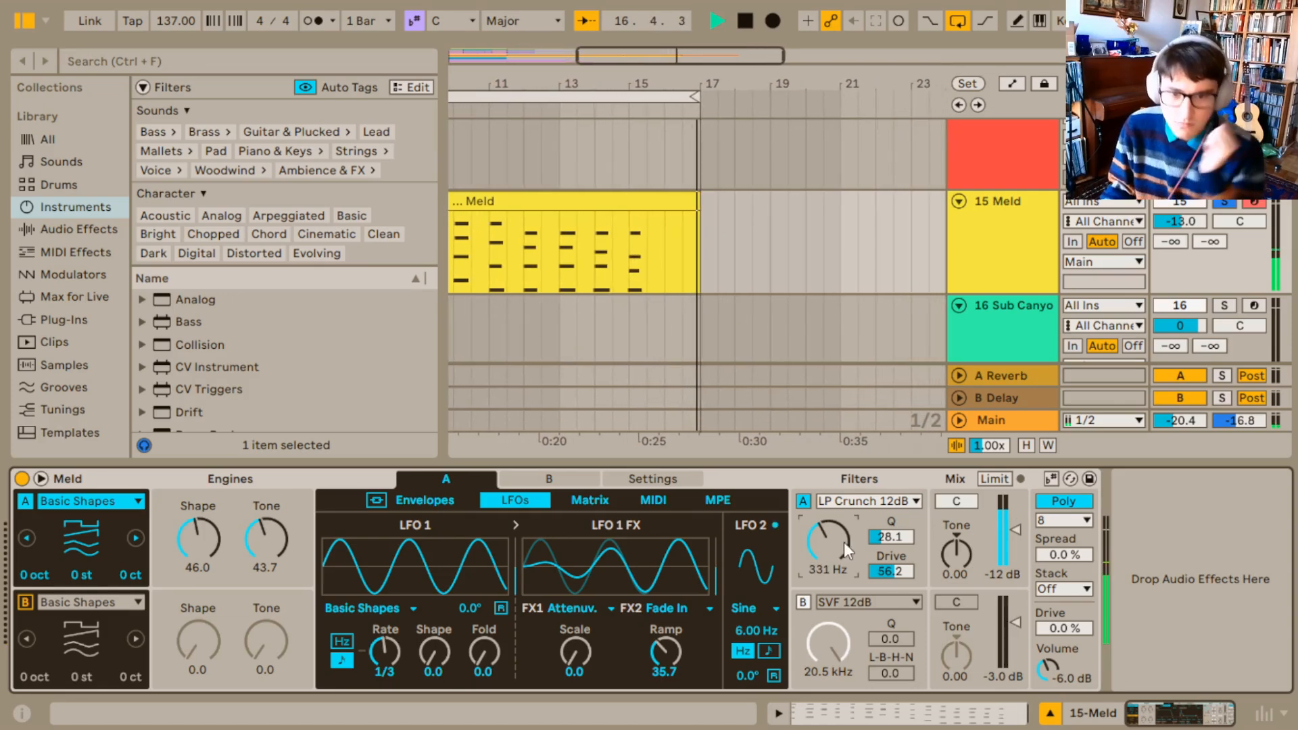
pyautogui.moveTo(843, 542); pyautogui.dragTo(825, 536)
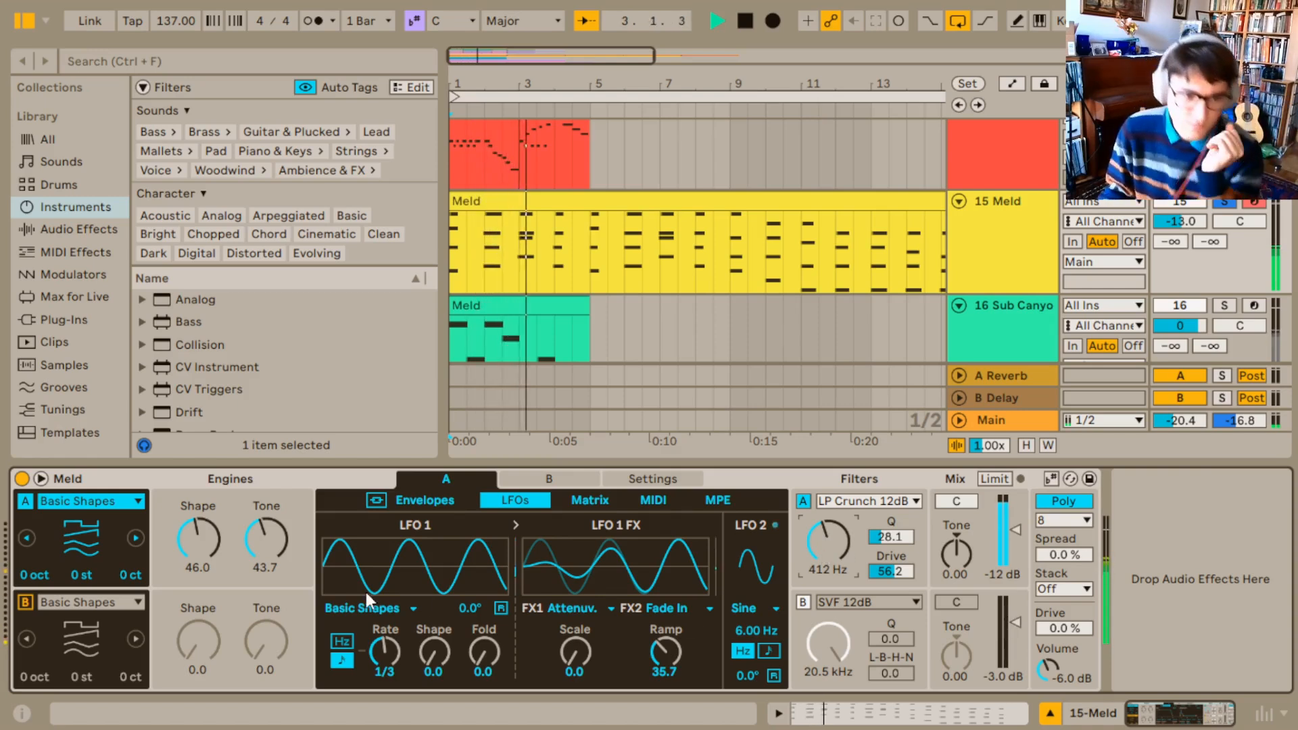
# Turn on engine B, turn off engine A to hear B alone, and set engine B's Shape to 31.7
pyautogui.click(25, 601)
pyautogui.click(32, 503)
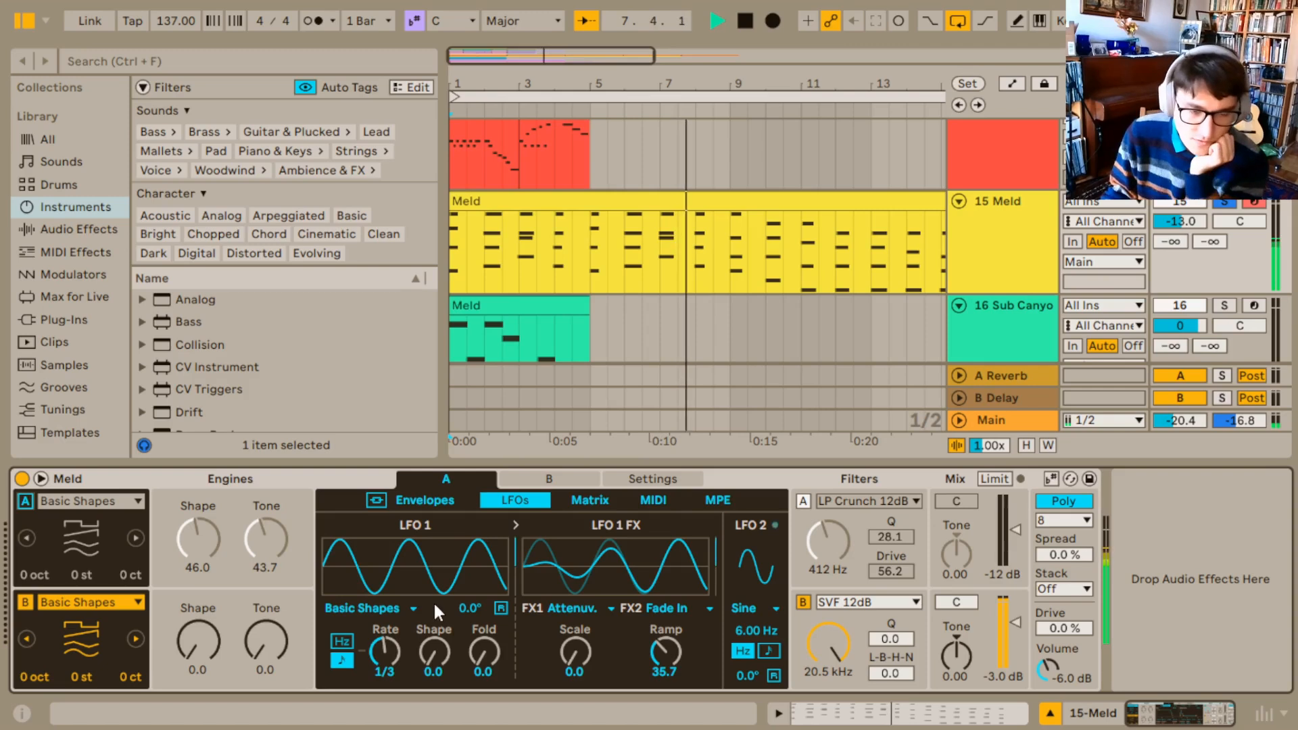
pyautogui.moveTo(197, 642); pyautogui.dragTo(197, 597)
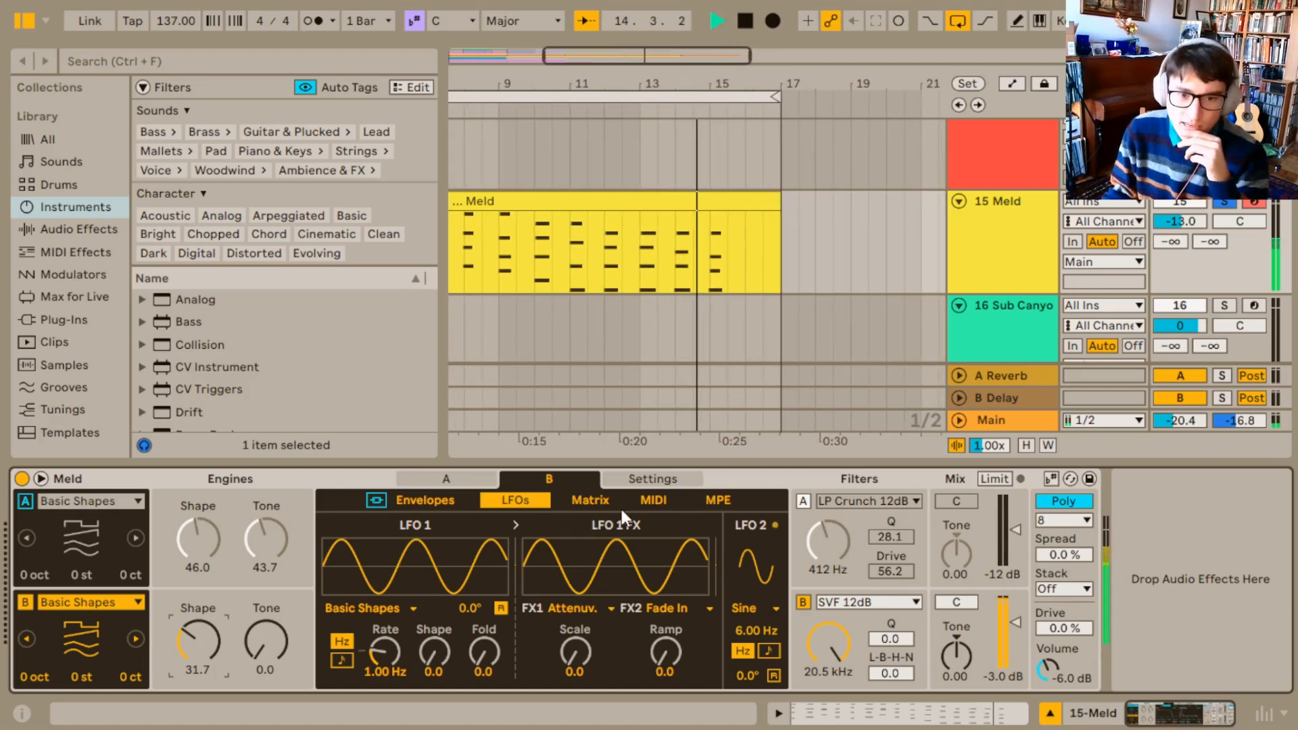
# Give engine B's amp envelope a 1.78 s attack, 563 ms decay and 1.13 s release, and its modulation envelope a 2.04 s attack
pyautogui.click(596, 500)
pyautogui.click(427, 500)
pyautogui.moveTo(329, 546); pyautogui.dragTo(352, 546)
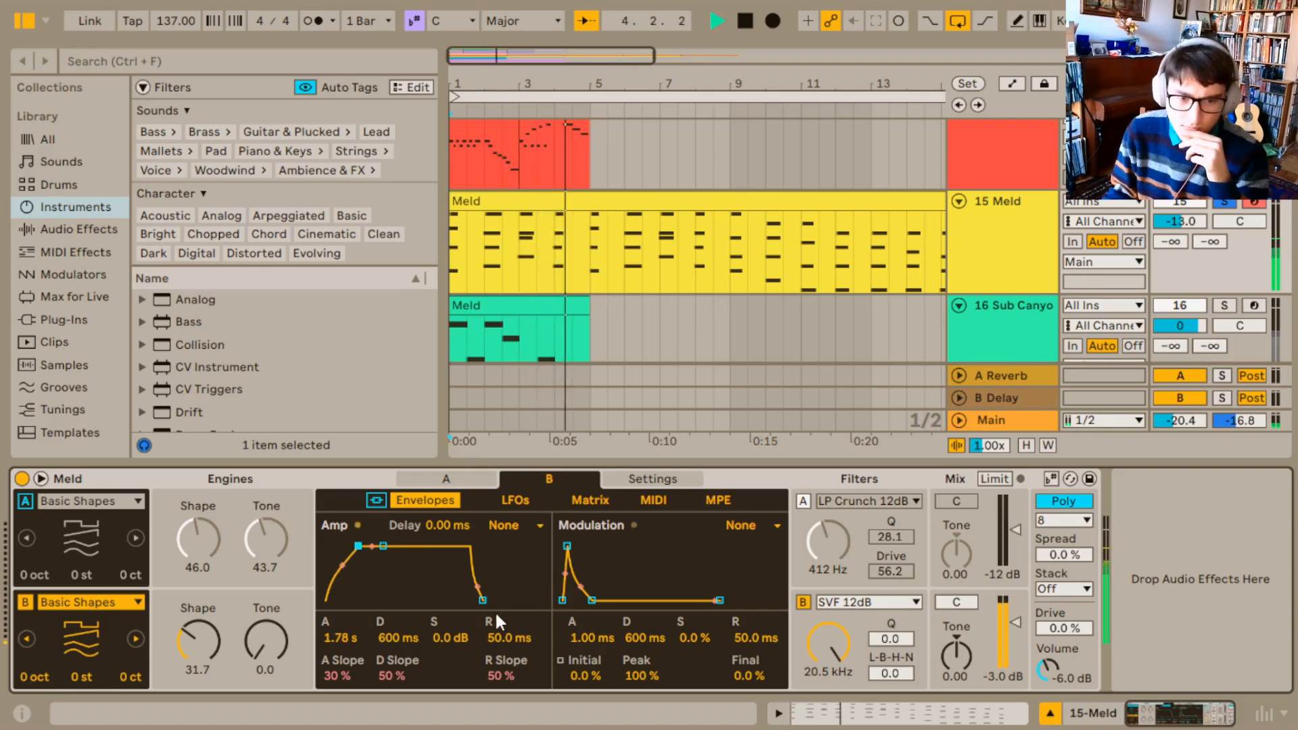
pyautogui.moveTo(482, 599); pyautogui.dragTo(499, 600)
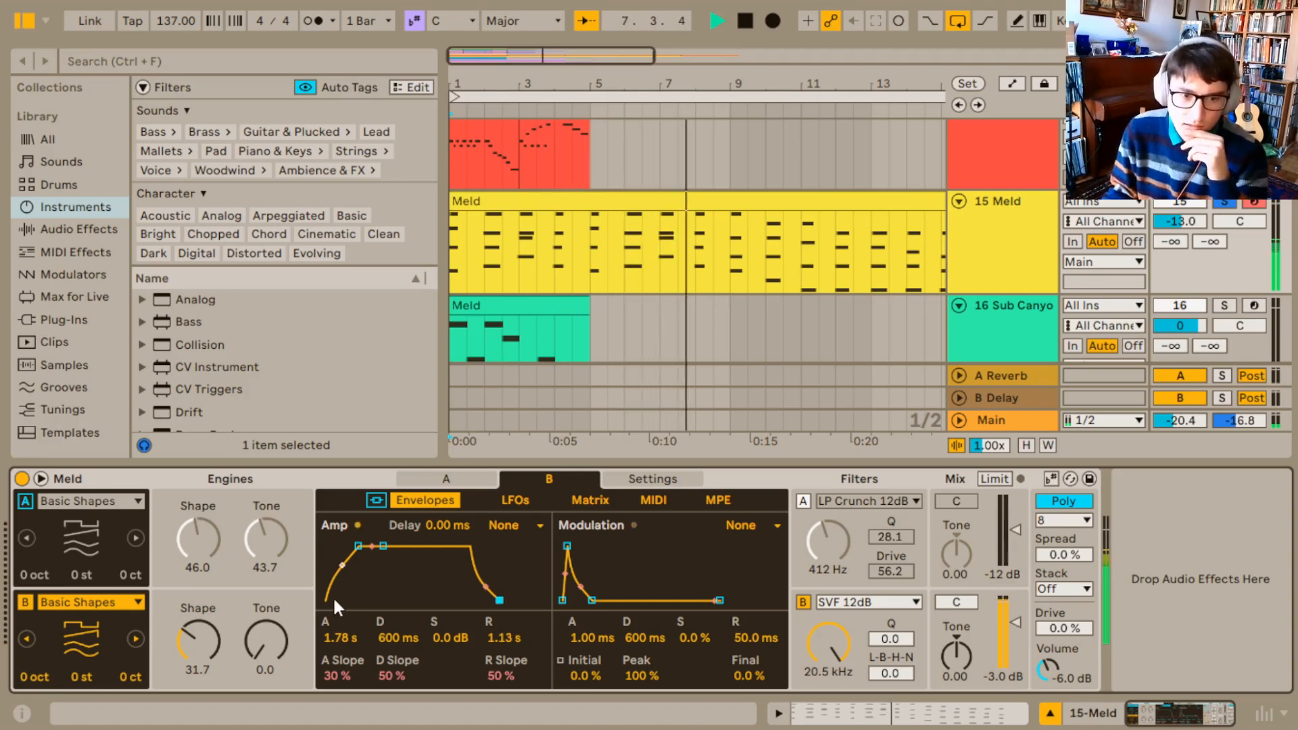
pyautogui.moveTo(379, 548); pyautogui.dragTo(385, 543)
pyautogui.moveTo(566, 546); pyautogui.dragTo(596, 547)
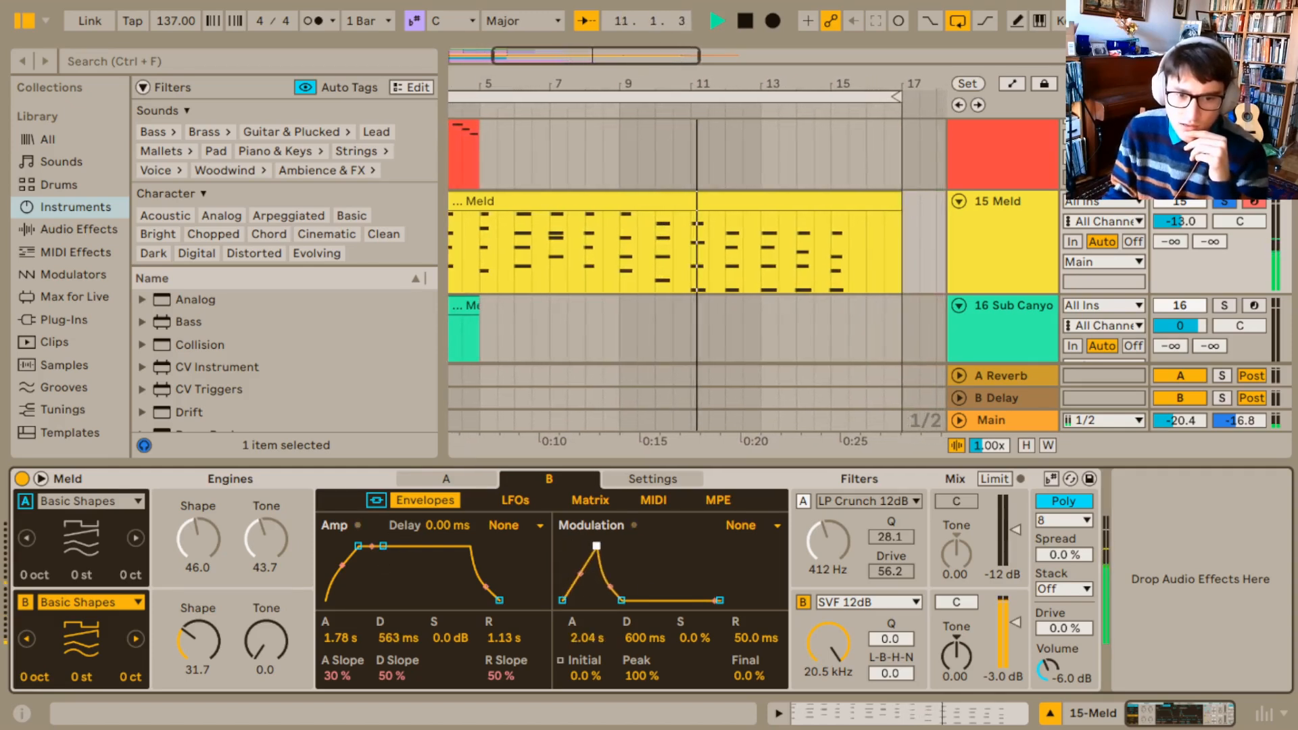
# Route engine B's modulation envelope to Osc Macro 1 at 14 and shorten that envelope's attack to 958 ms
pyautogui.click(208, 645)
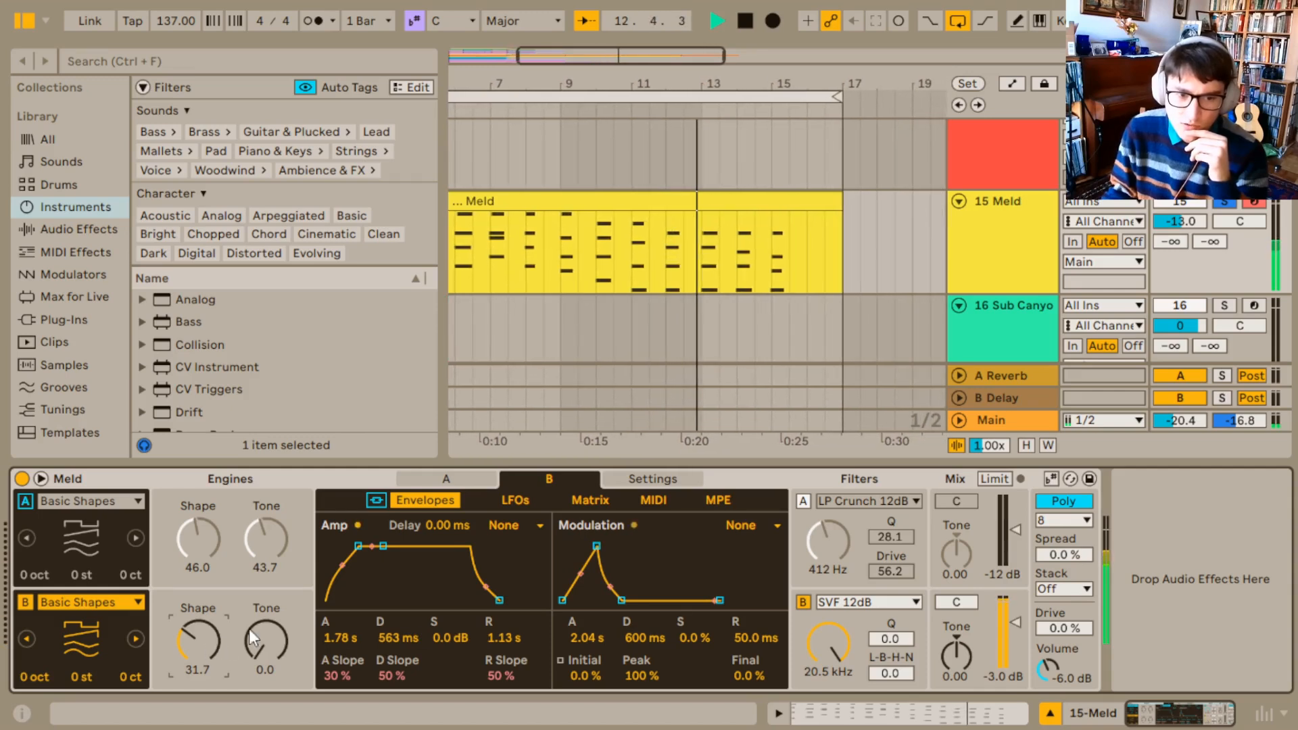
pyautogui.click(573, 500)
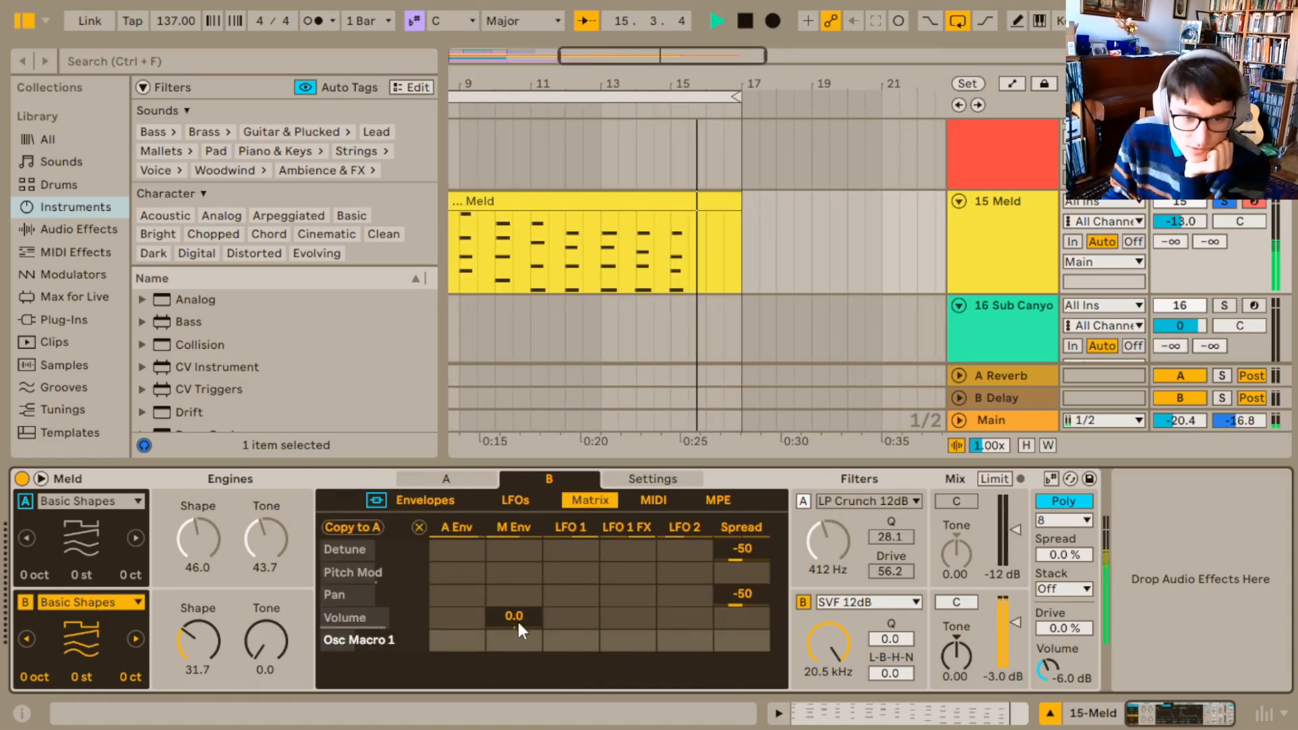
pyautogui.moveTo(518, 638); pyautogui.dragTo(517, 612)
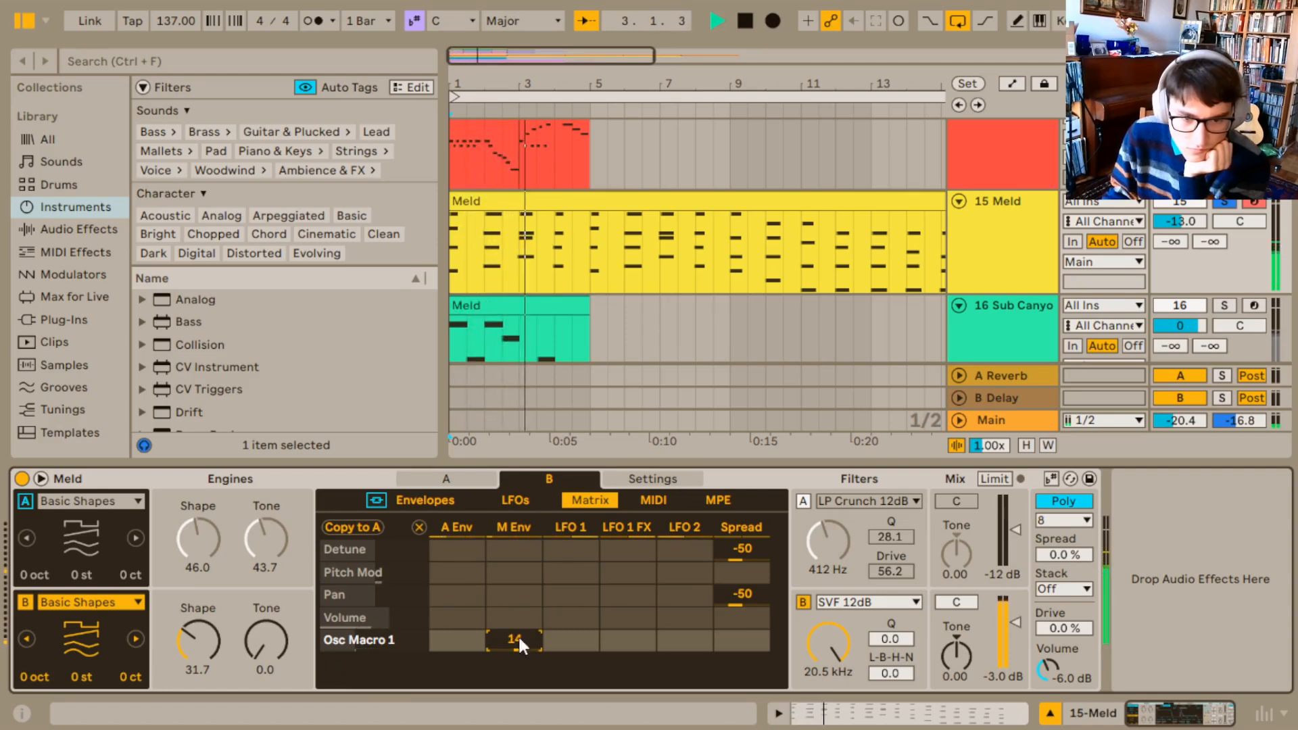
pyautogui.click(501, 534)
pyautogui.moveTo(596, 546); pyautogui.dragTo(590, 546)
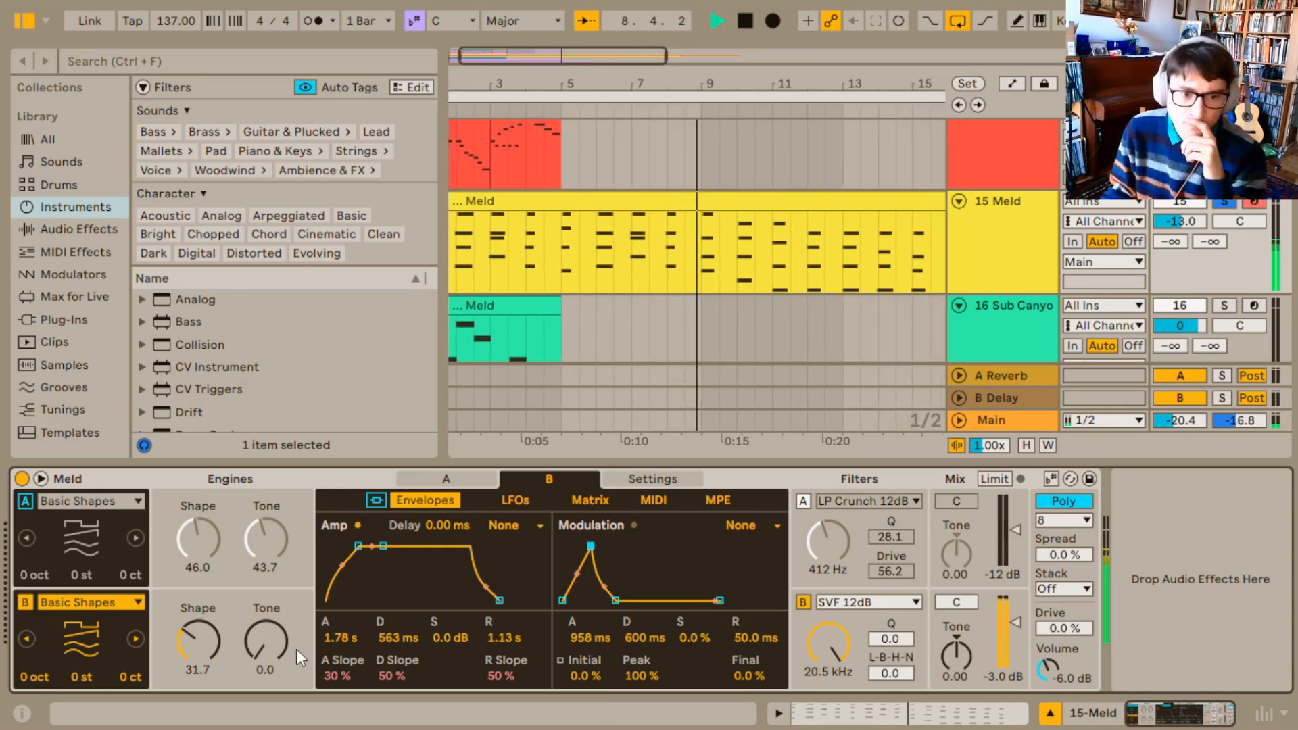
# Modulate engine B's Tone by routing LFO 1 to Osc Macro 2 at 53
pyautogui.click(524, 499)
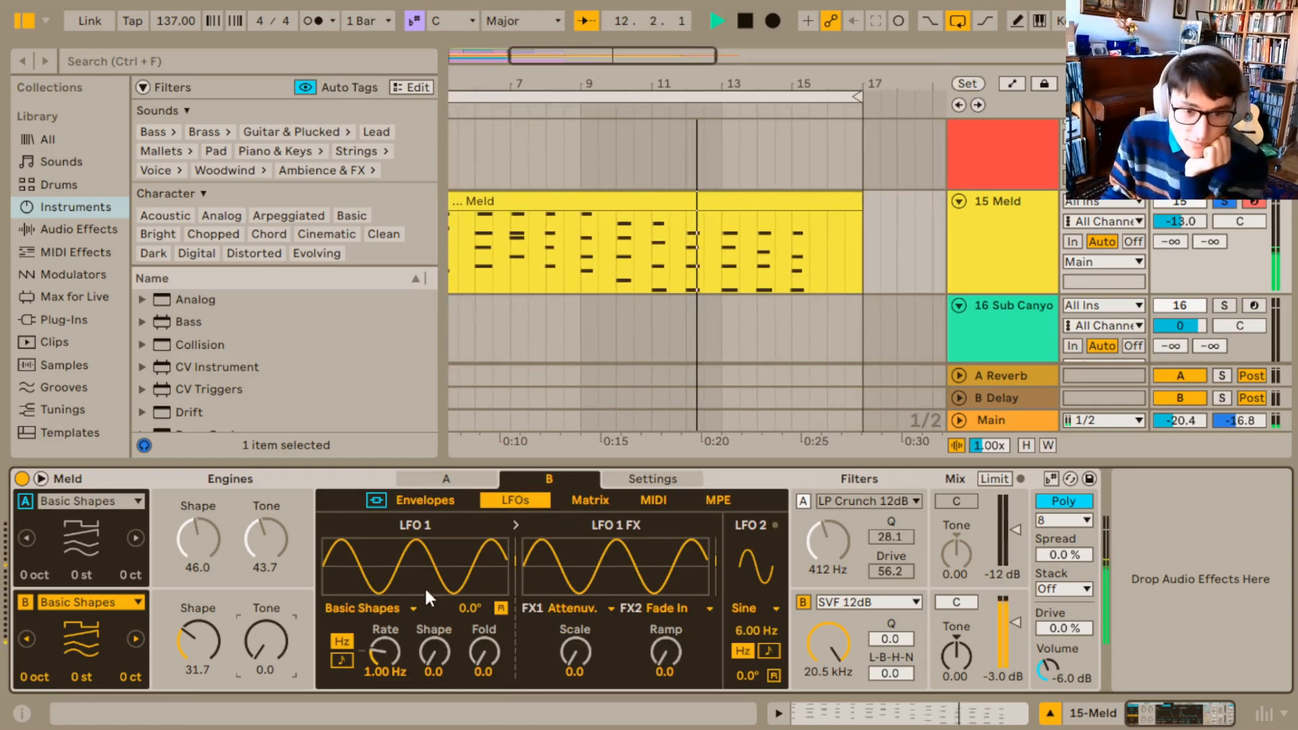
pyautogui.click(572, 507)
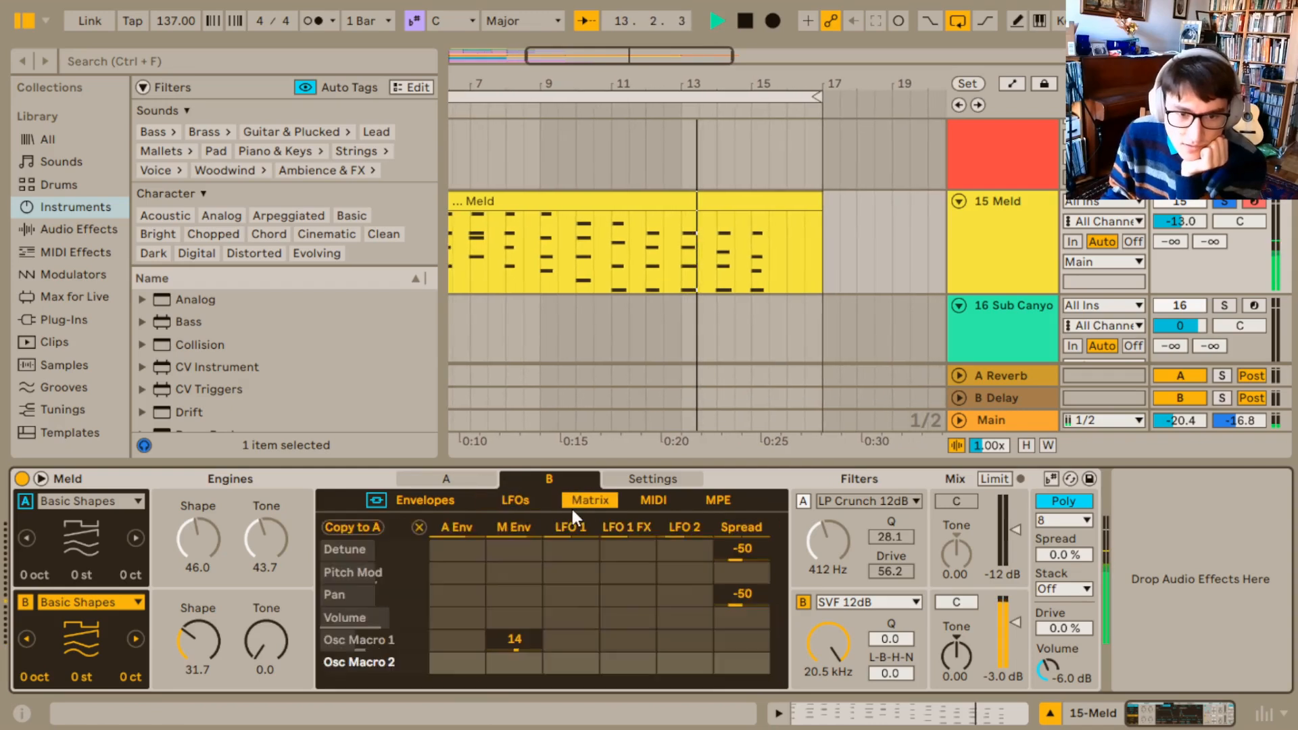
pyautogui.click(551, 659)
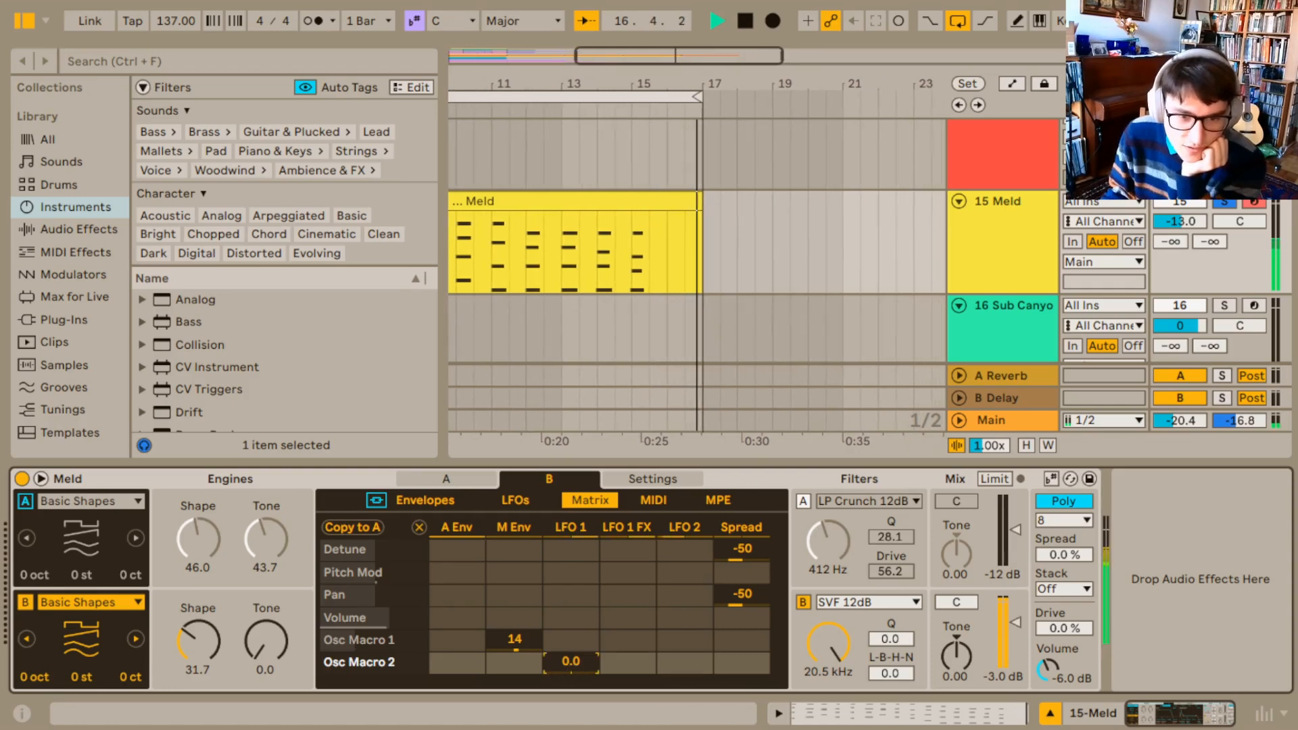
pyautogui.moveTo(550, 659); pyautogui.dragTo(550, 623)
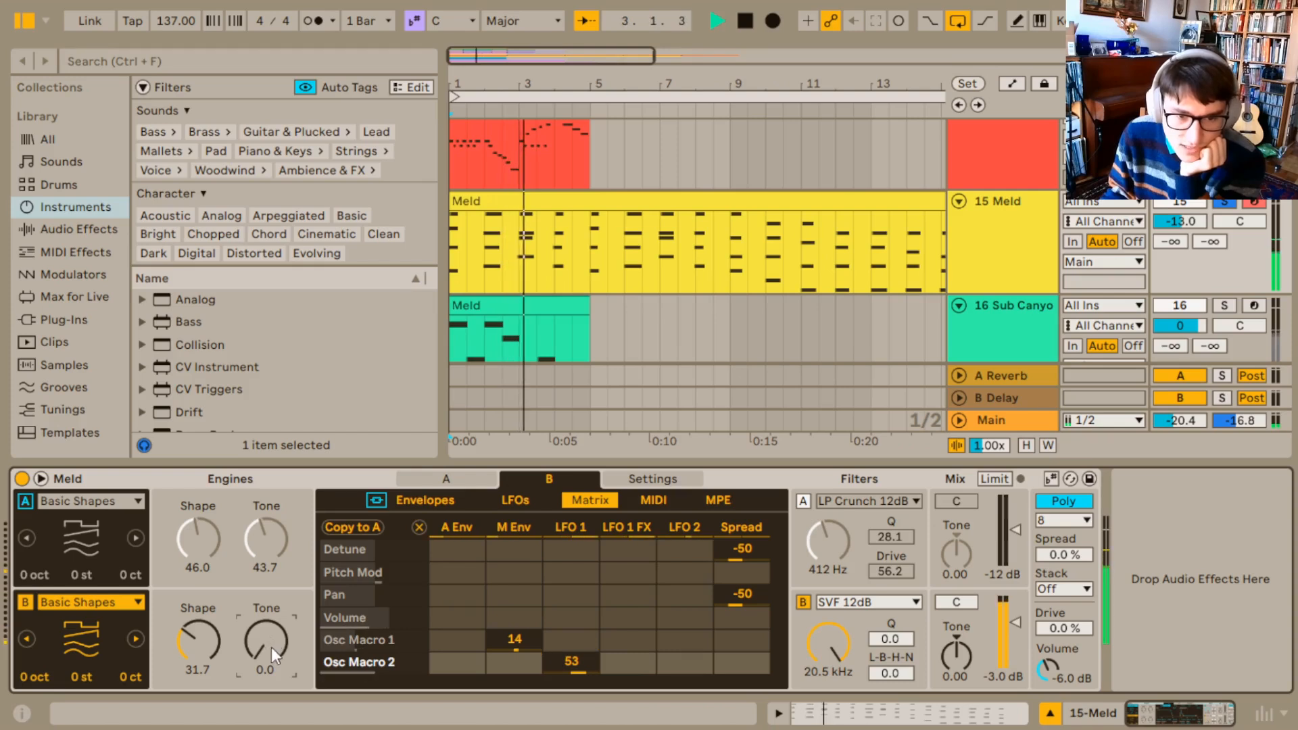
# Sync engine B's LFO 1 to the tempo at a rate of 1/6 and set its Shape to 27.0
pyautogui.click(562, 532)
pyautogui.click(563, 533)
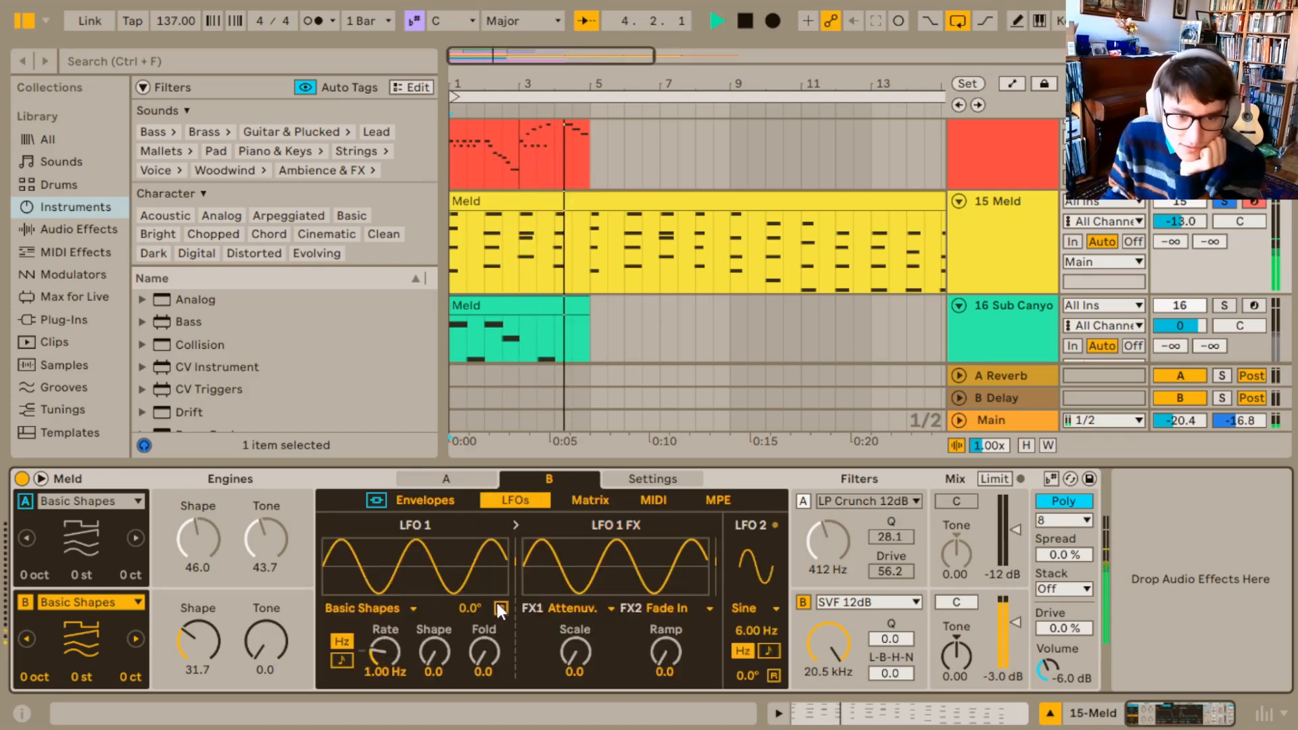
pyautogui.click(341, 660)
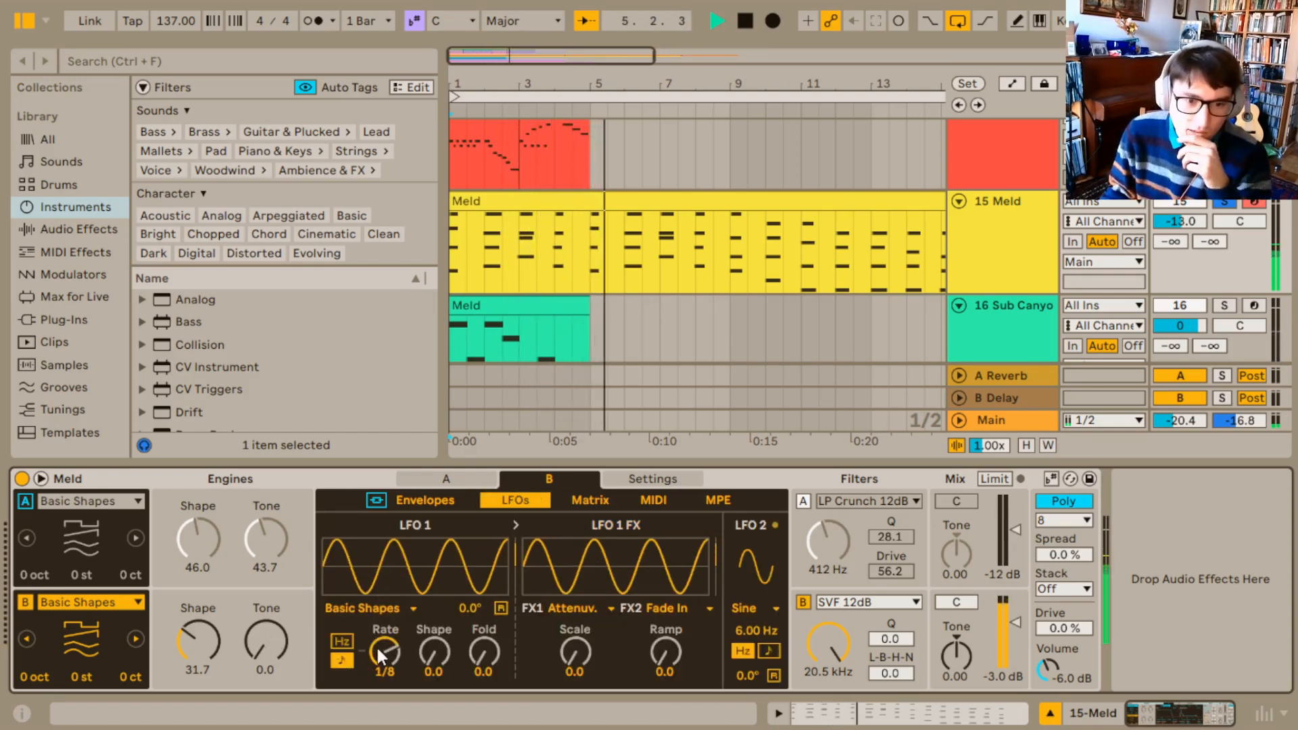
pyautogui.moveTo(384, 652); pyautogui.dragTo(385, 658)
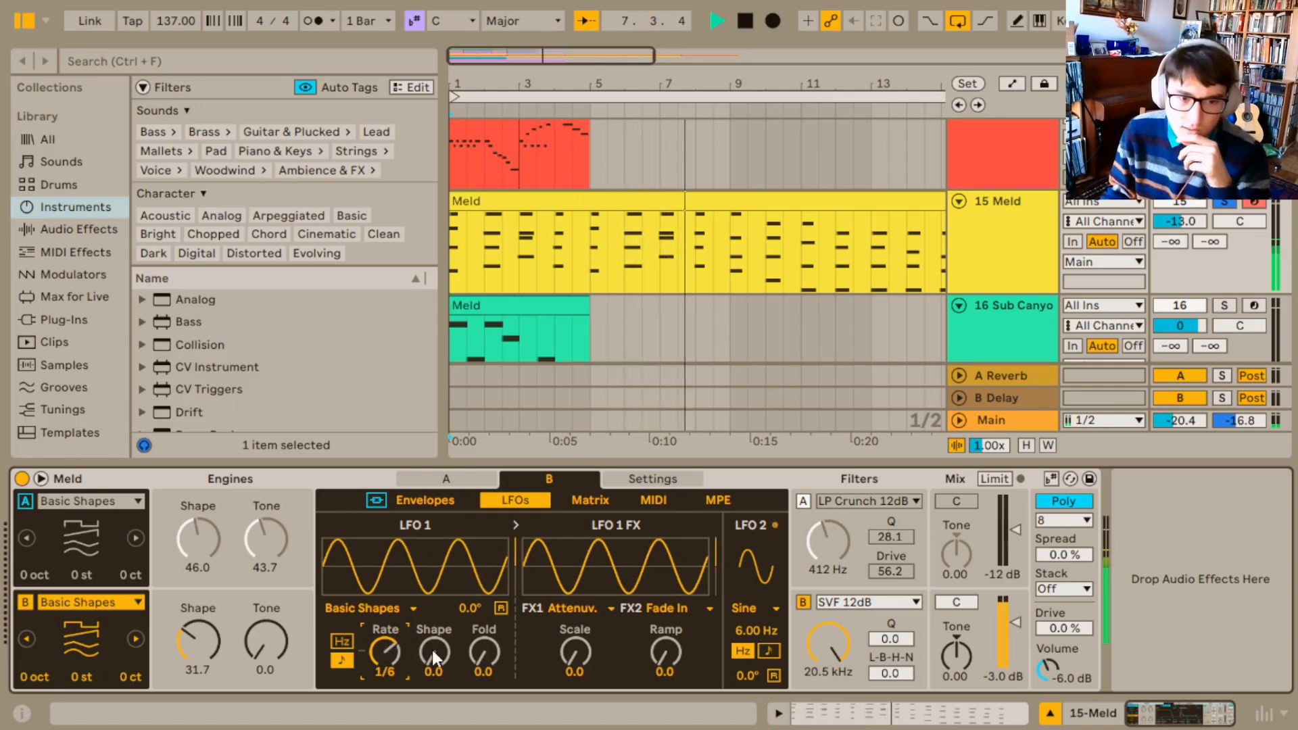
pyautogui.moveTo(432, 650); pyautogui.dragTo(431, 628)
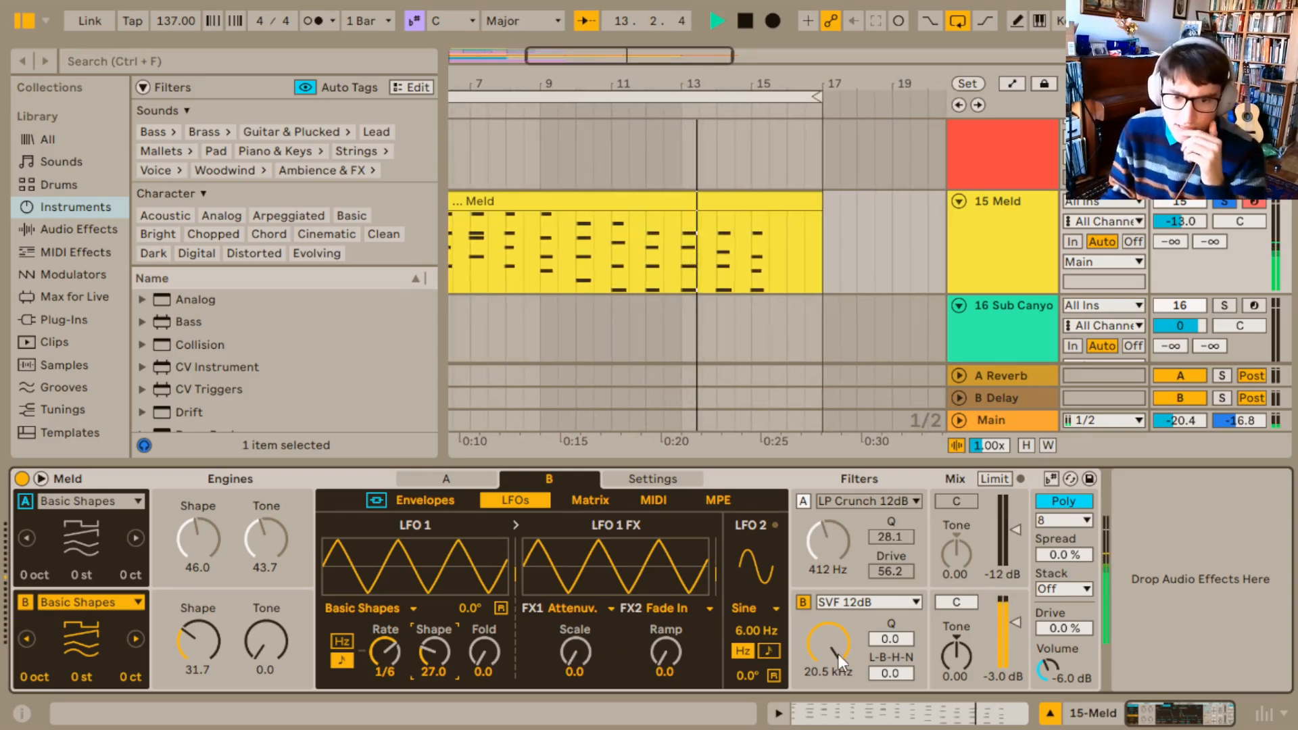
# Change engine B's filter to Comb - at 171 Hz with Feedback at 50.8 and Damp at 40.6
pyautogui.moveTo(831, 646); pyautogui.dragTo(831, 707)
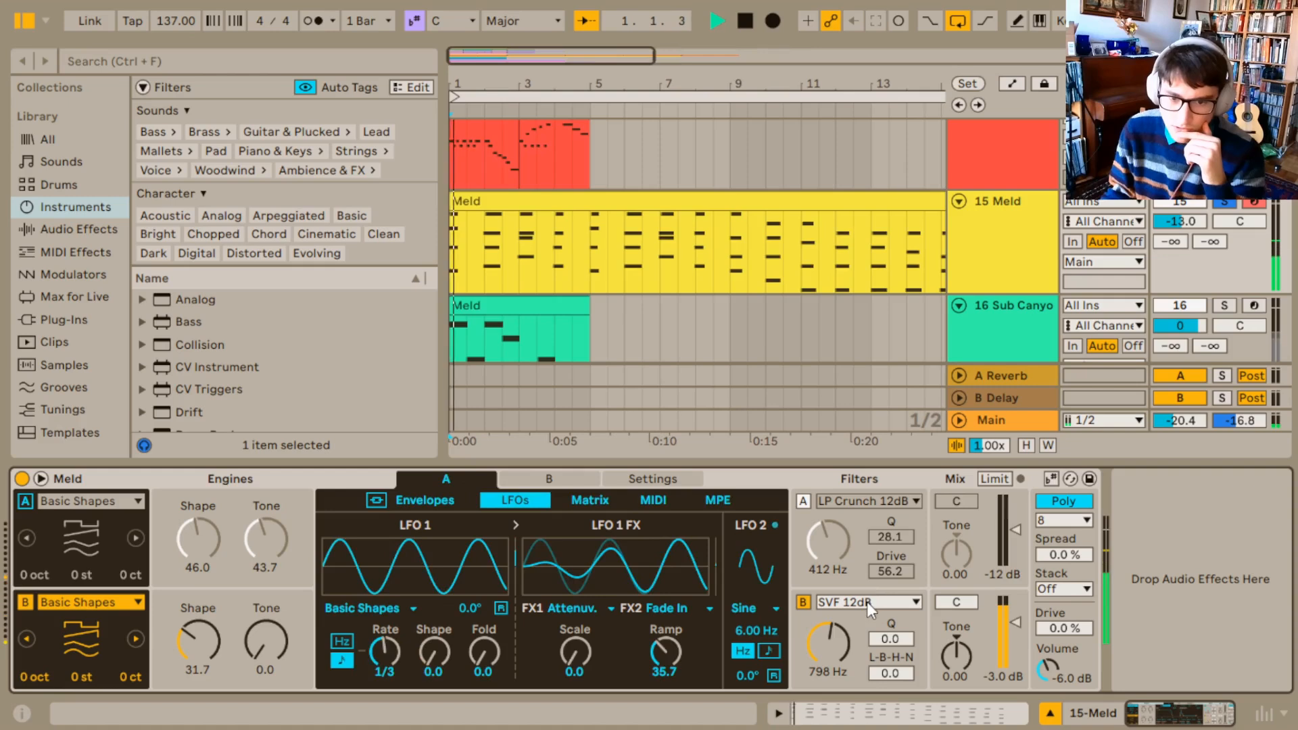
pyautogui.click(867, 601)
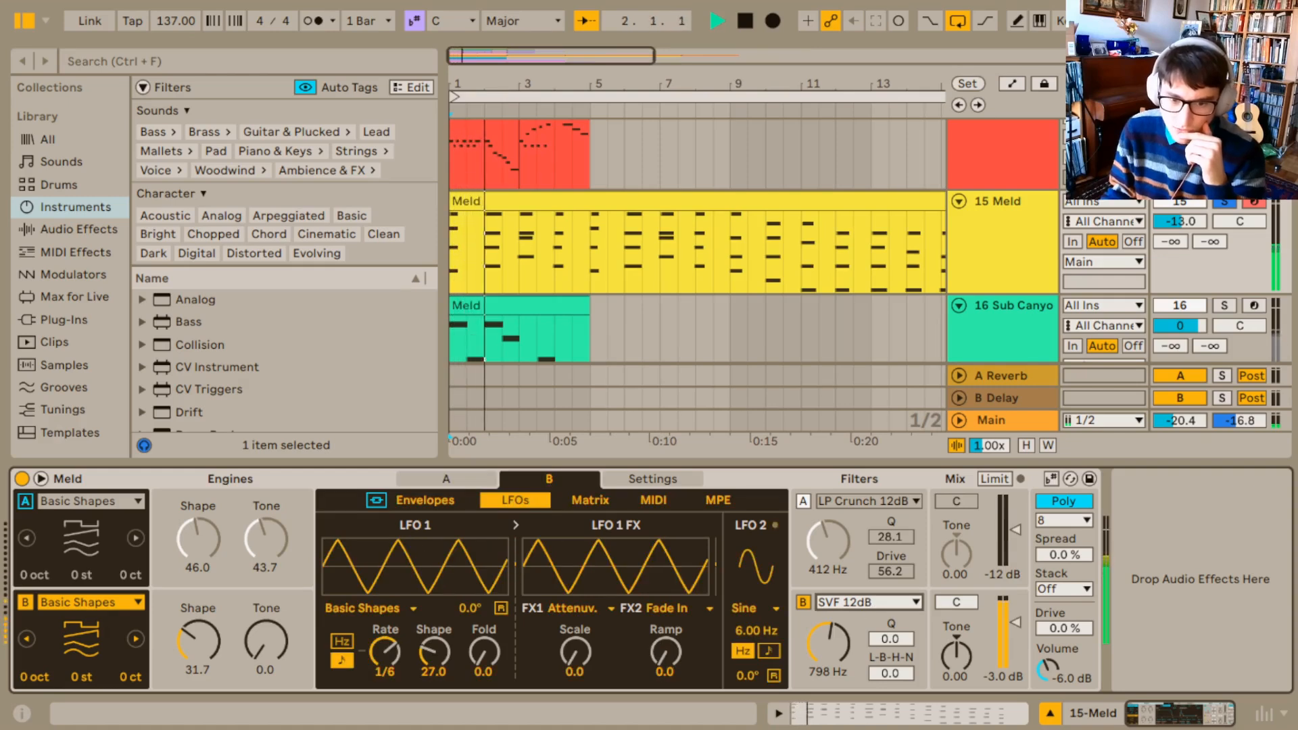
pyautogui.click(862, 703)
pyautogui.moveTo(828, 645); pyautogui.dragTo(829, 697)
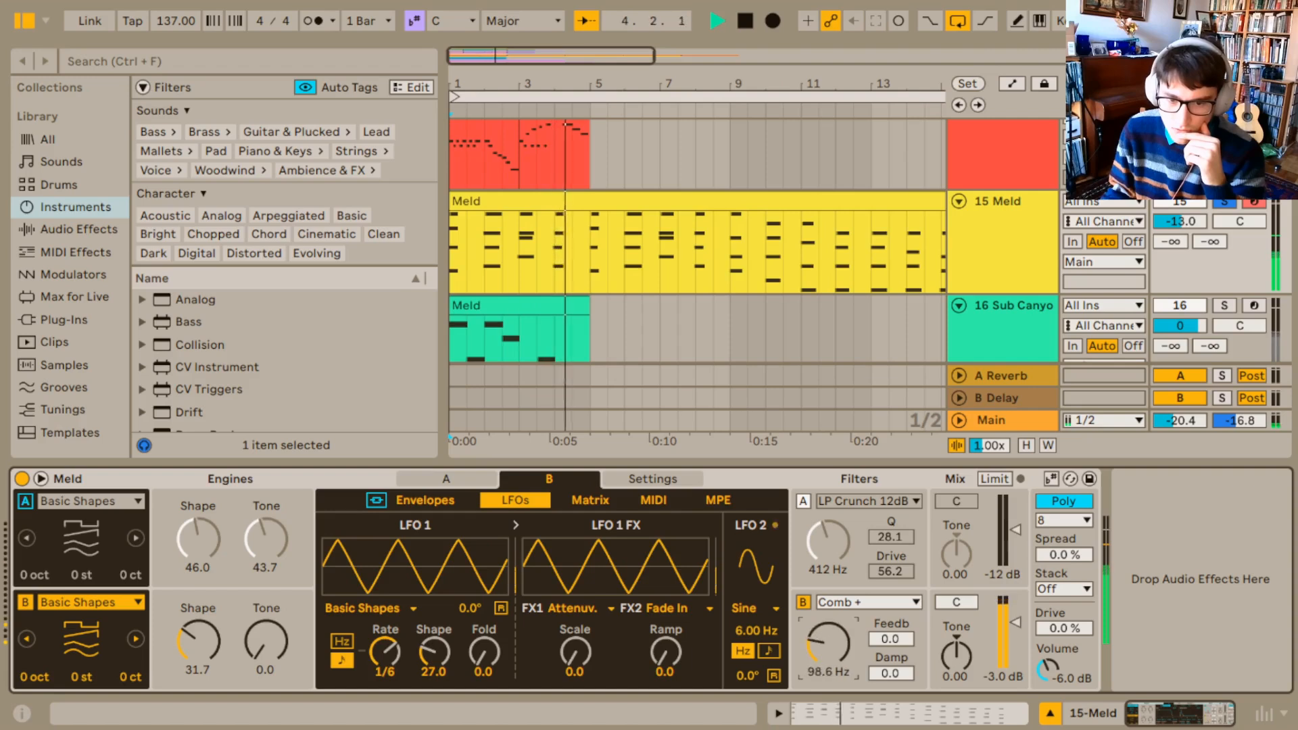
pyautogui.moveTo(890, 638)
pyautogui.mouseDown()
pyautogui.moveTo(889, 625)
pyautogui.moveTo(890, 668)
pyautogui.moveTo(885, 643)
pyautogui.mouseUp()
pyautogui.click(889, 638)
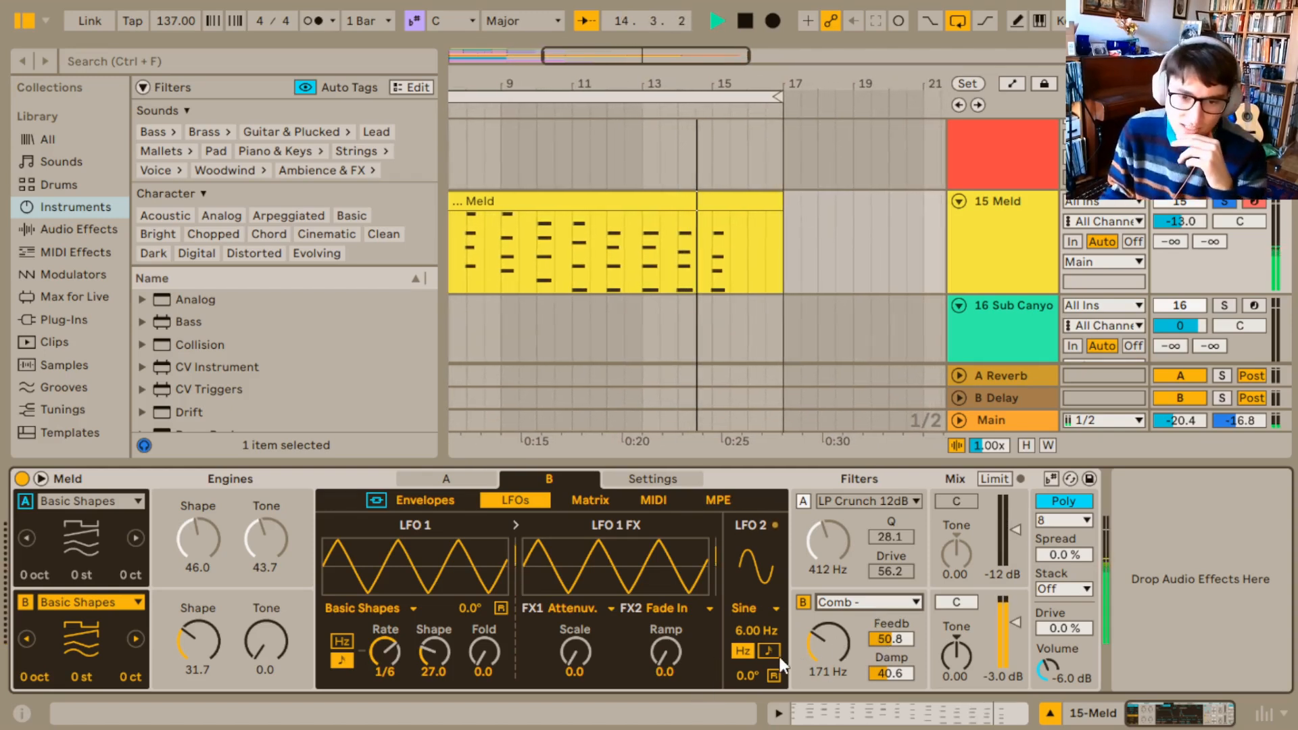
# Turn engine A back on and set the Shape of engine B's LFO 1 to 31.7
pyautogui.click(25, 498)
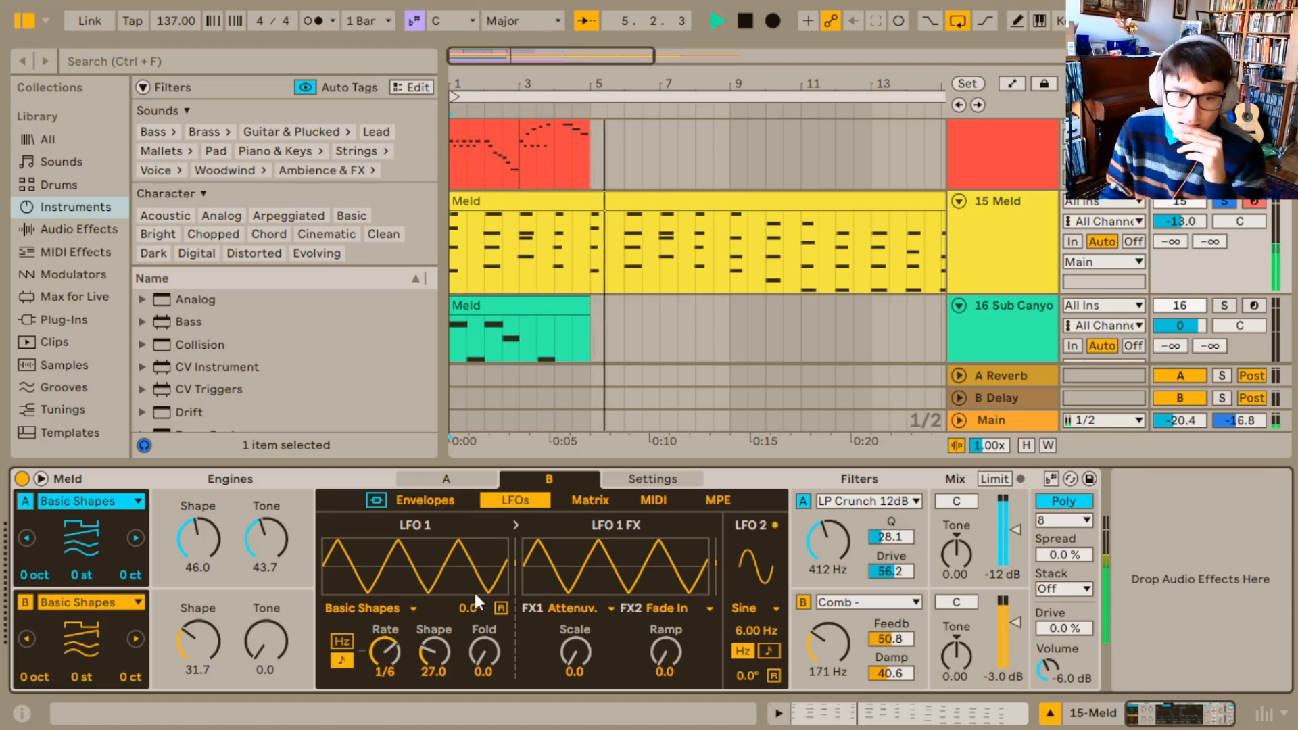
pyautogui.moveTo(436, 646)
pyautogui.mouseDown()
pyautogui.moveTo(437, 673)
pyautogui.moveTo(434, 632)
pyautogui.mouseUp()
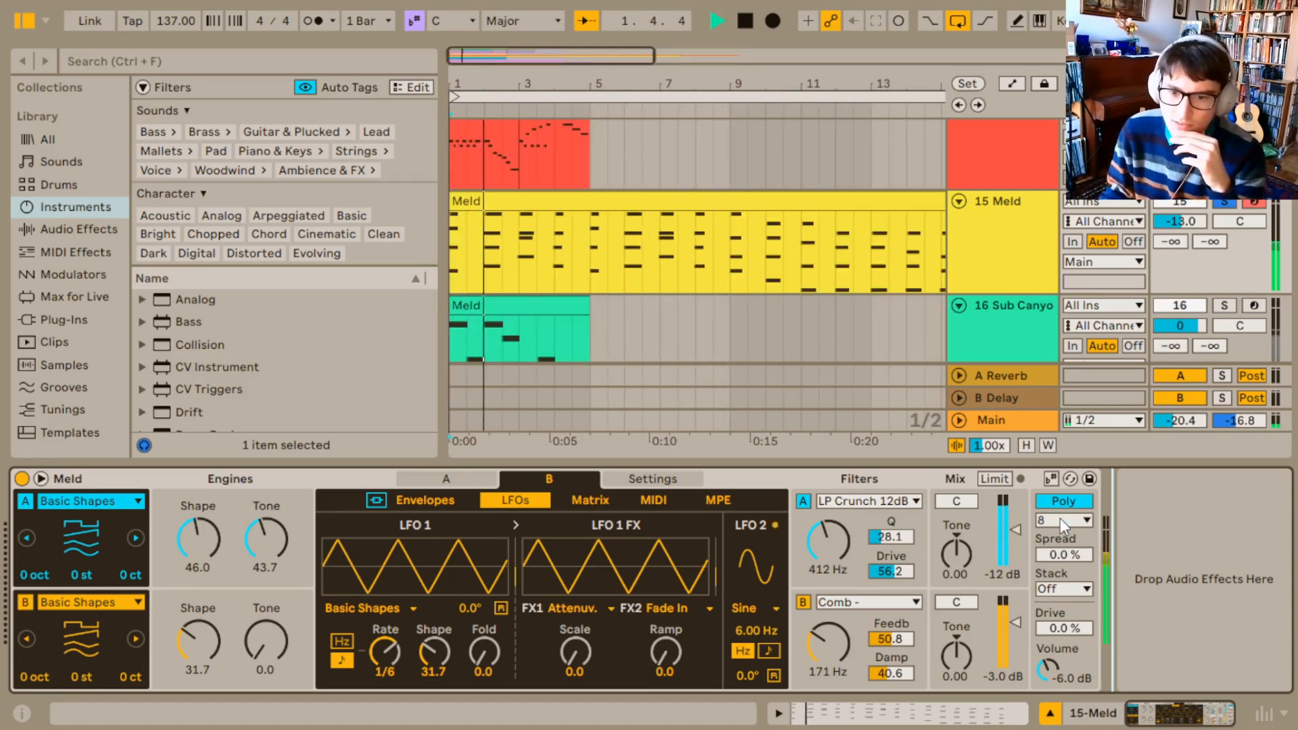
# Set Meld's polyphony to 12 voices with Spread at 73% and Stack at 3
pyautogui.click(1077, 641)
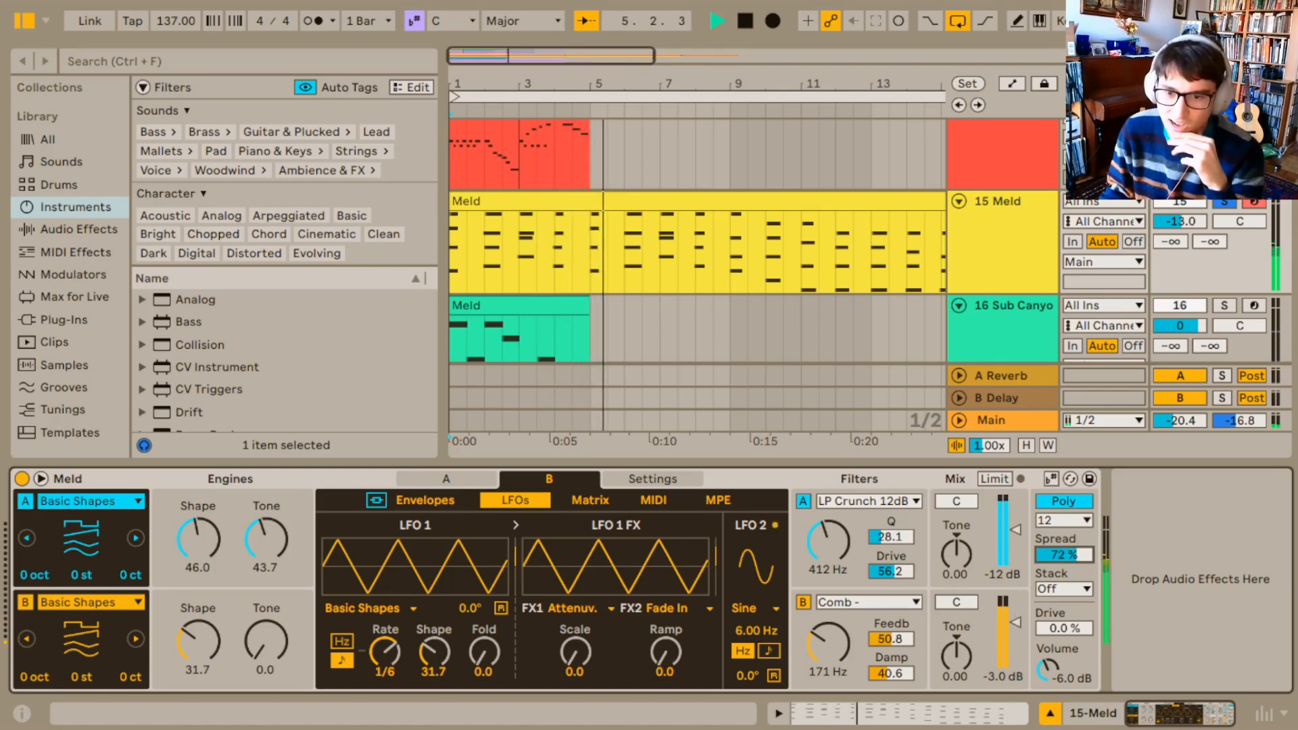
pyautogui.click(1079, 592)
pyautogui.click(1069, 623)
pyautogui.click(1064, 592)
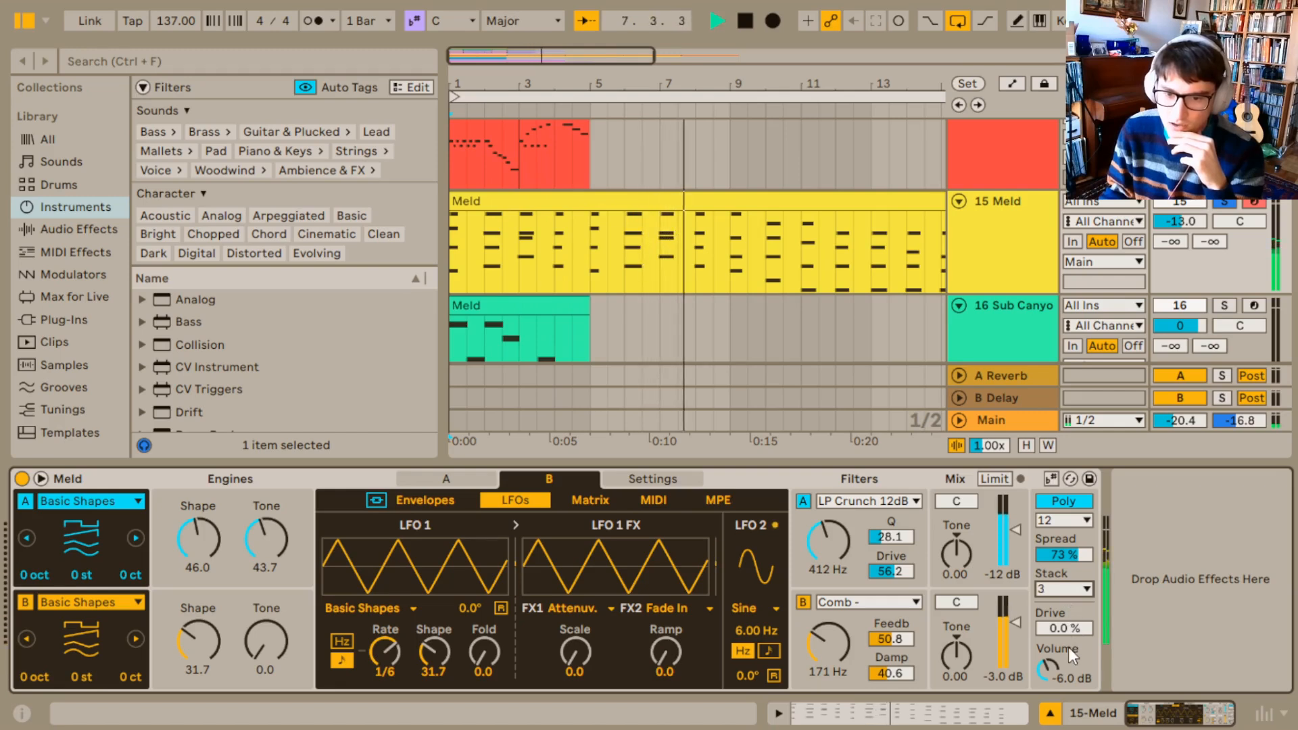
pyautogui.click(1067, 646)
# Turn the voice Stack off and set the Spread to 66%
pyautogui.moveTo(1069, 555); pyautogui.dragTo(1071, 501)
pyautogui.click(1070, 588)
pyautogui.click(1058, 609)
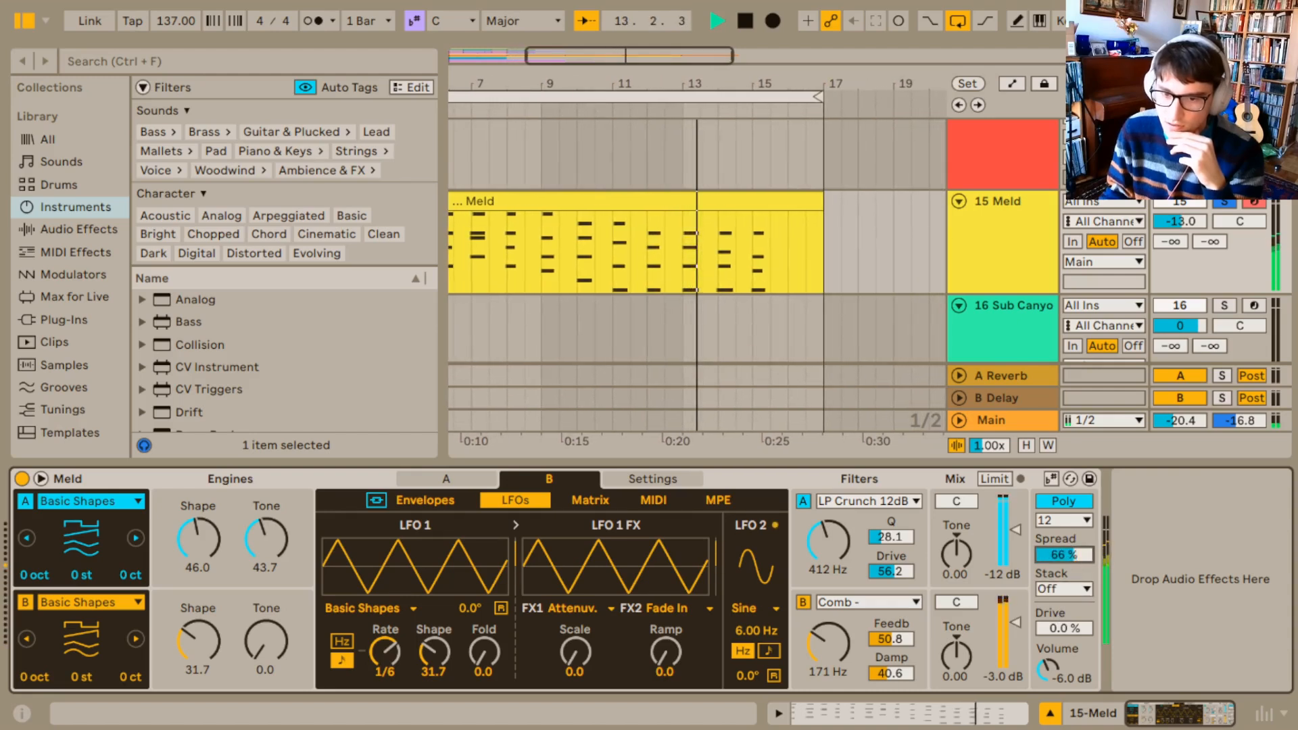
# Set the voice Spread to 25%, the Stack to 3 and the Drive to 20%
pyautogui.moveTo(1072, 559); pyautogui.dragTo(1072, 591)
pyautogui.click(1071, 589)
pyautogui.click(1069, 623)
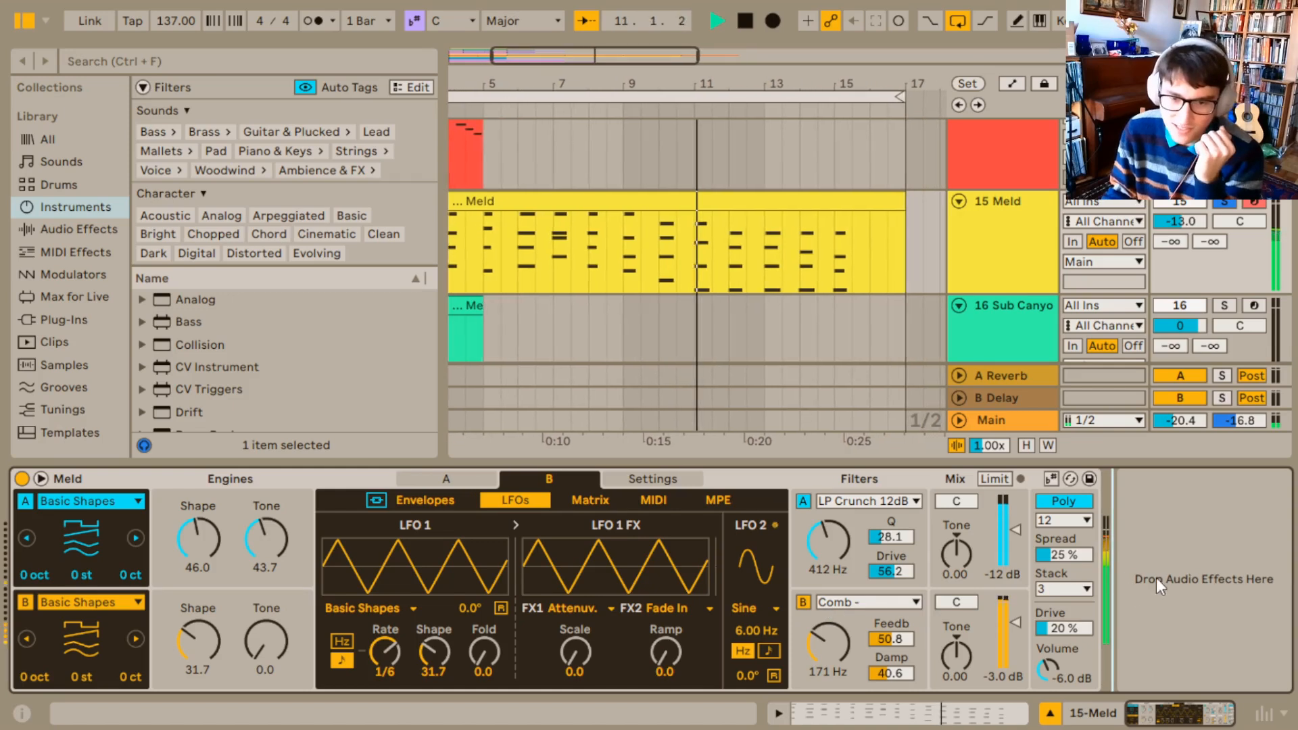
# Show the audio effects in the browser and look through the device list
pyautogui.click(71, 231)
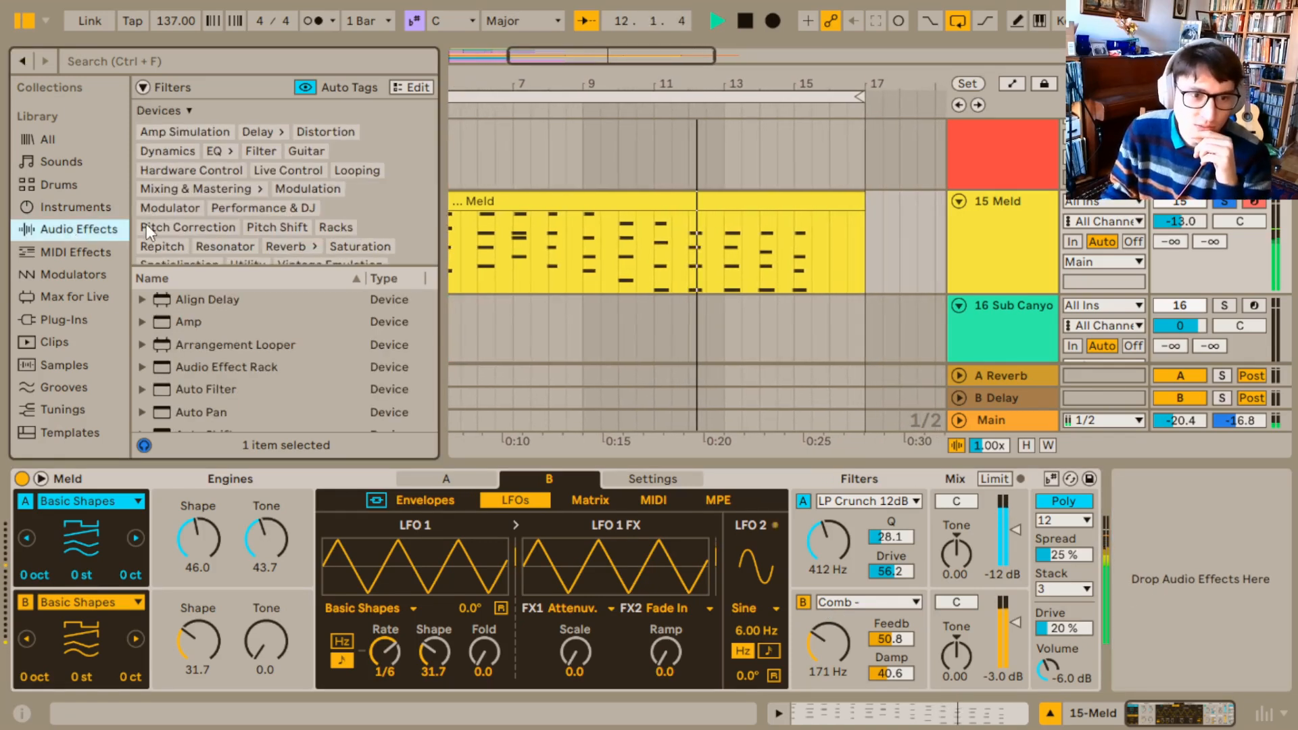
pyautogui.scroll(-1, 213, 319)
pyautogui.scroll(-1, 214, 319)
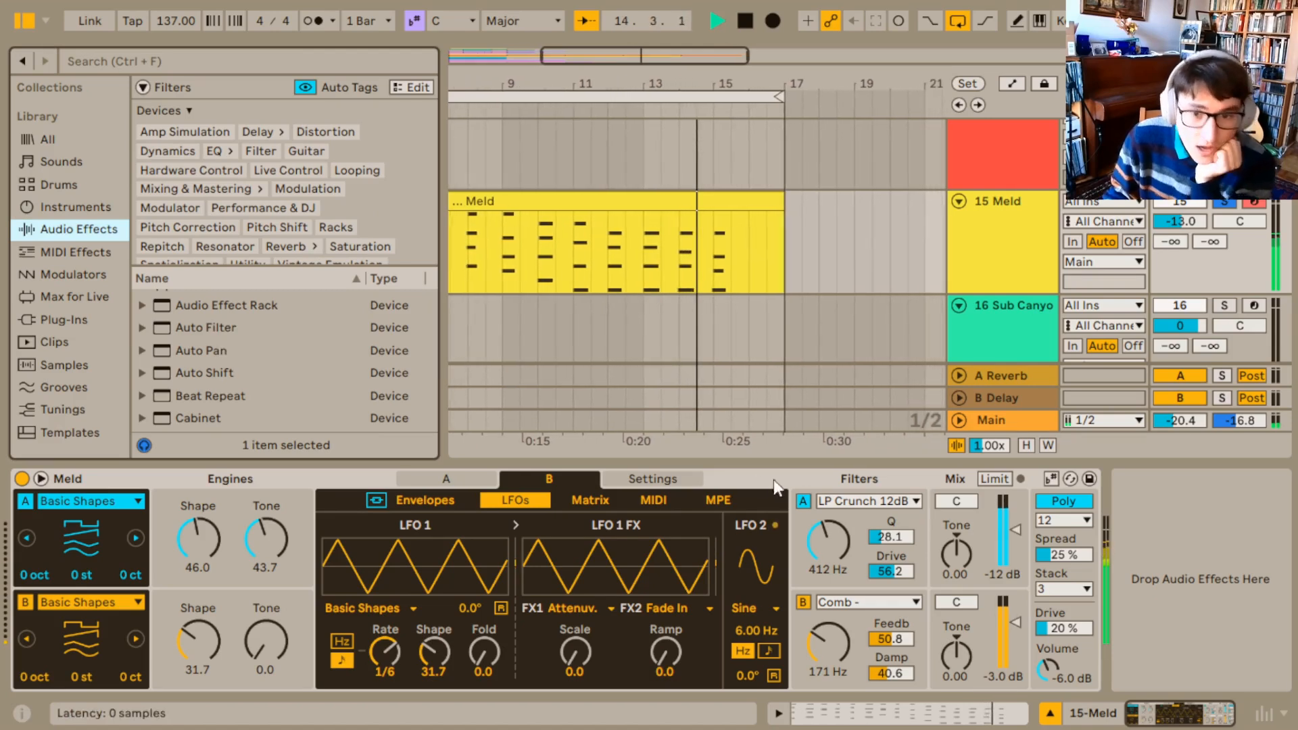
# Modulate engine A's Pan by routing LFO 1 FX to it at 23
pyautogui.click(954, 505)
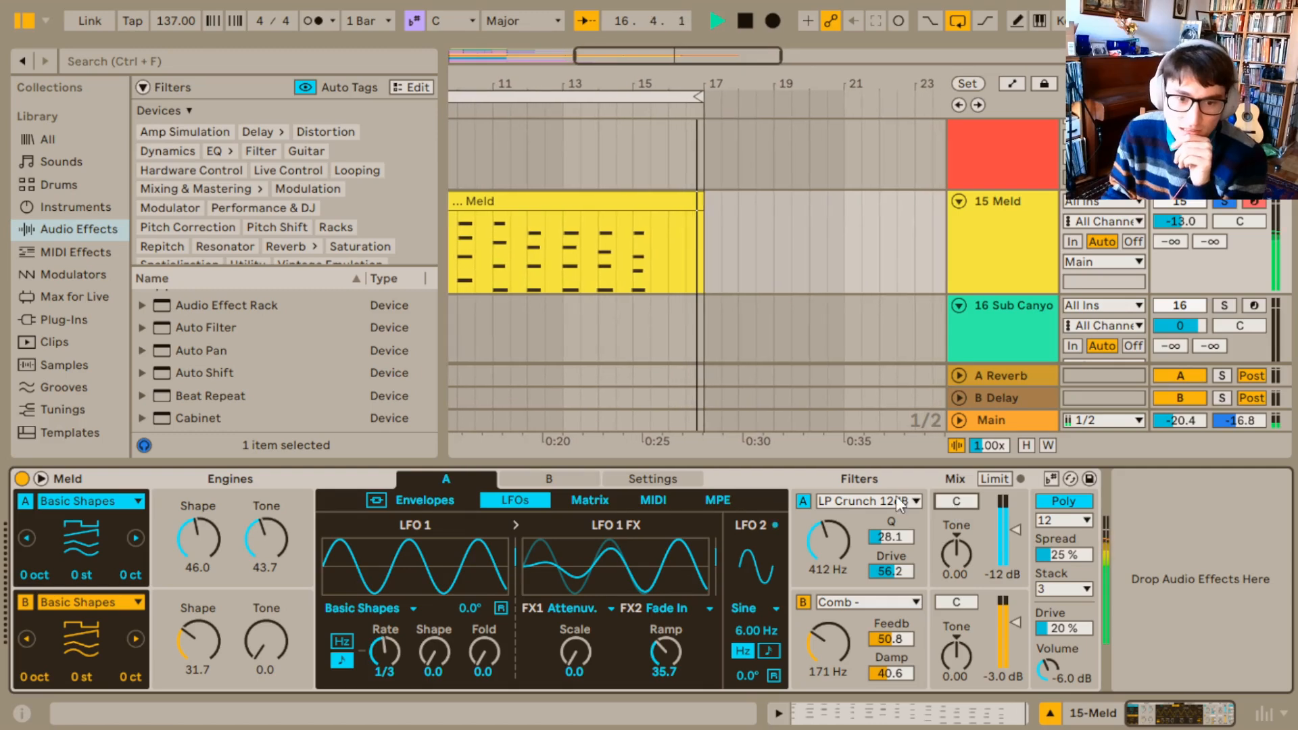
pyautogui.click(602, 498)
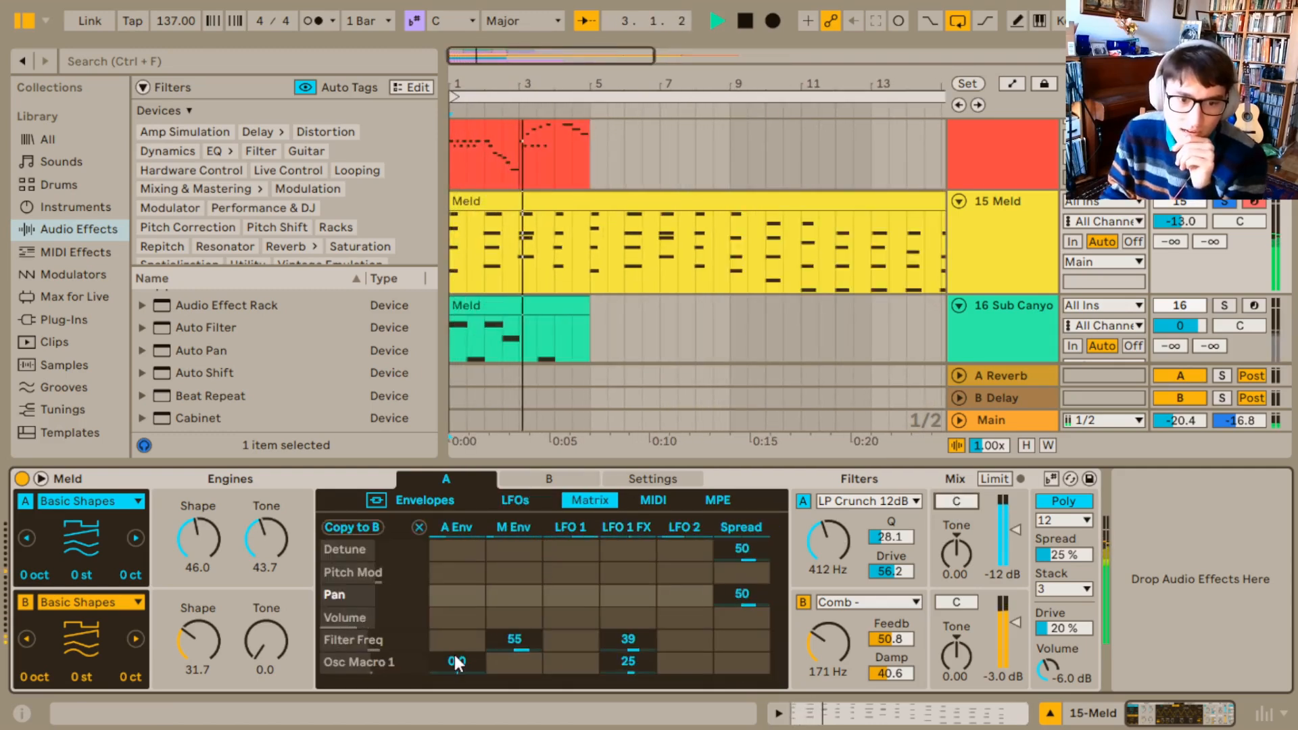
pyautogui.click(611, 593)
pyautogui.moveTo(638, 593); pyautogui.dragTo(638, 578)
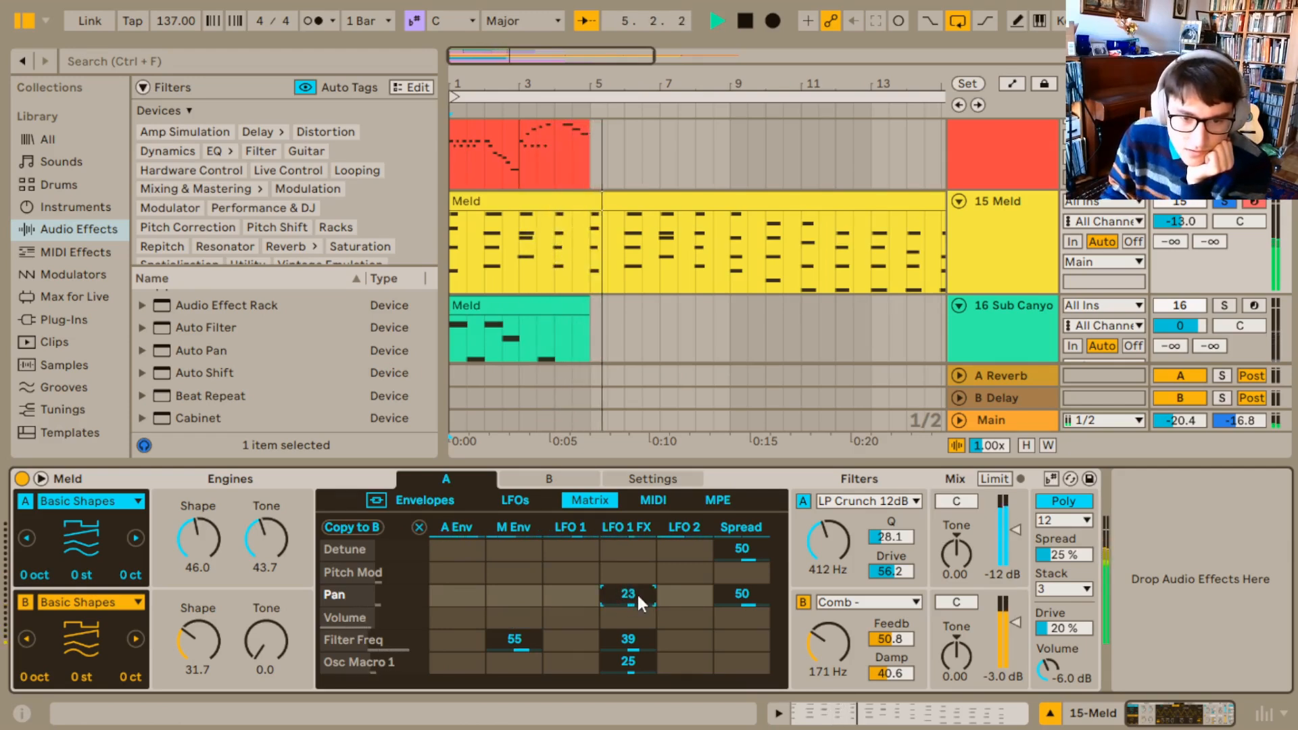
# Expand engine B's modulation matrix and route engine A's LFO 1 to engine B's Pan at -28
pyautogui.click(548, 478)
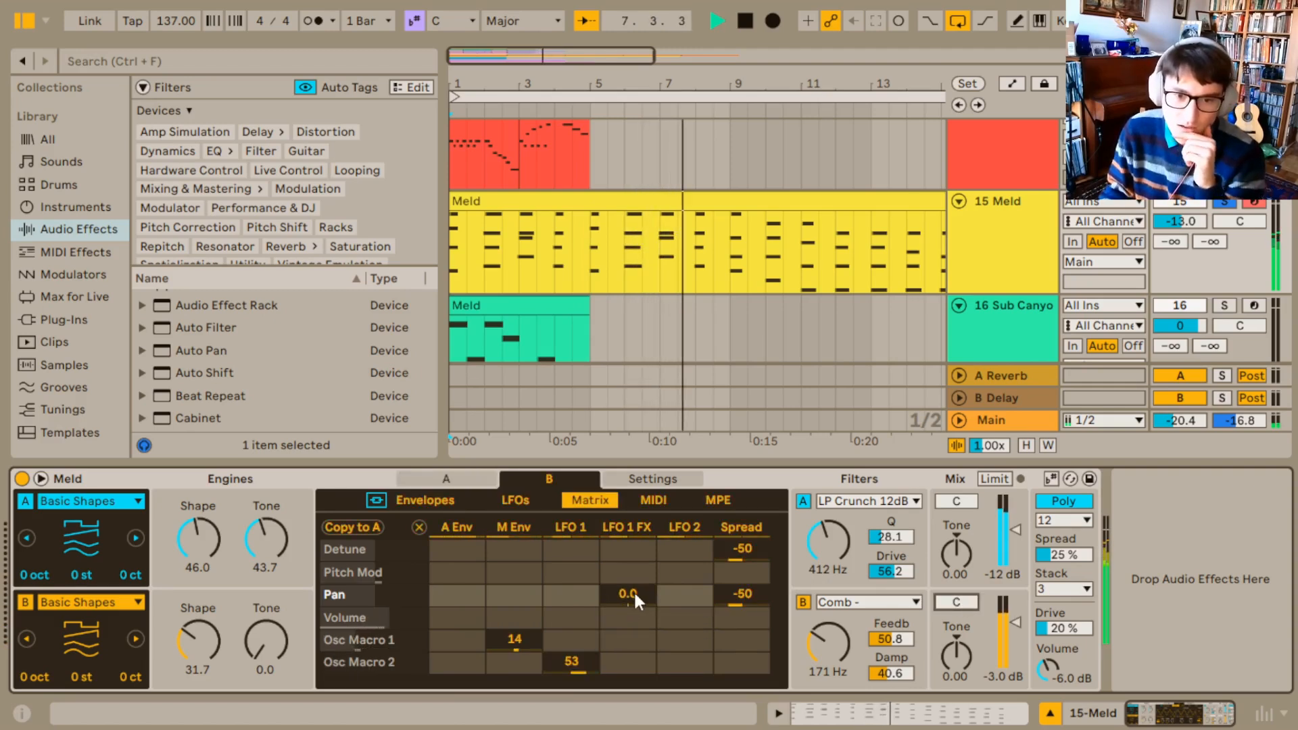
pyautogui.click(40, 478)
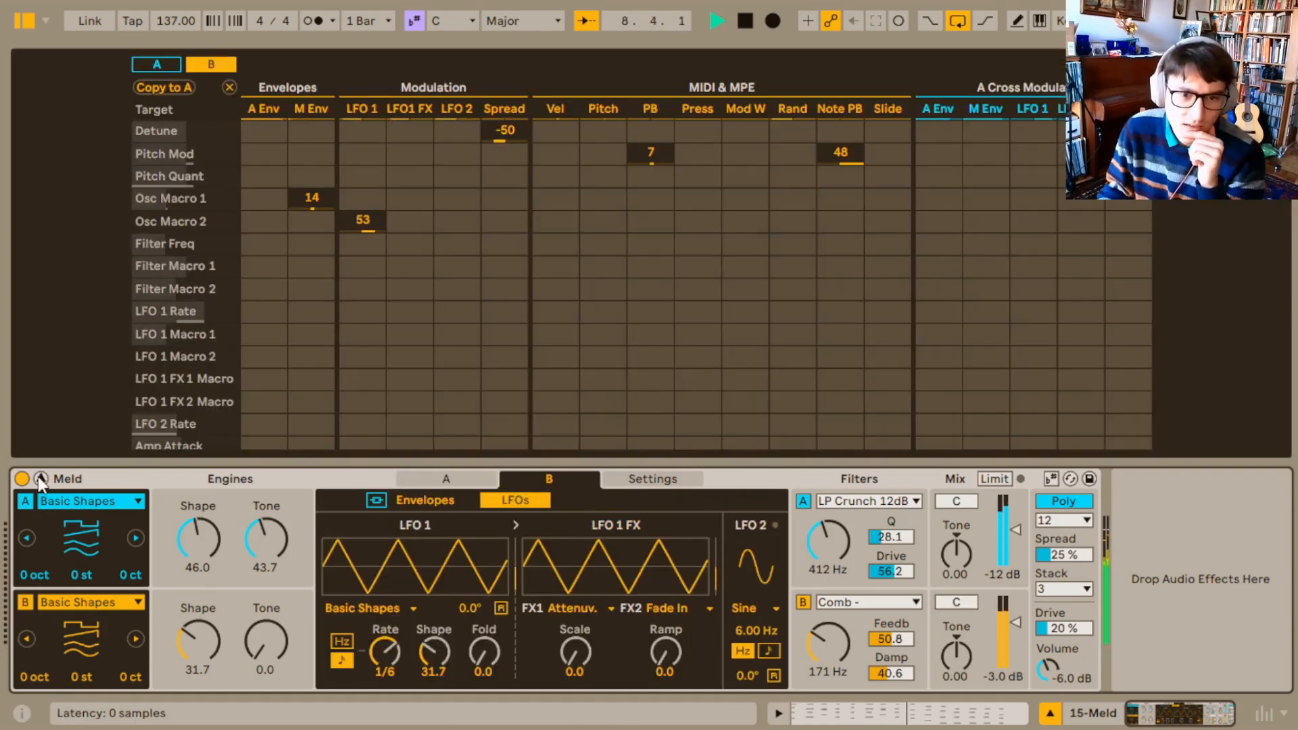
pyautogui.click(955, 604)
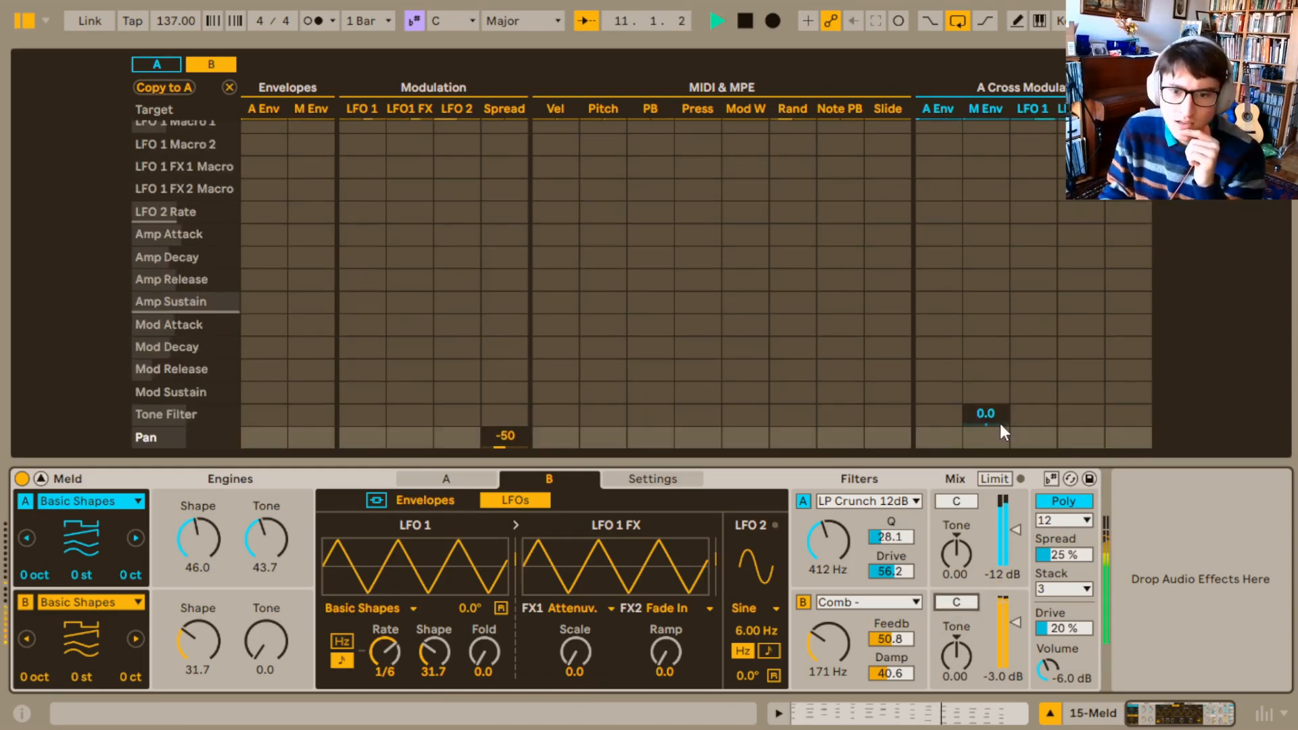
pyautogui.moveTo(1027, 438); pyautogui.dragTo(1027, 452)
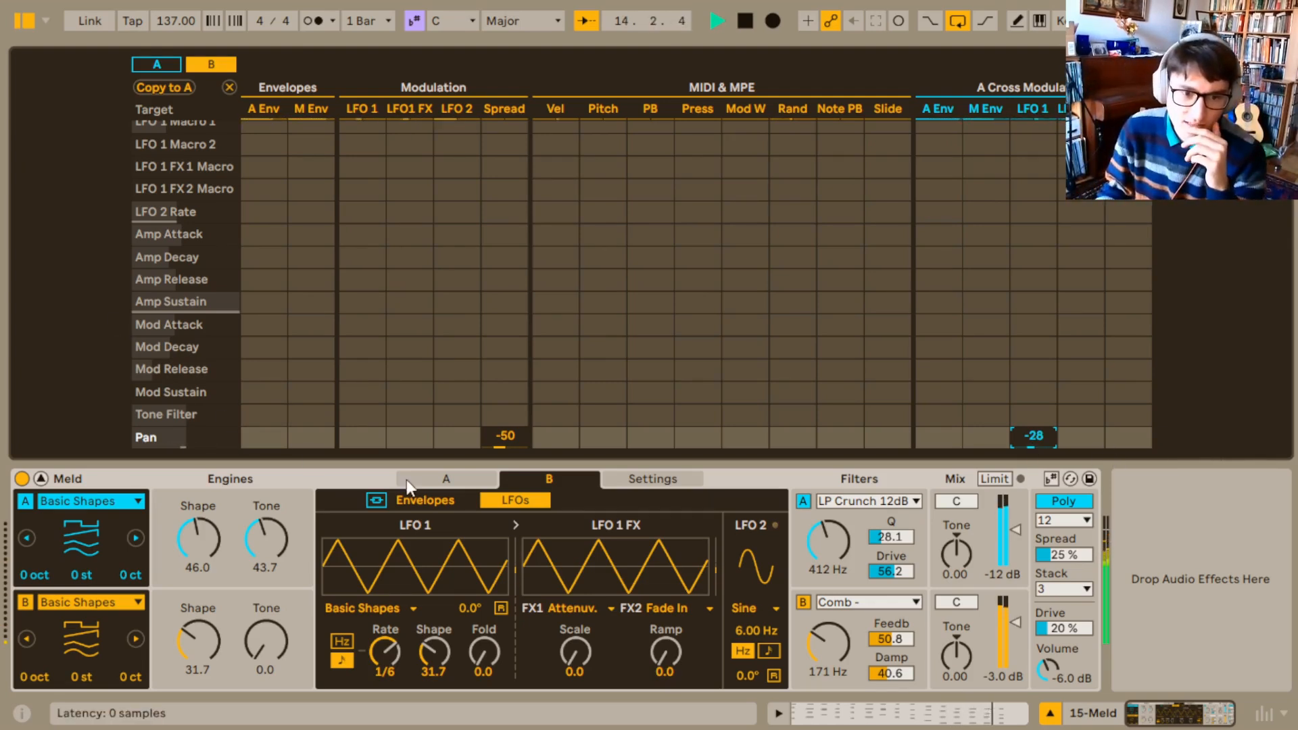
# Check engine A's Pan modulation and set the amount of engine A's LFO 1 on engine B's Pan to -23
pyautogui.click(432, 479)
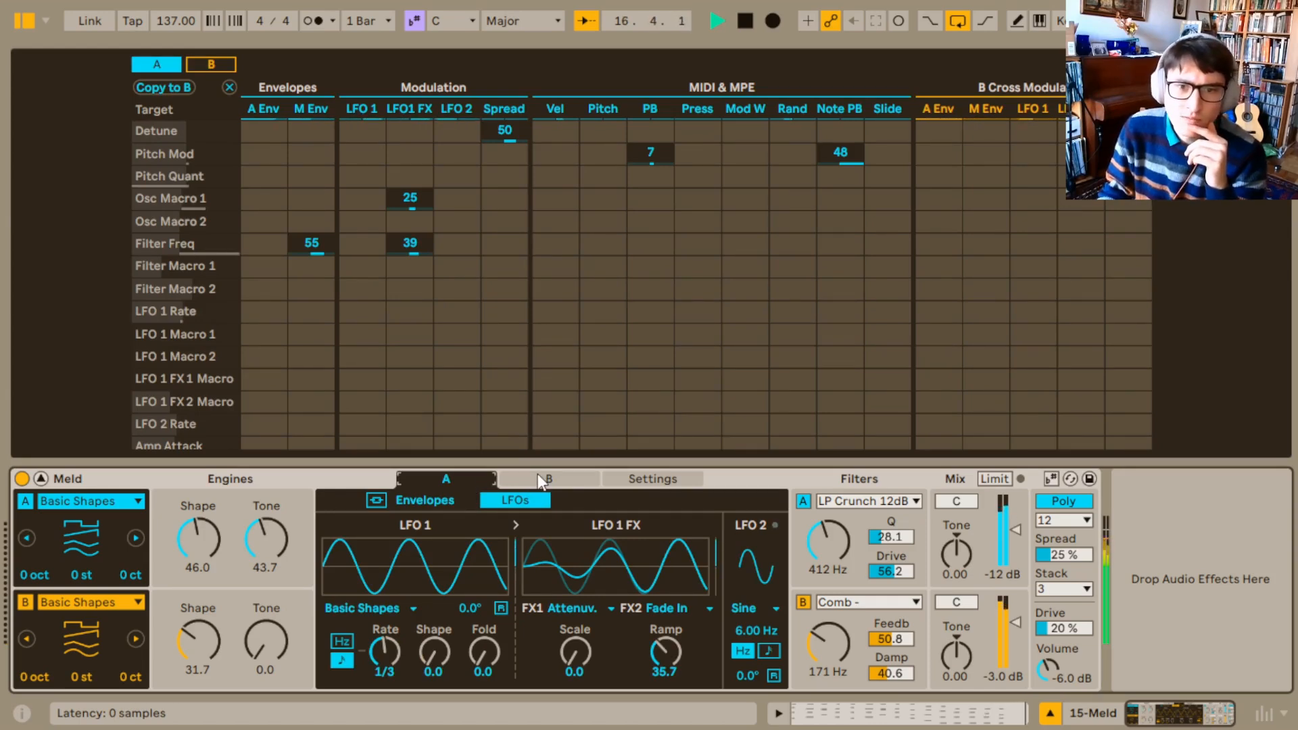
pyautogui.scroll(-5, 452, 310)
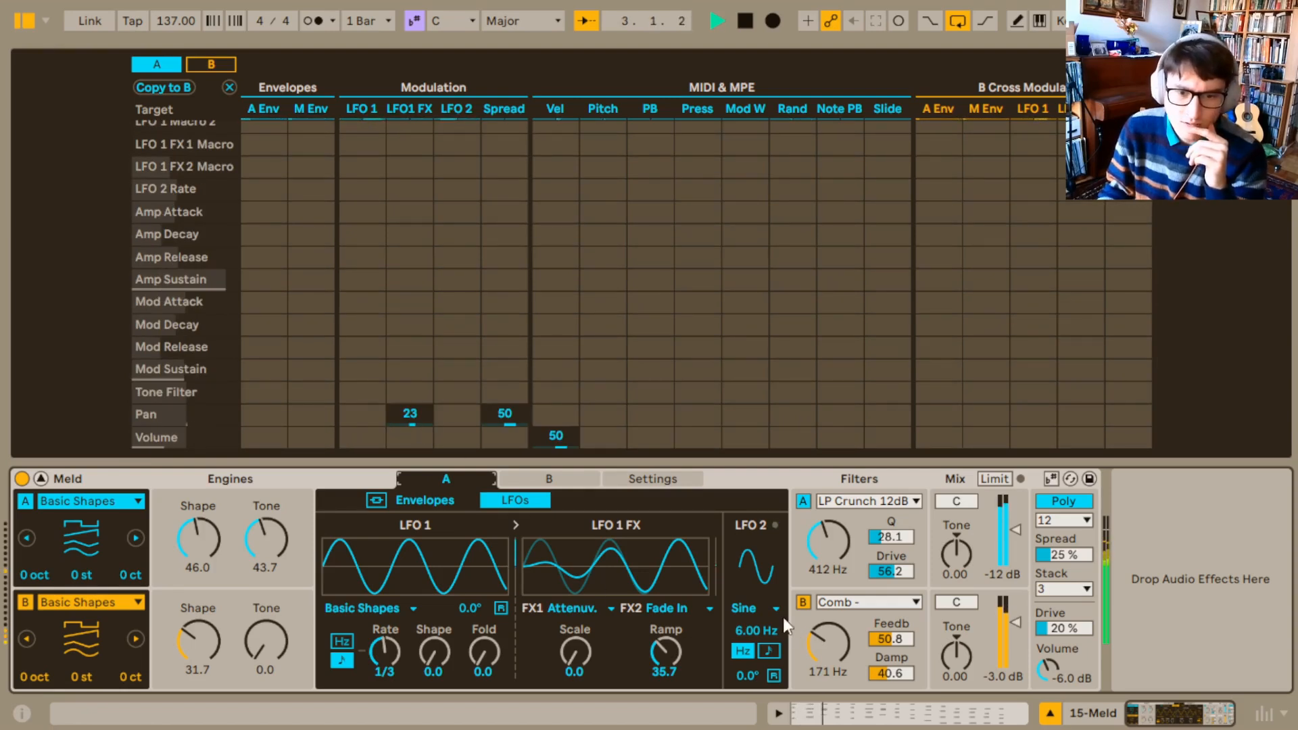
pyautogui.click(523, 479)
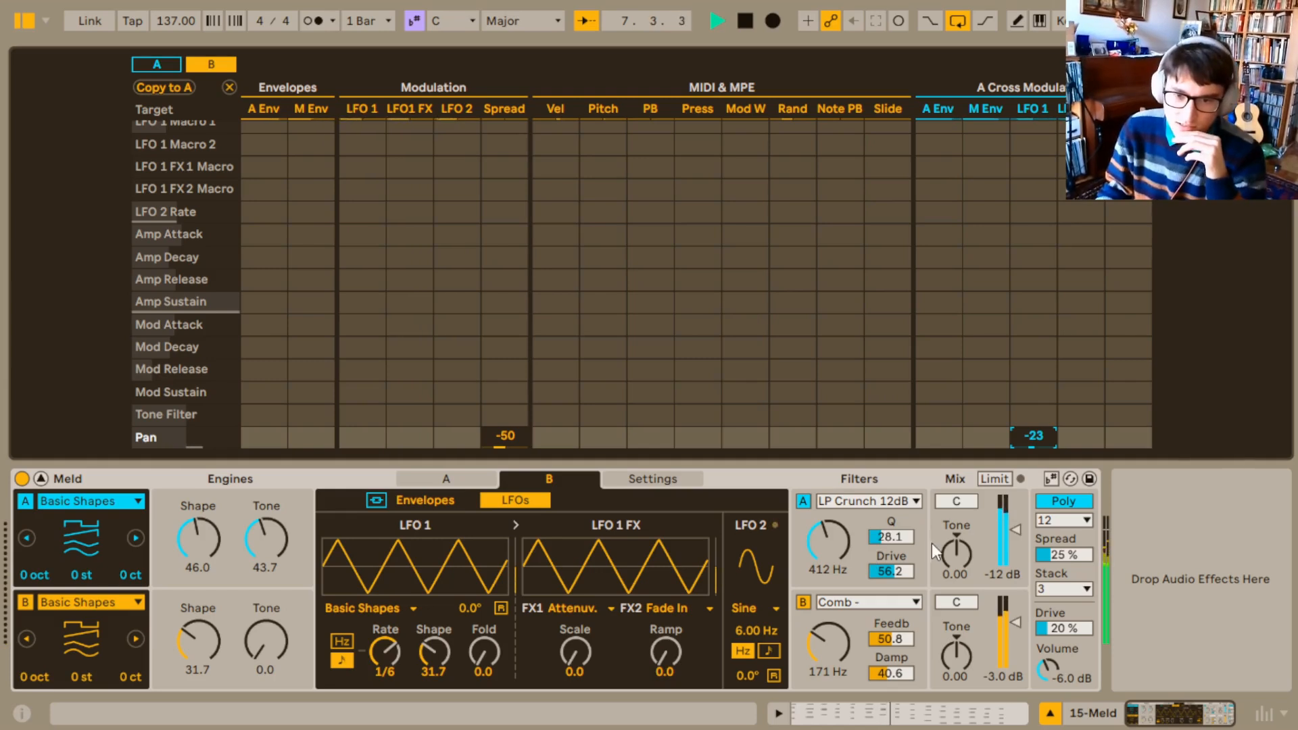
pyautogui.click(1046, 555)
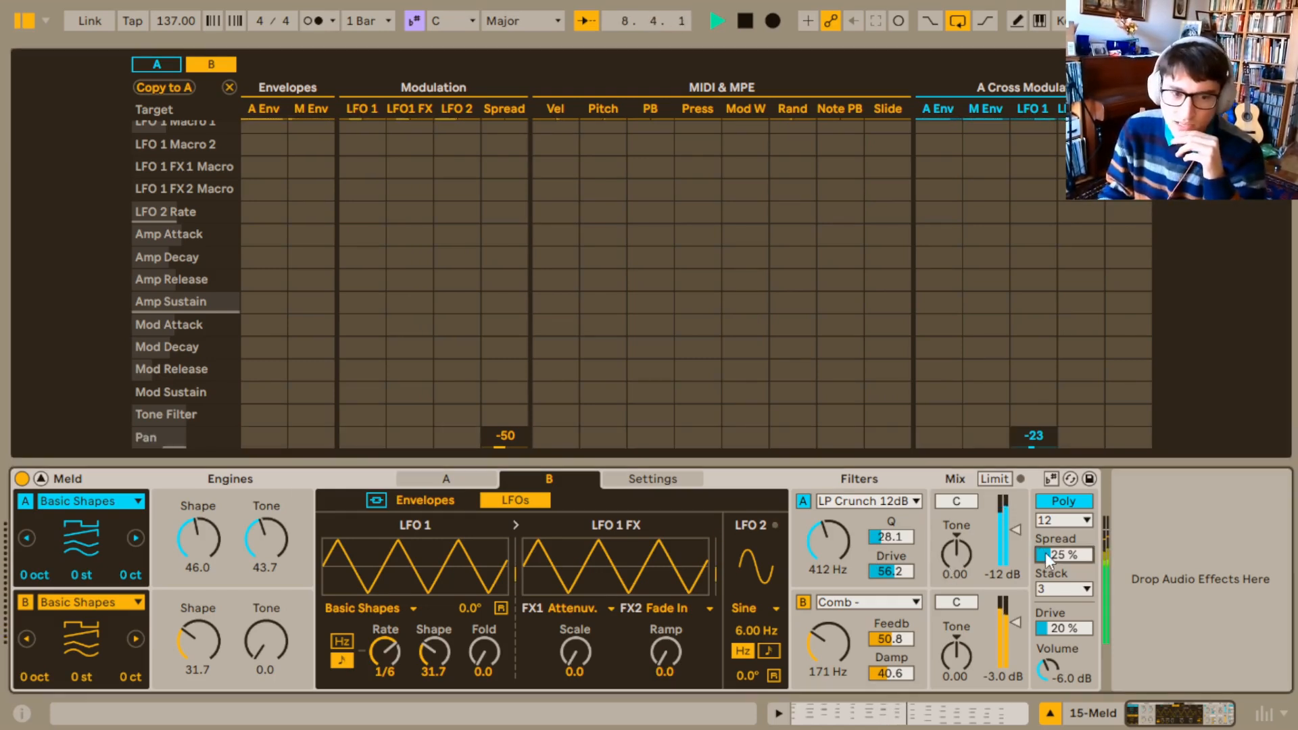
# Keep engine B's detune at 0 ct and modulate its Detune with LFO 2 at 14
pyautogui.click(125, 676)
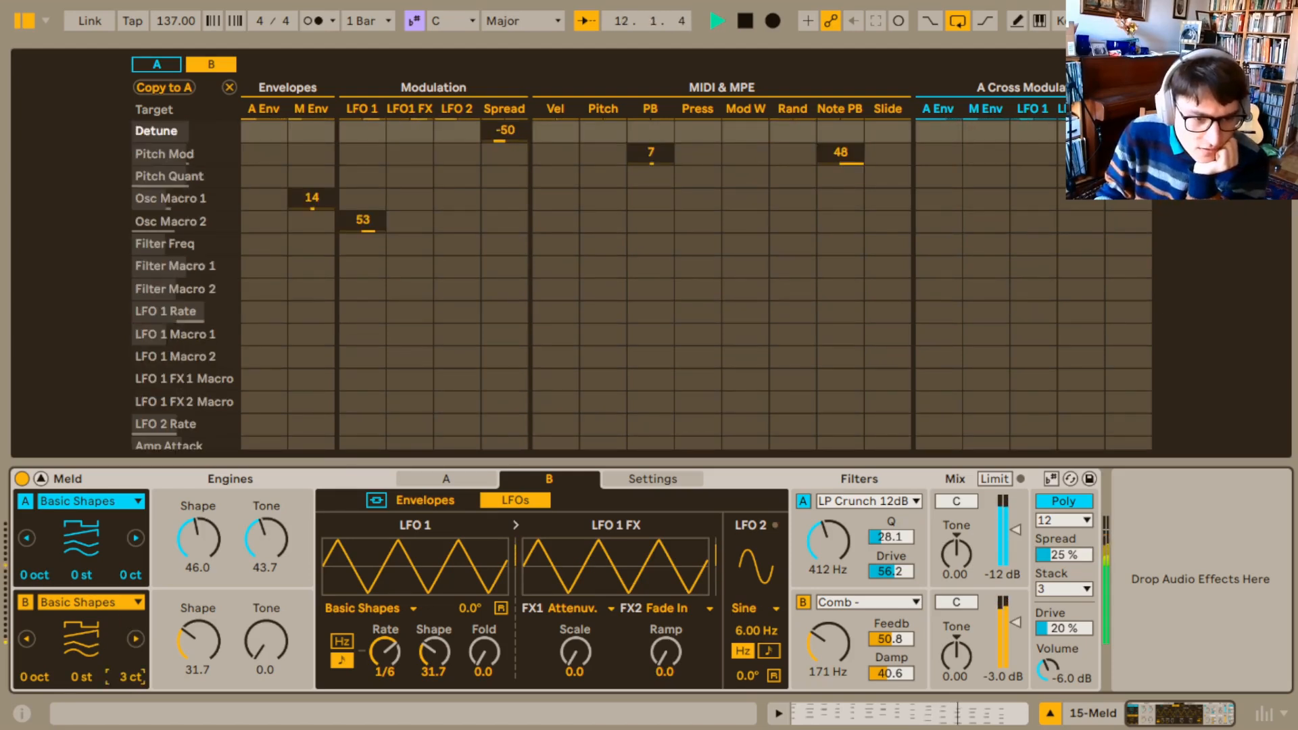
pyautogui.doubleClick(127, 676)
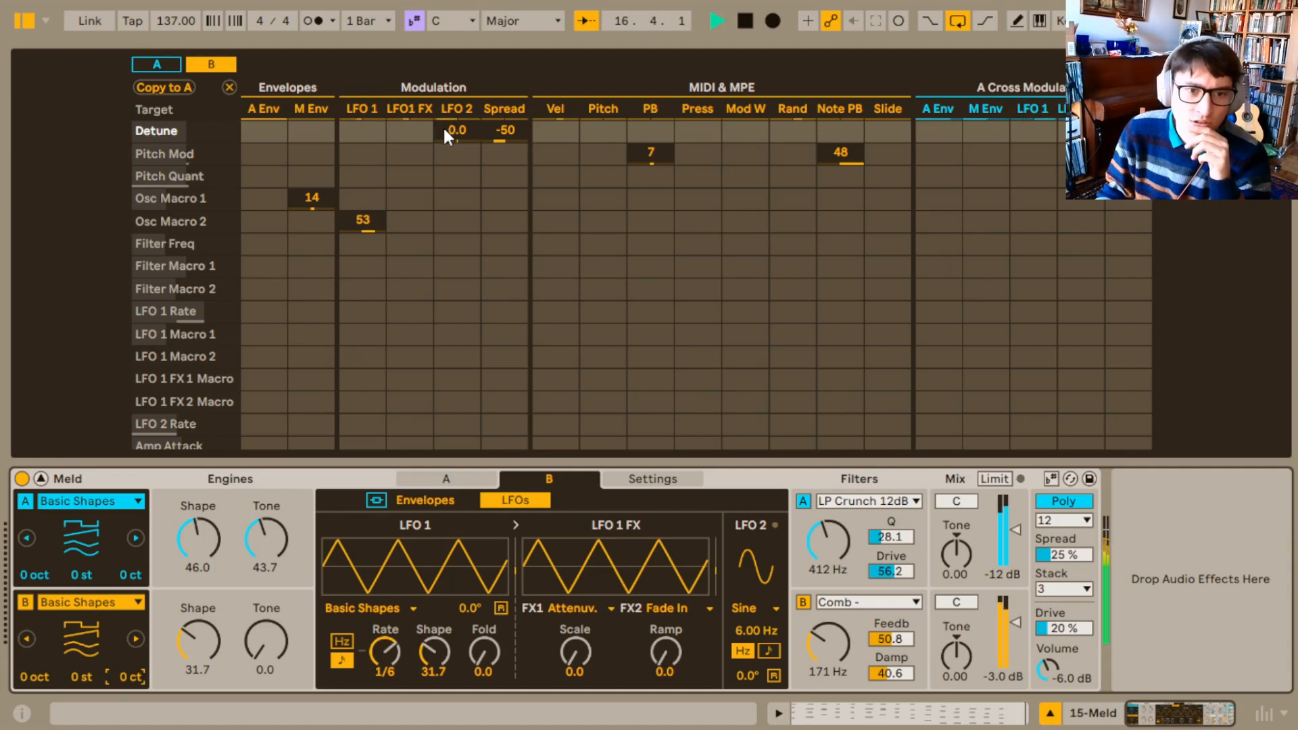
pyautogui.moveTo(443, 125); pyautogui.dragTo(444, 115)
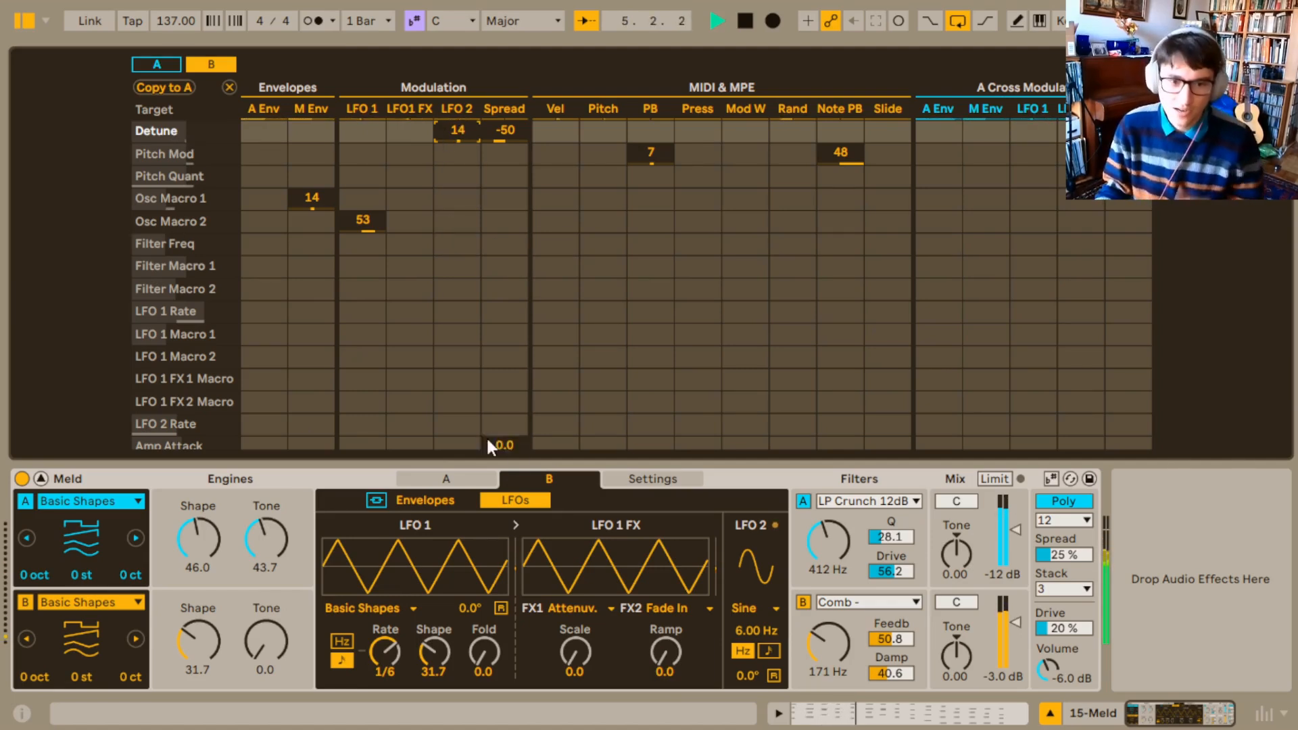
# Modulate engine A's Detune by routing LFO 1 FX to it at -7.8
pyautogui.click(431, 480)
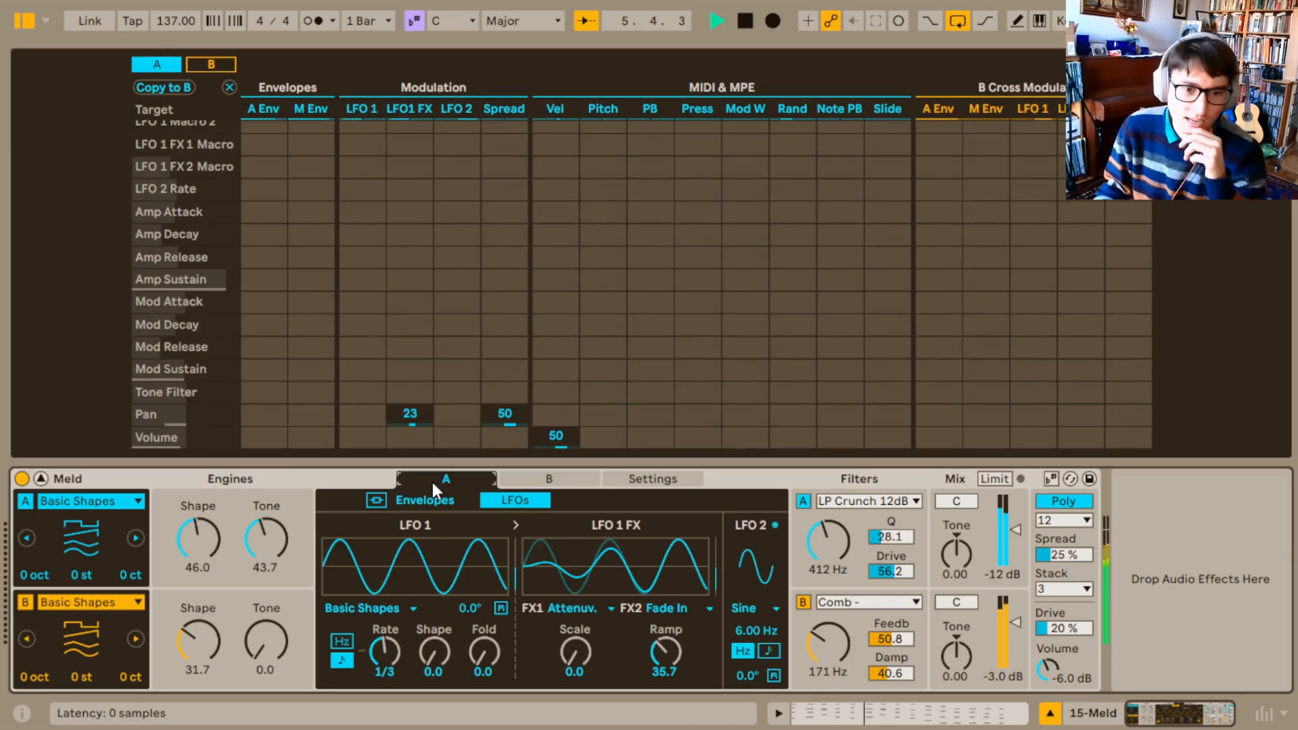
pyautogui.click(140, 576)
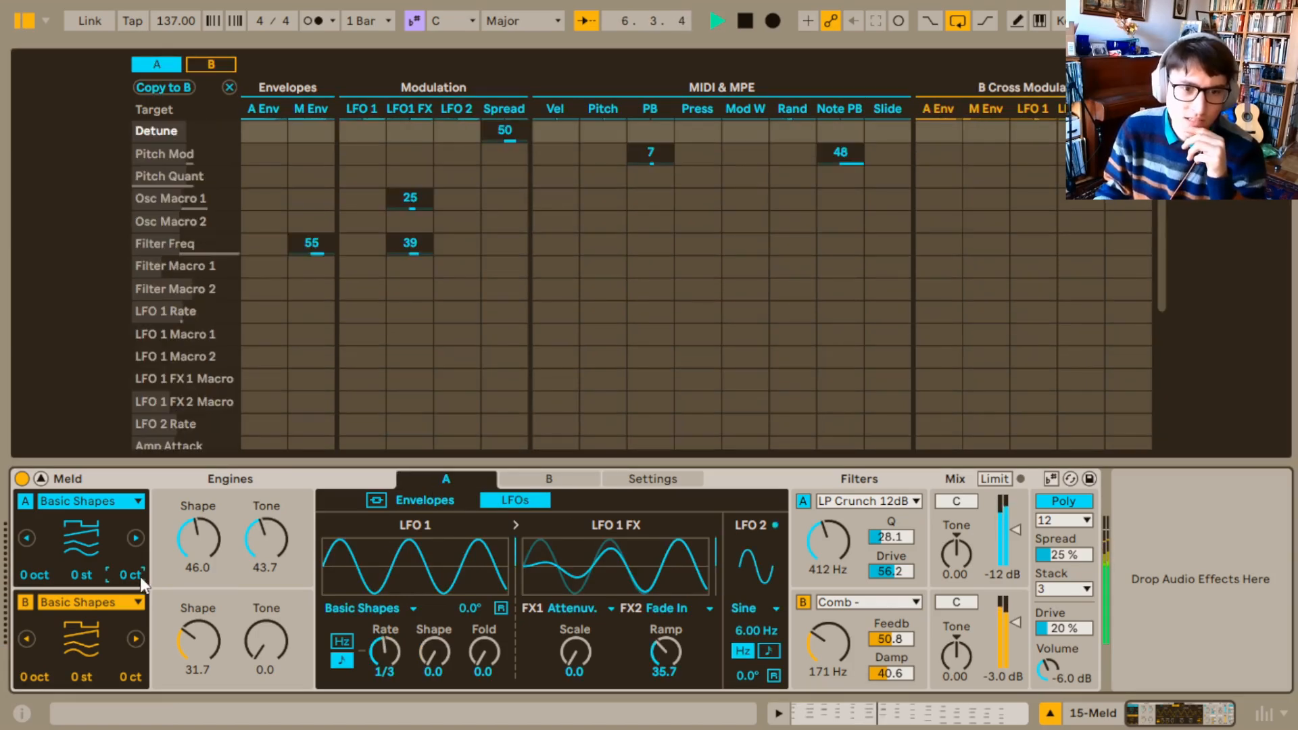
pyautogui.click(400, 131)
pyautogui.moveTo(400, 131)
pyautogui.mouseDown()
pyautogui.moveTo(400, 143)
pyautogui.moveTo(402, 131)
pyautogui.mouseUp()
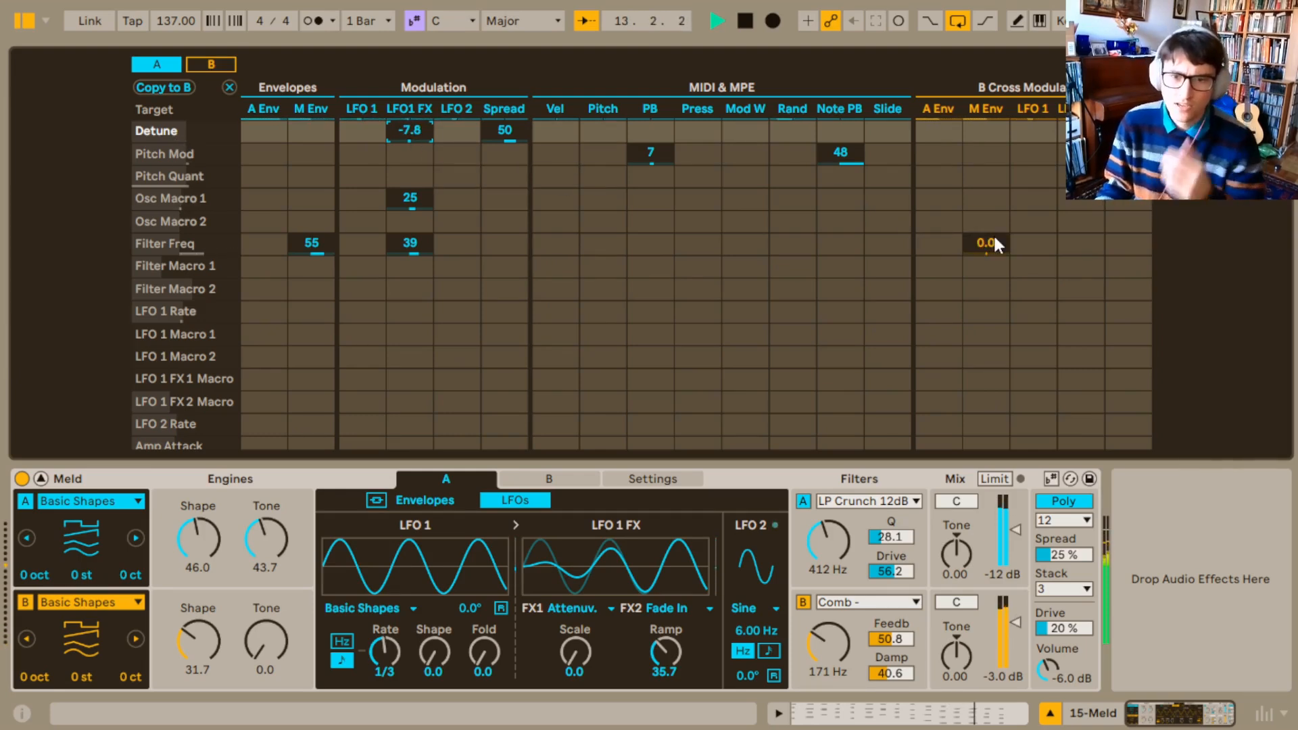
# Collapse the expanded matrix and add Chorus-Ensemble after Meld with Rate at 1.74 Hz and Amount at 59%
pyautogui.click(1167, 582)
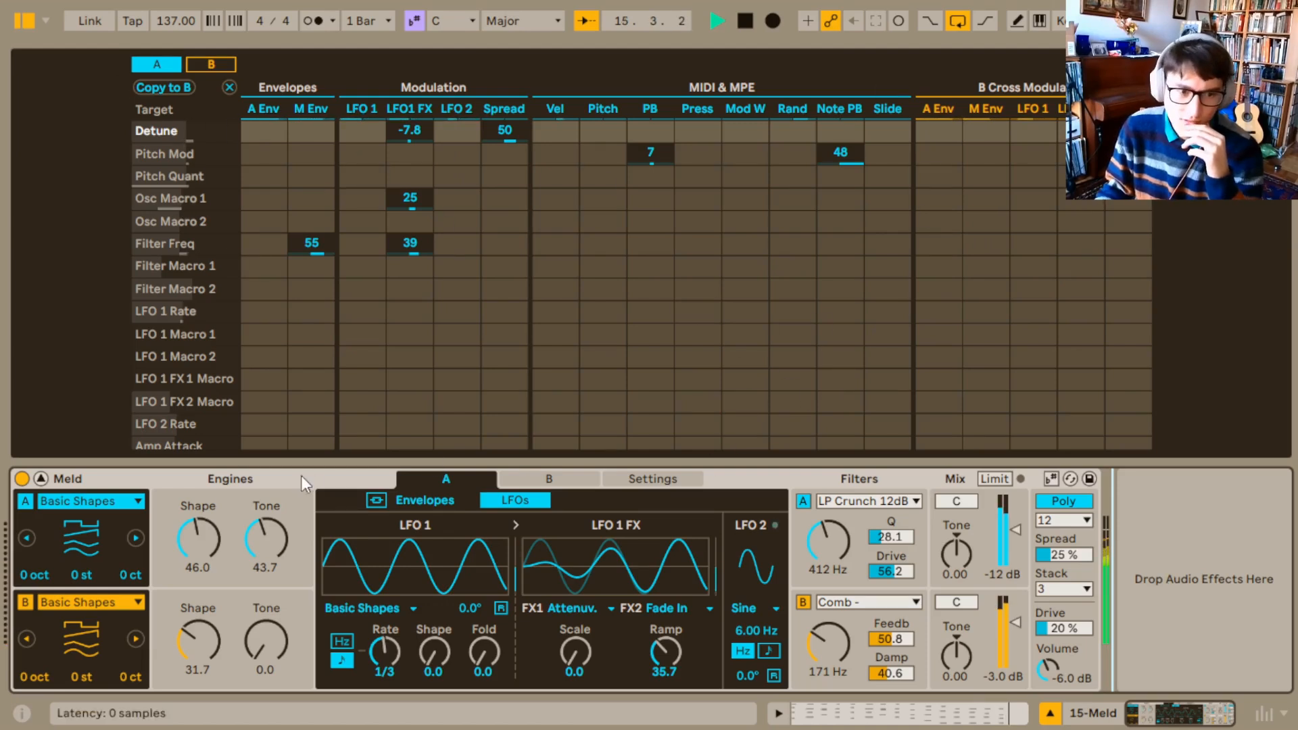
pyautogui.click(42, 479)
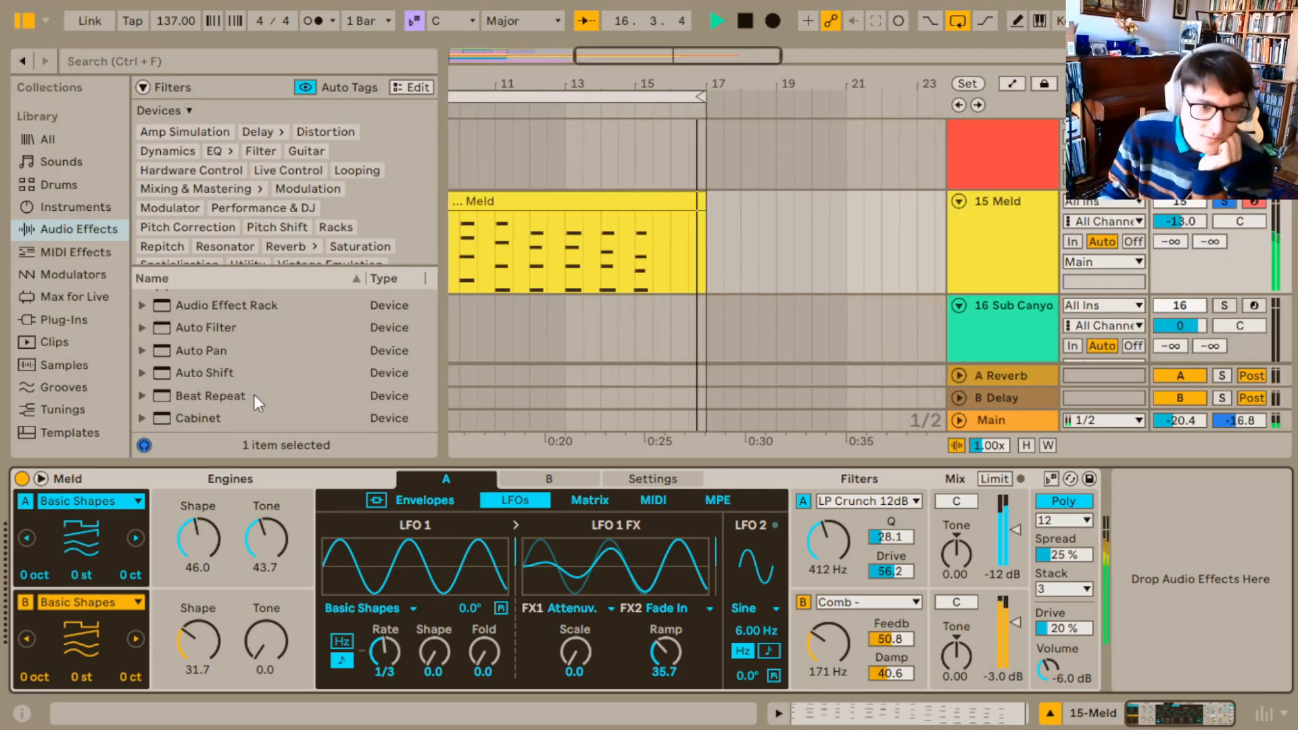
pyautogui.scroll(-4, 253, 368)
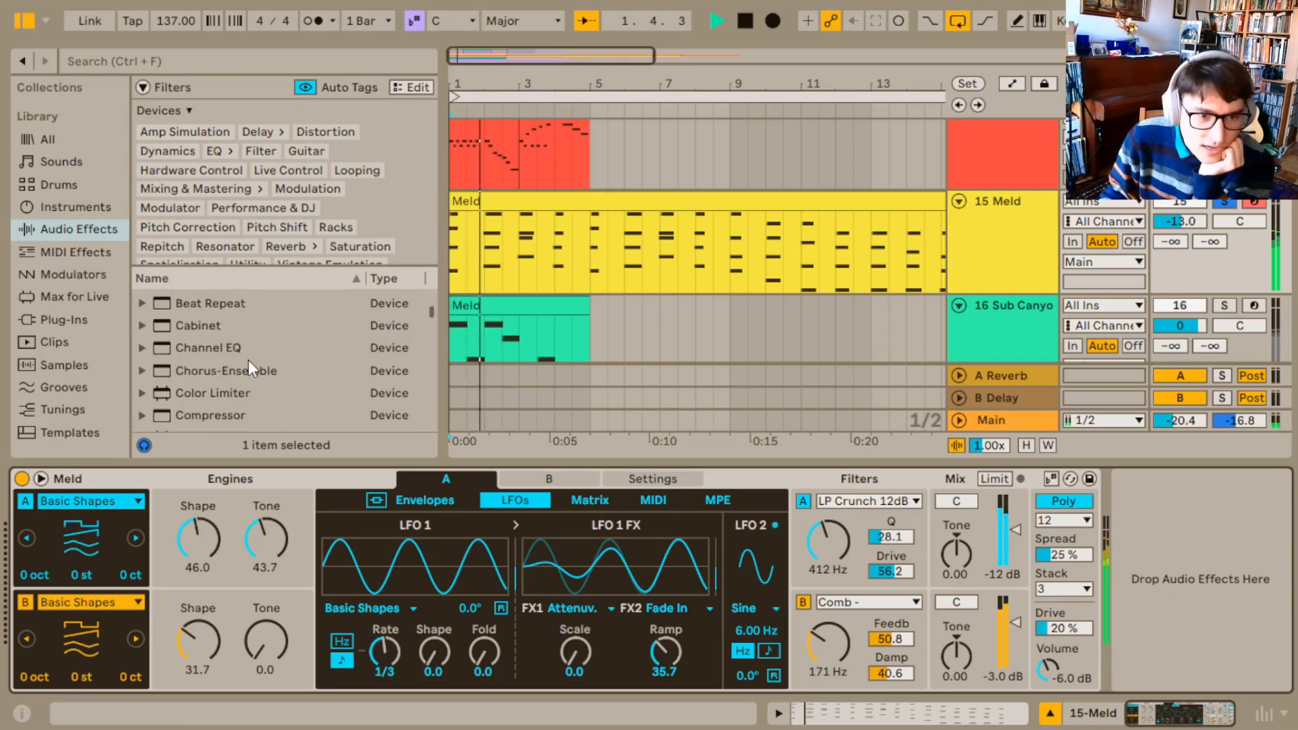
pyautogui.click(247, 371)
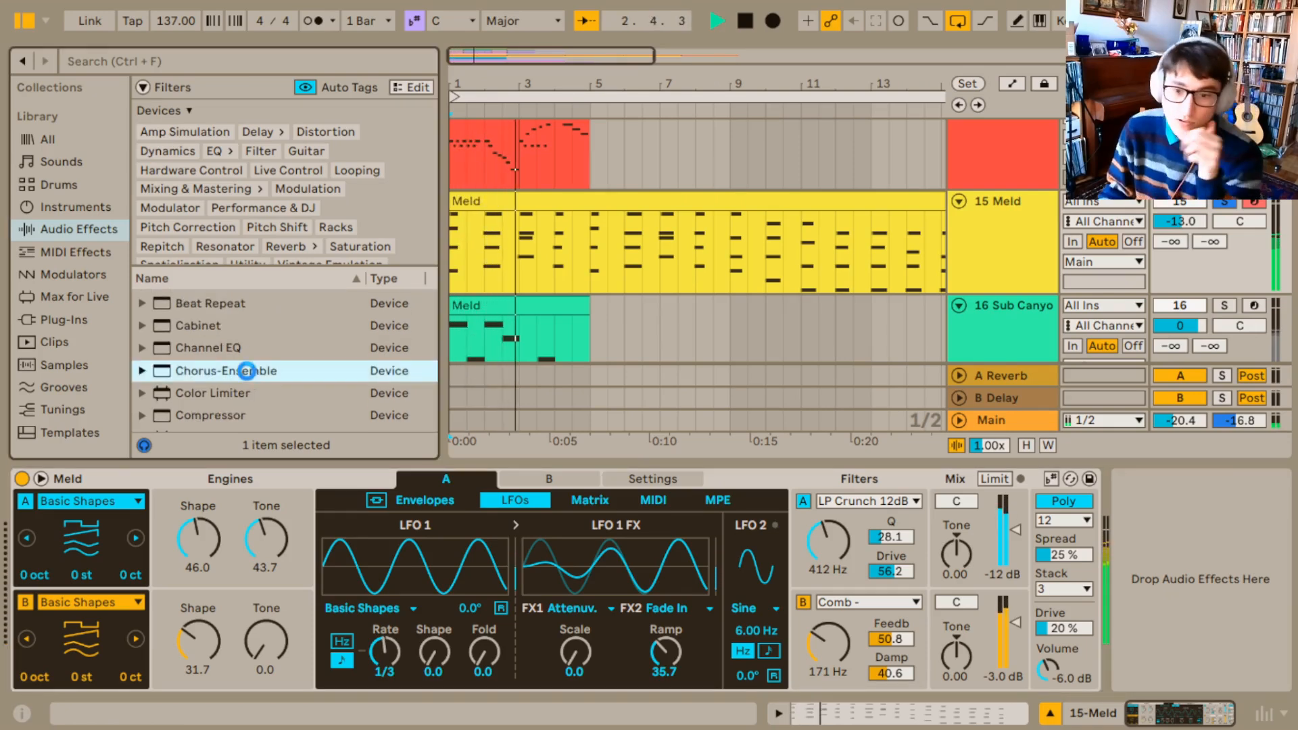
pyautogui.doubleClick(246, 371)
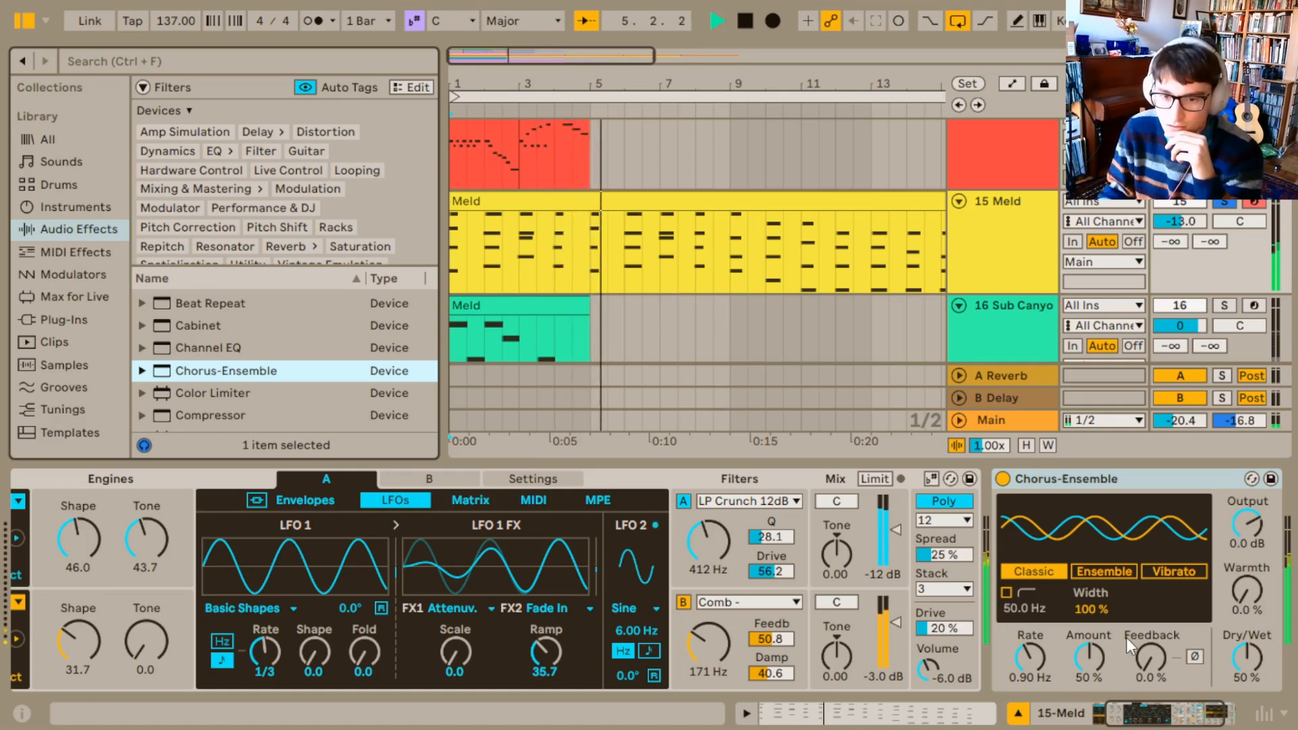
pyautogui.moveTo(1029, 655); pyautogui.dragTo(1088, 649)
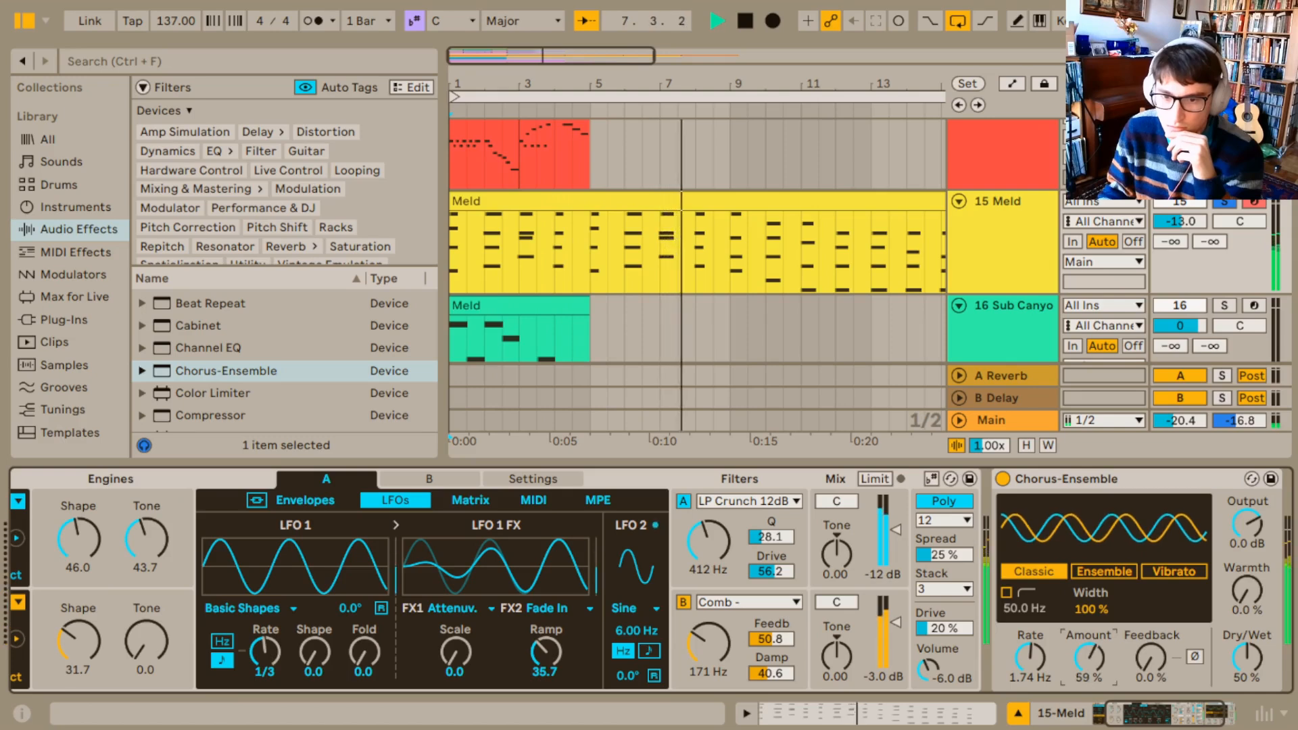
# Compare the pad with and without Chorus-Ensemble by repeatedly bypassing and re-enabling the effect
pyautogui.click(999, 479)
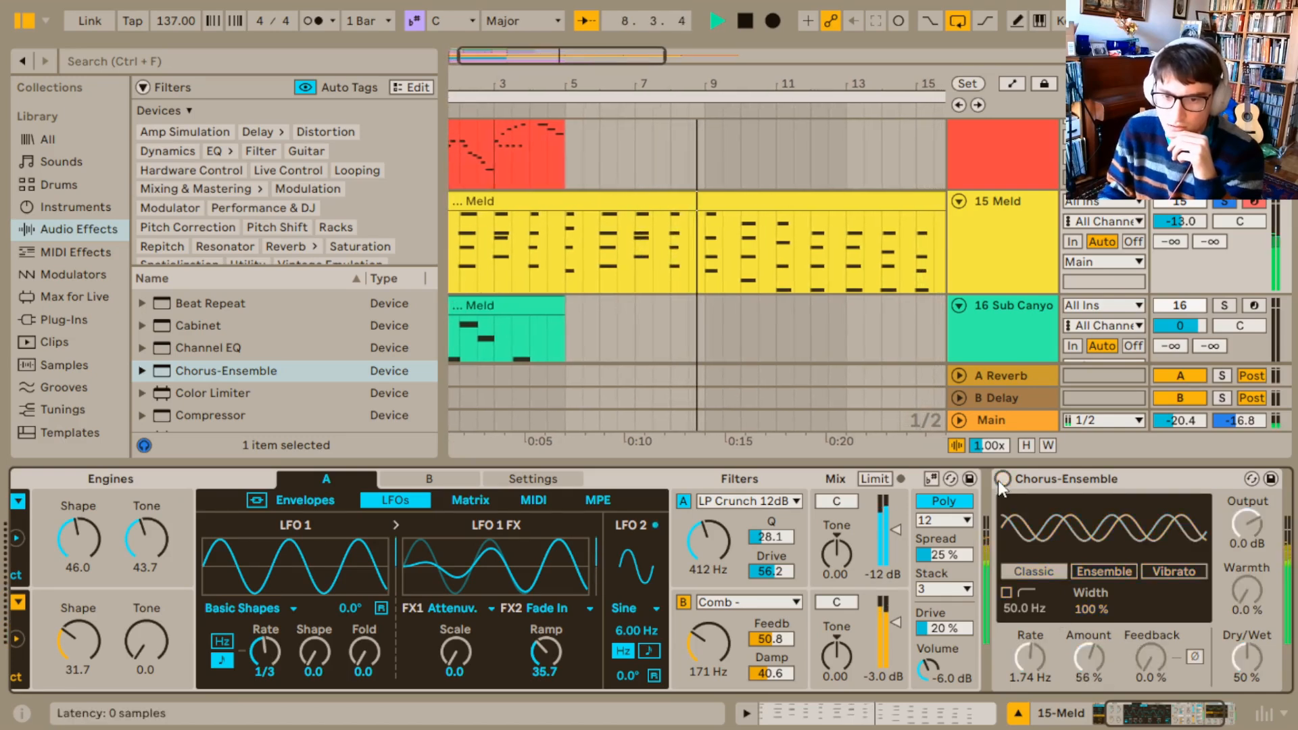
pyautogui.click(999, 478)
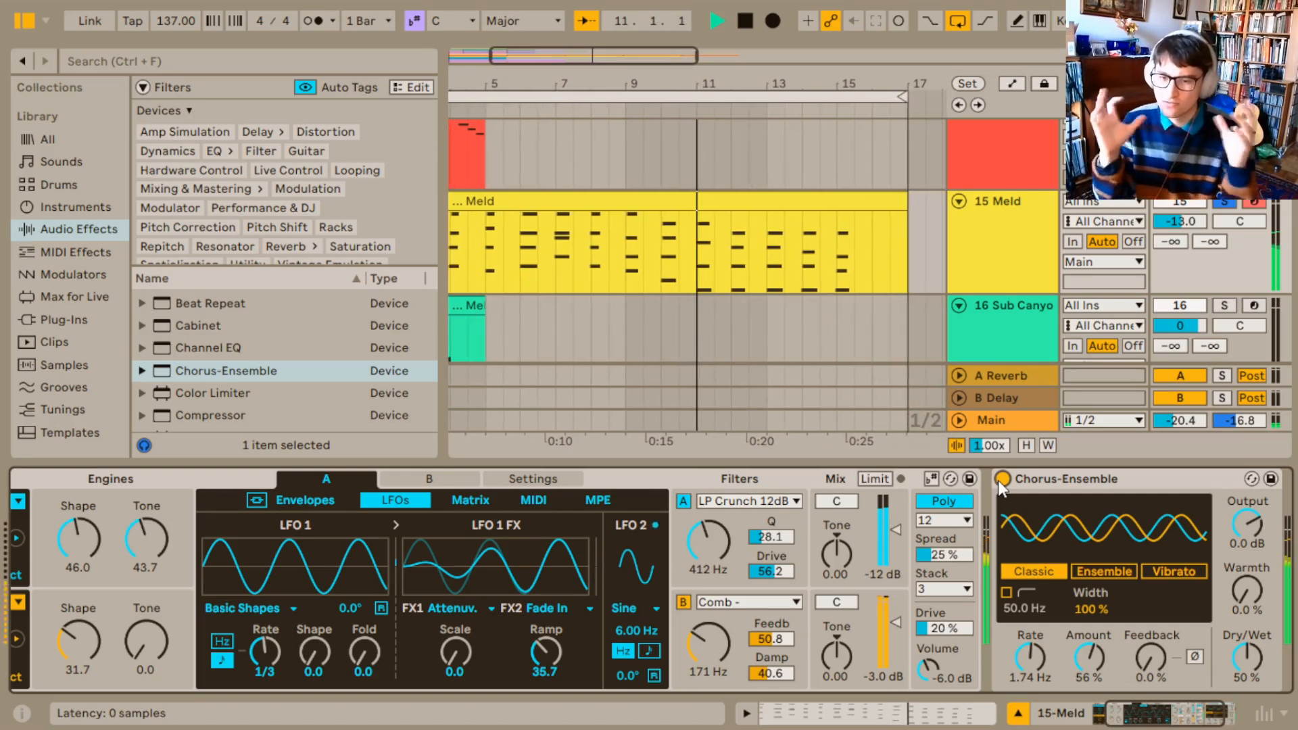
pyautogui.click(1000, 479)
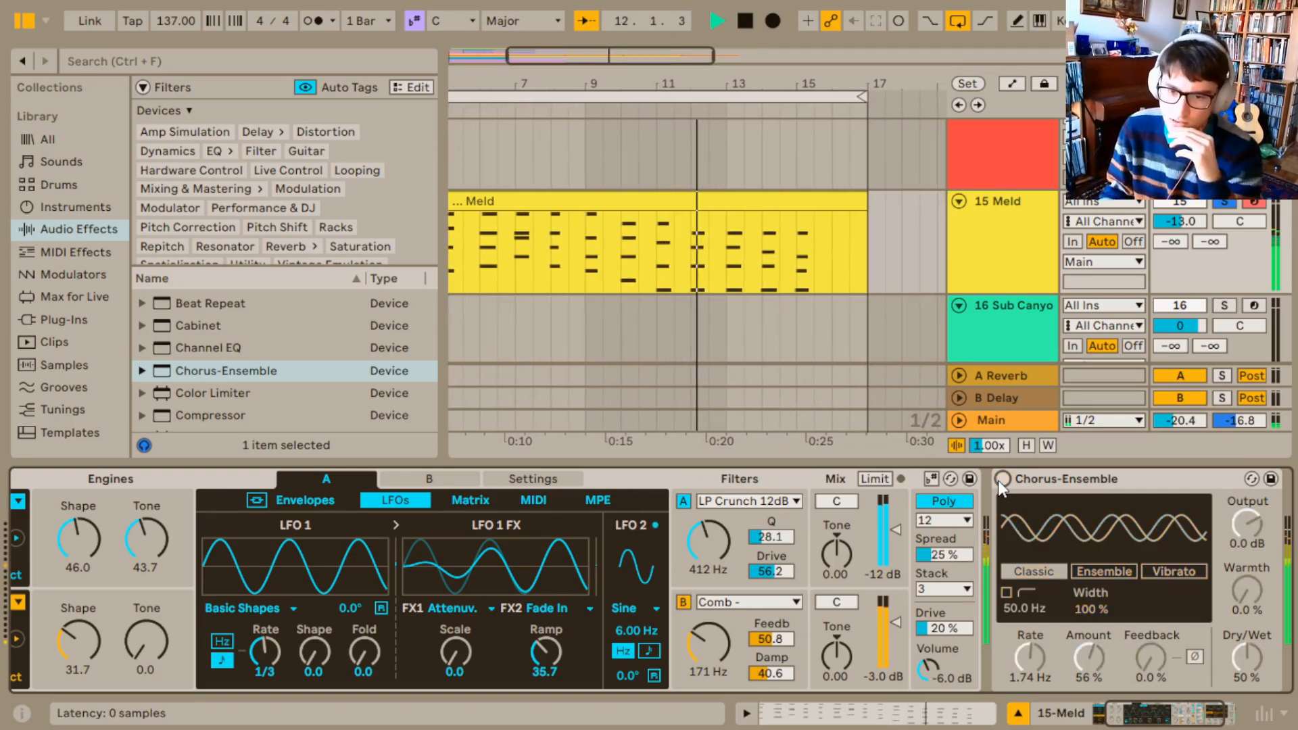
pyautogui.click(1000, 479)
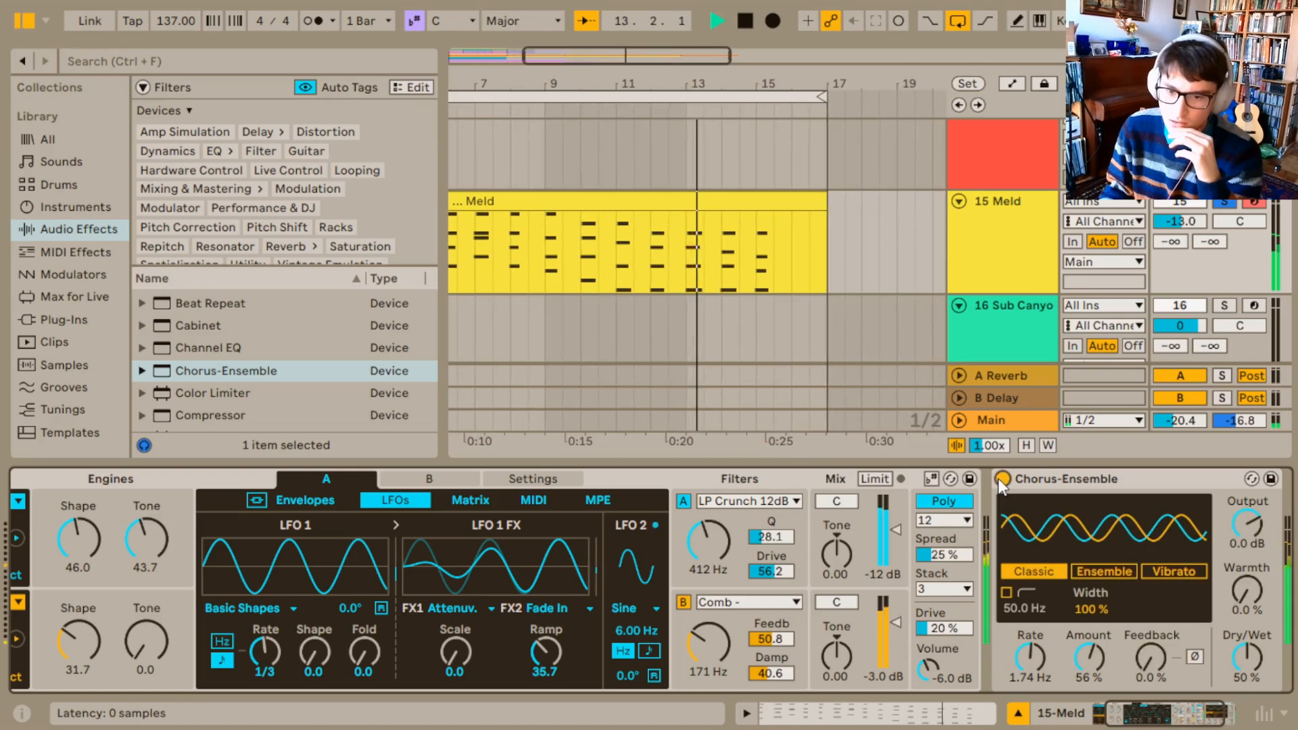
pyautogui.click(999, 479)
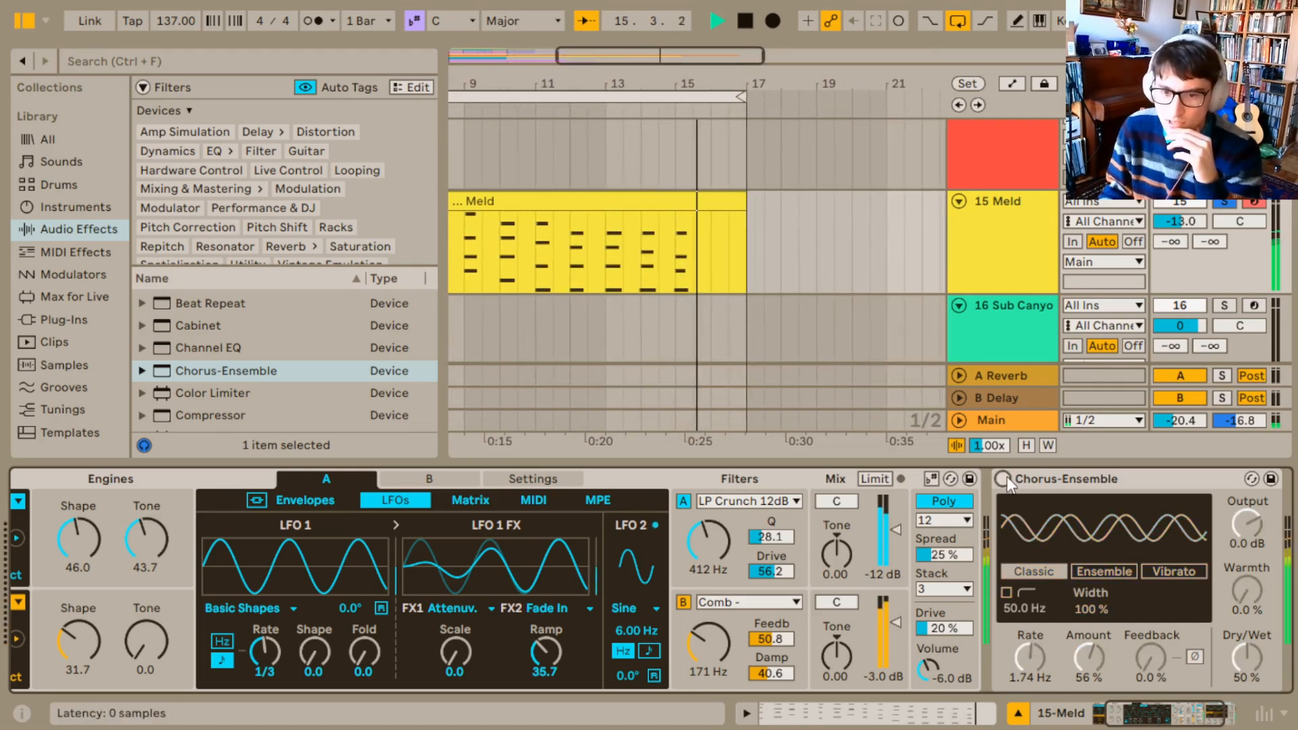
pyautogui.click(1002, 478)
# Set Chorus-Ensemble's Rate to 0.38 Hz and Amount to 100%, and compare the result with the effect bypassed
pyautogui.moveTo(1035, 651); pyautogui.dragTo(1034, 713)
pyautogui.moveTo(1086, 658); pyautogui.dragTo(1086, 595)
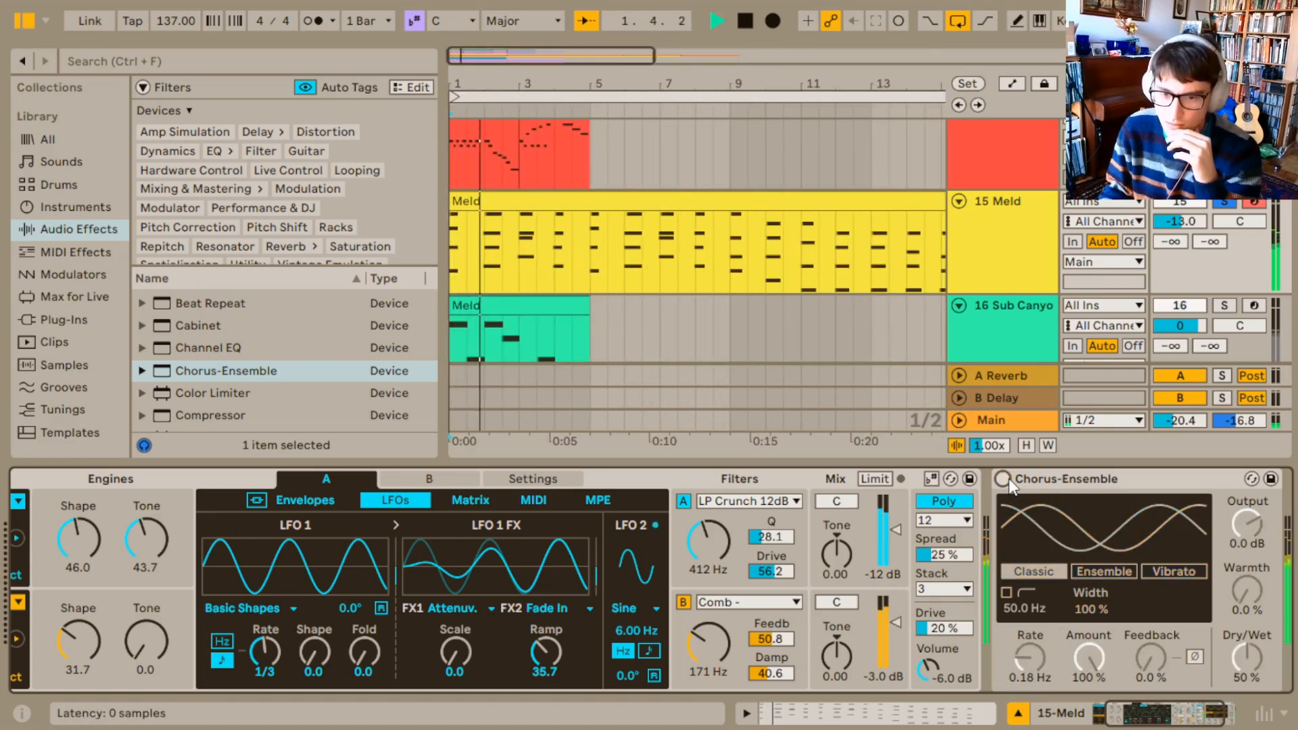
pyautogui.moveTo(1029, 655)
pyautogui.mouseDown()
pyautogui.moveTo(1029, 639)
pyautogui.moveTo(1034, 670)
pyautogui.mouseUp()
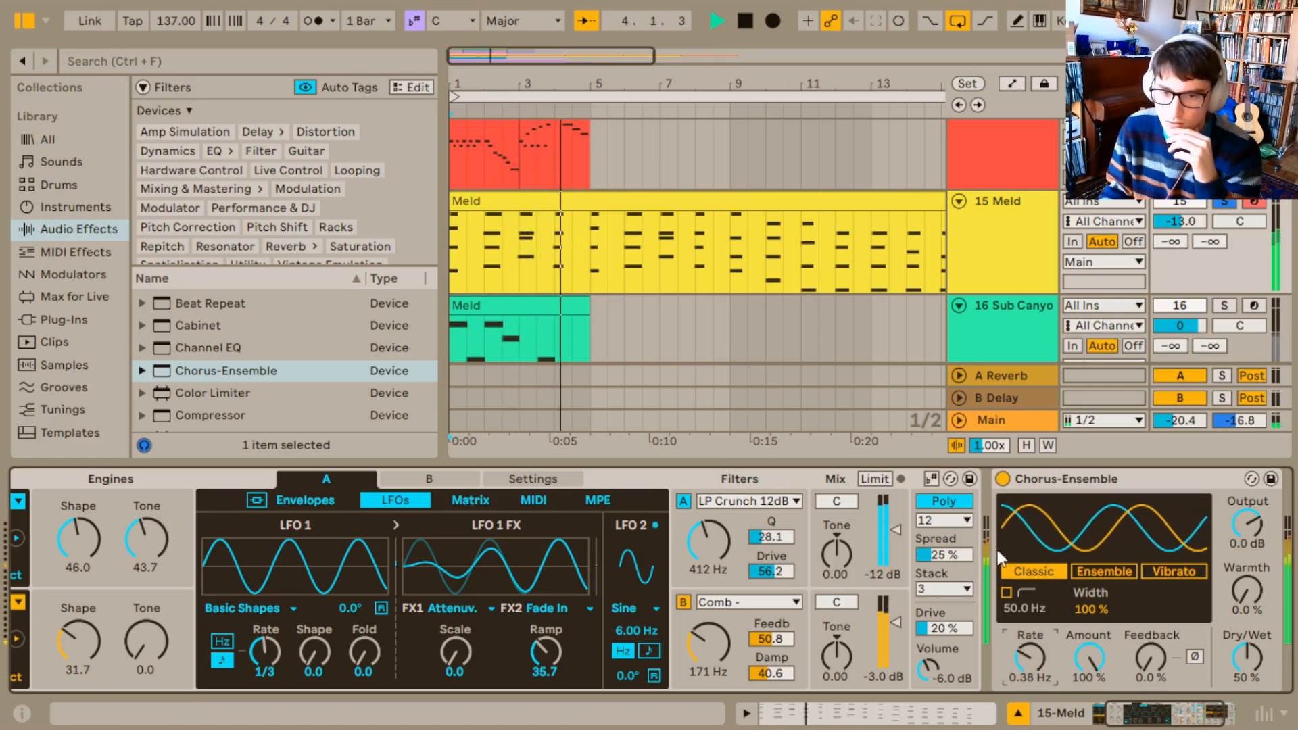
pyautogui.click(1004, 490)
pyautogui.click(1003, 481)
pyautogui.click(1003, 482)
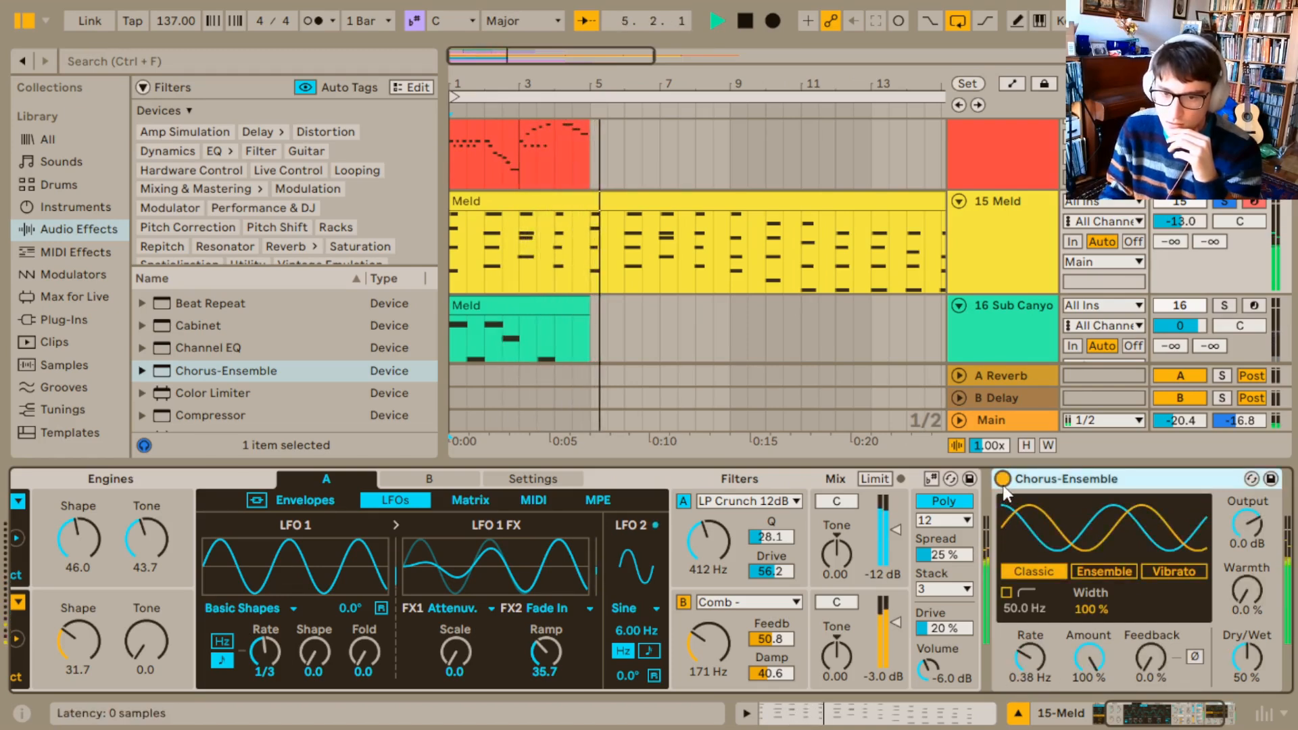
# Try Chorus-Ensemble's Ensemble mode and Vibrato mode, with Vibrato at a Rate of 0.45 Hz and an Amount of 37%
pyautogui.click(1083, 568)
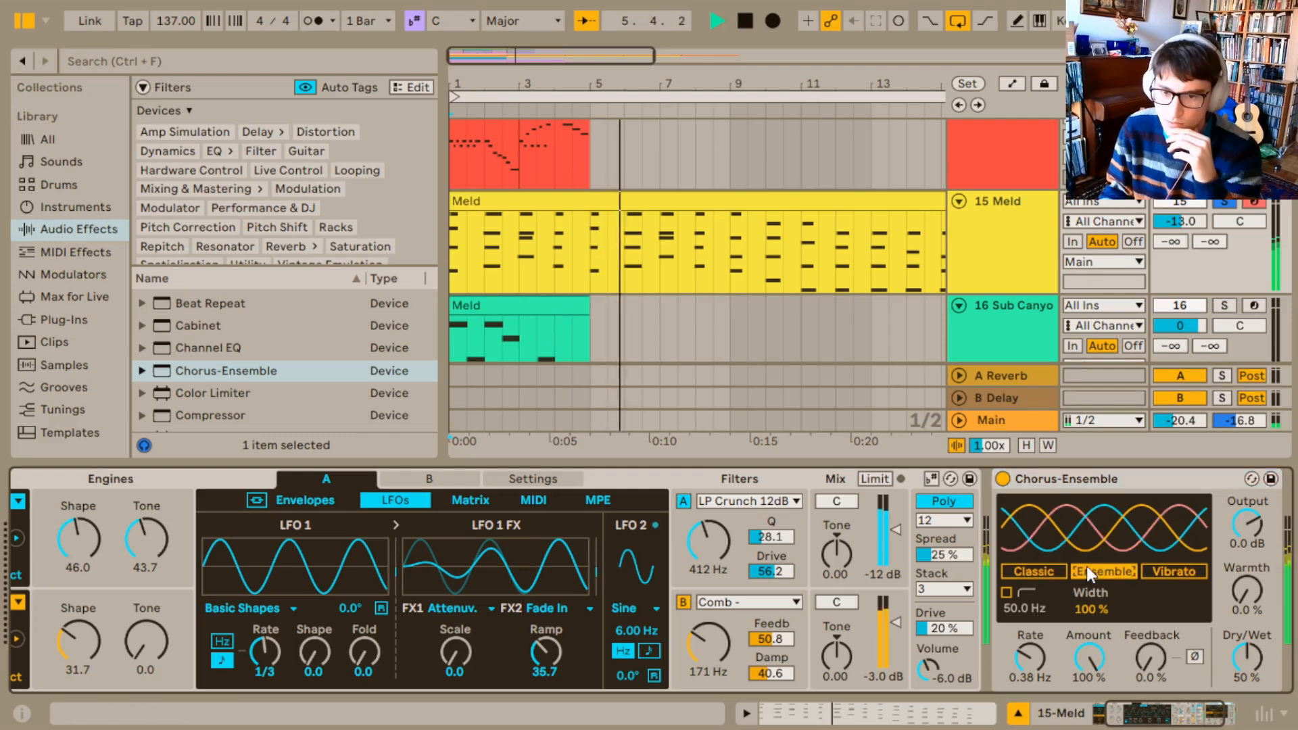
pyautogui.click(1167, 569)
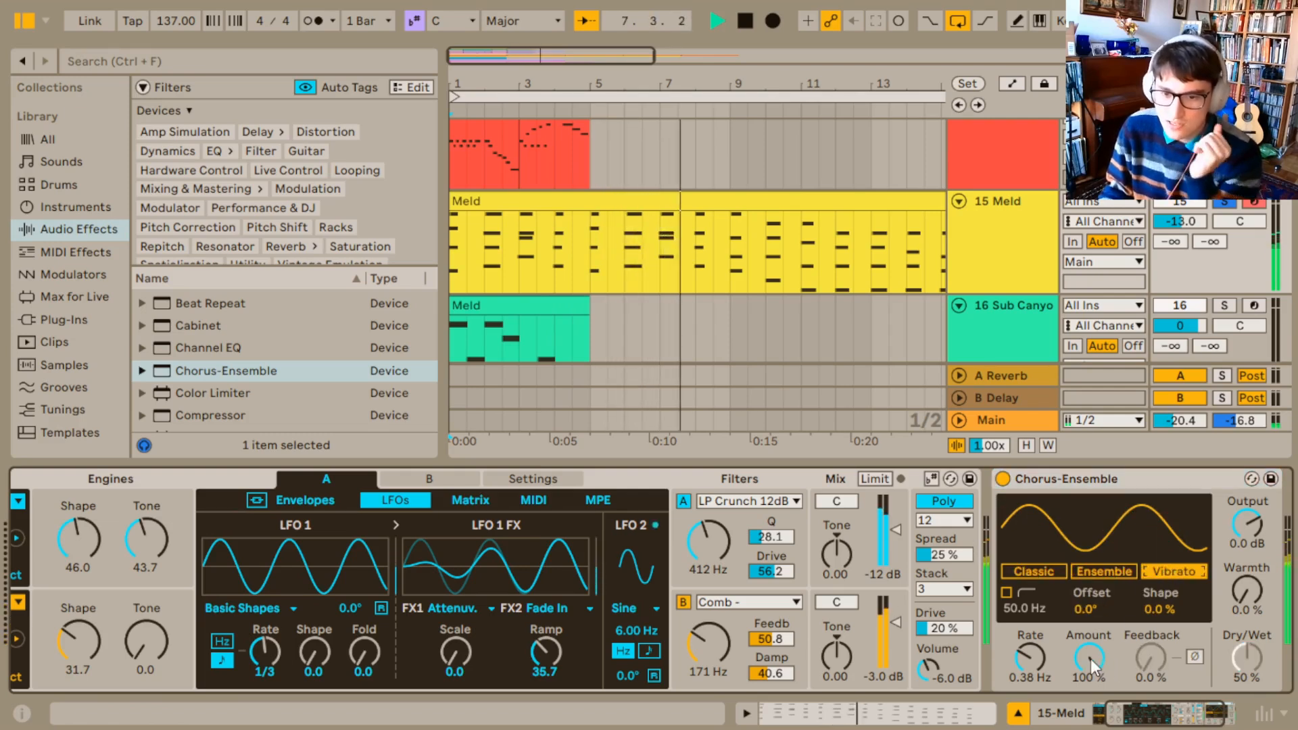
pyautogui.moveTo(1036, 658); pyautogui.dragTo(1030, 692)
pyautogui.moveTo(1088, 655)
pyautogui.mouseDown()
pyautogui.moveTo(1089, 696)
pyautogui.moveTo(1089, 661)
pyautogui.mouseUp()
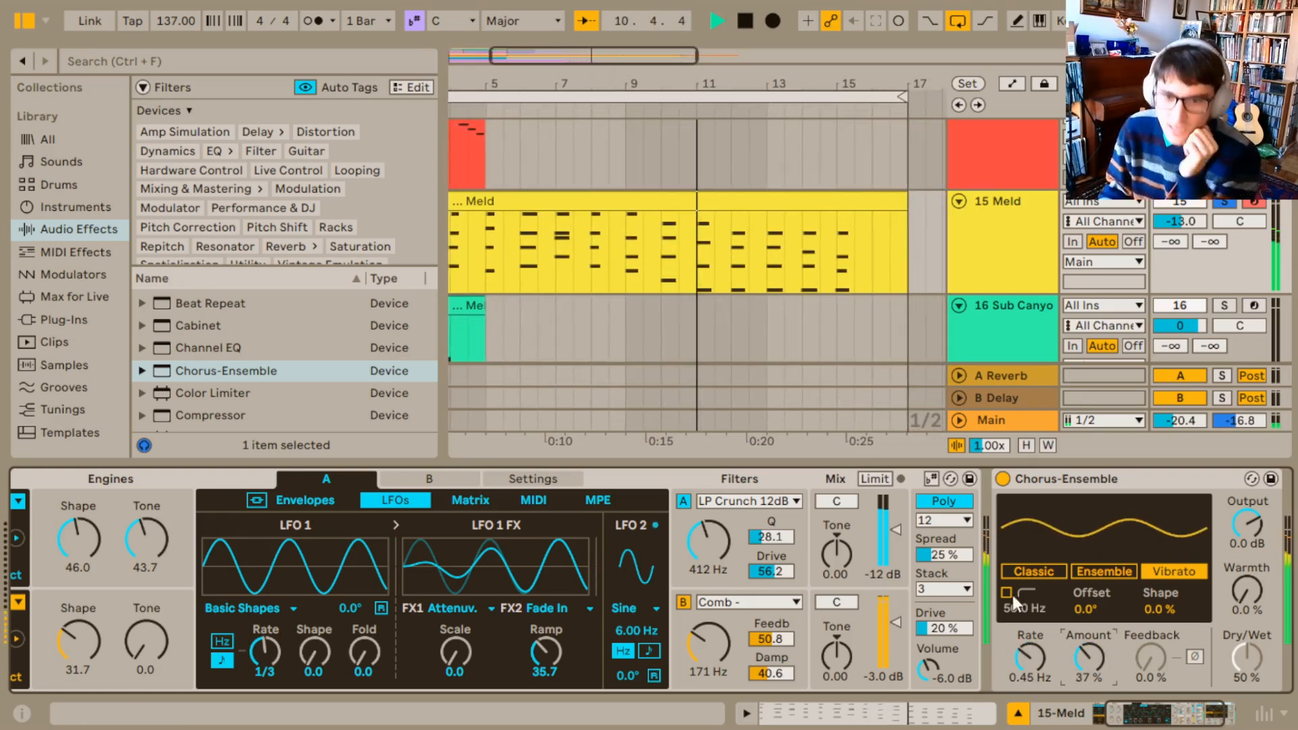
pyautogui.click(1025, 485)
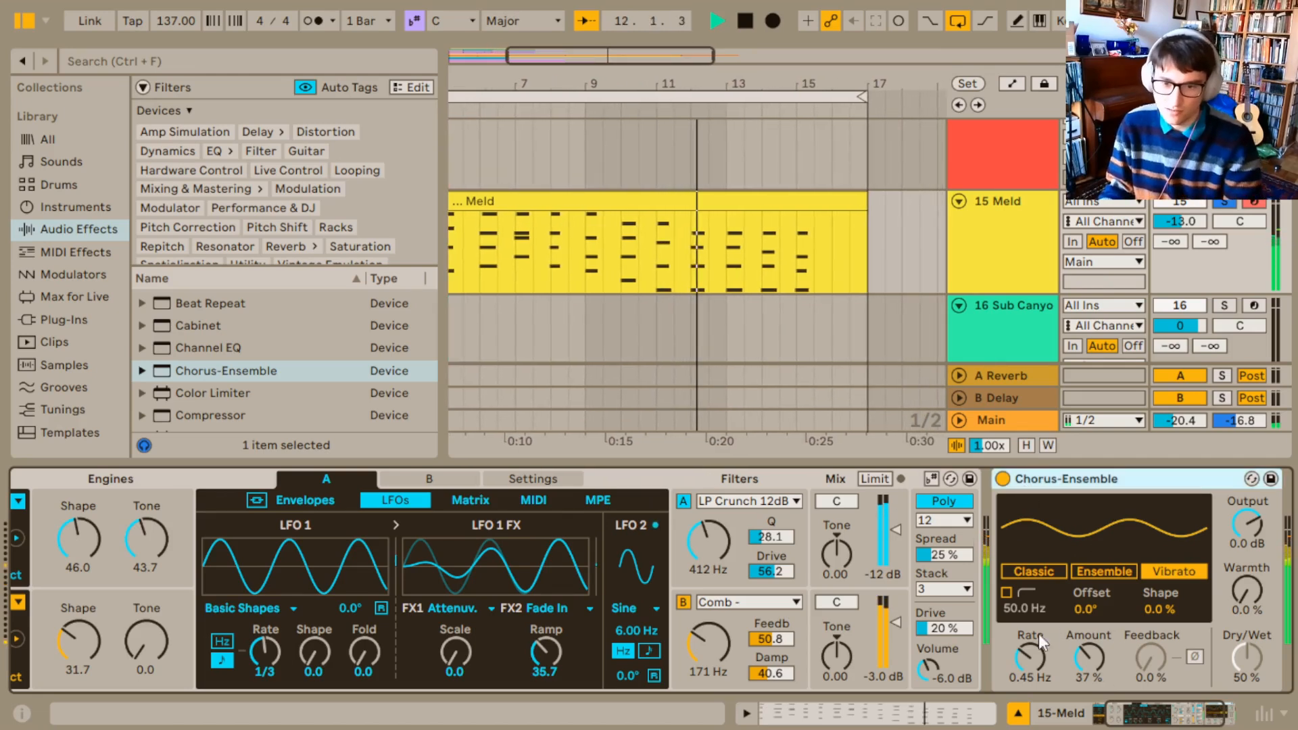
# Switch Chorus-Ensemble to Ensemble mode and set its Rate to 0.27 Hz and Amount to 100%
pyautogui.click(1081, 572)
pyautogui.moveTo(1047, 659); pyautogui.dragTo(1089, 622)
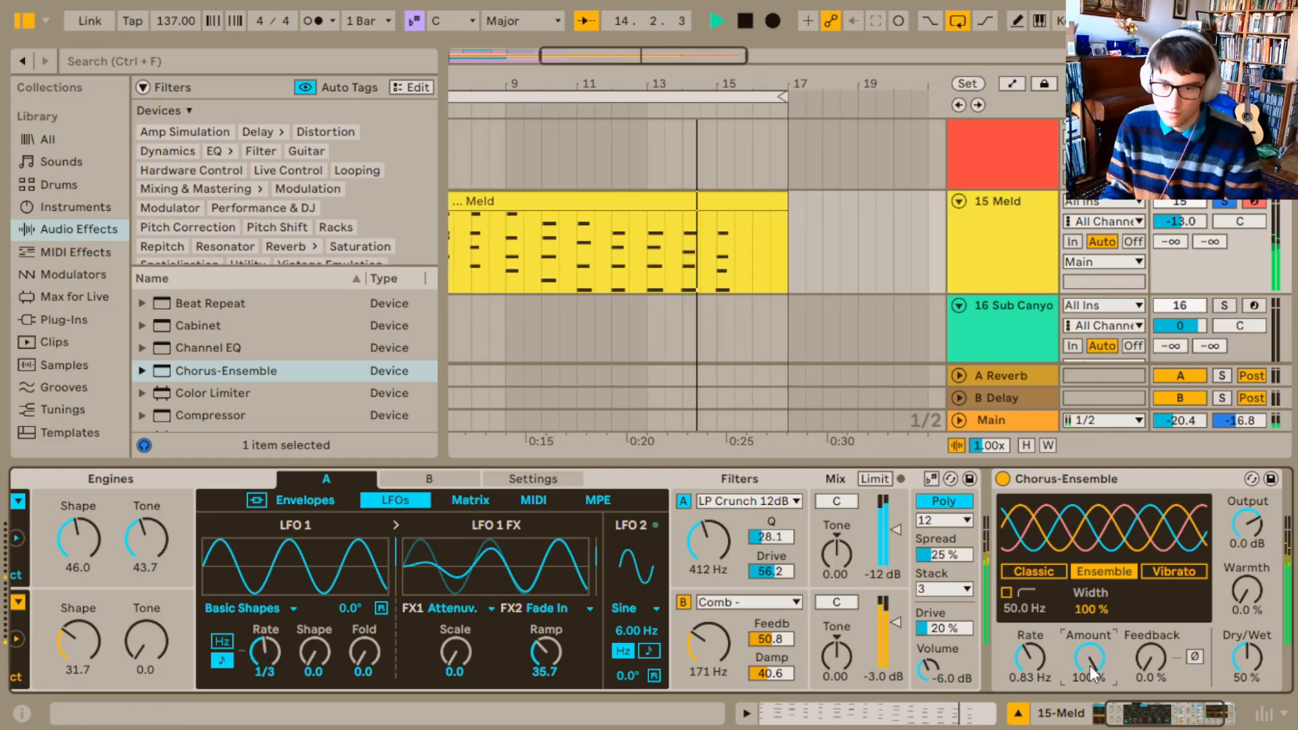
pyautogui.moveTo(1038, 661); pyautogui.dragTo(1038, 666)
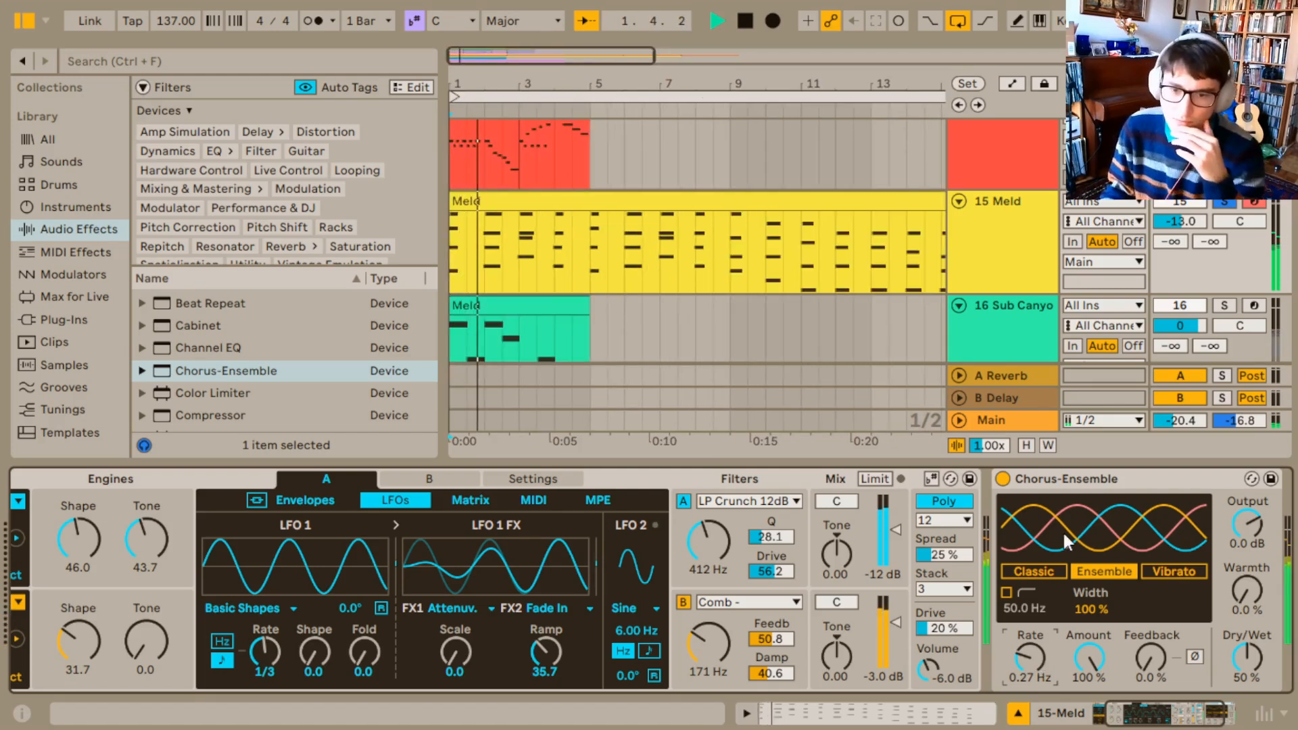
# Find Multiband Dynamics among the audio effects and add it after Chorus-Ensemble
pyautogui.scroll(-1, 254, 388)
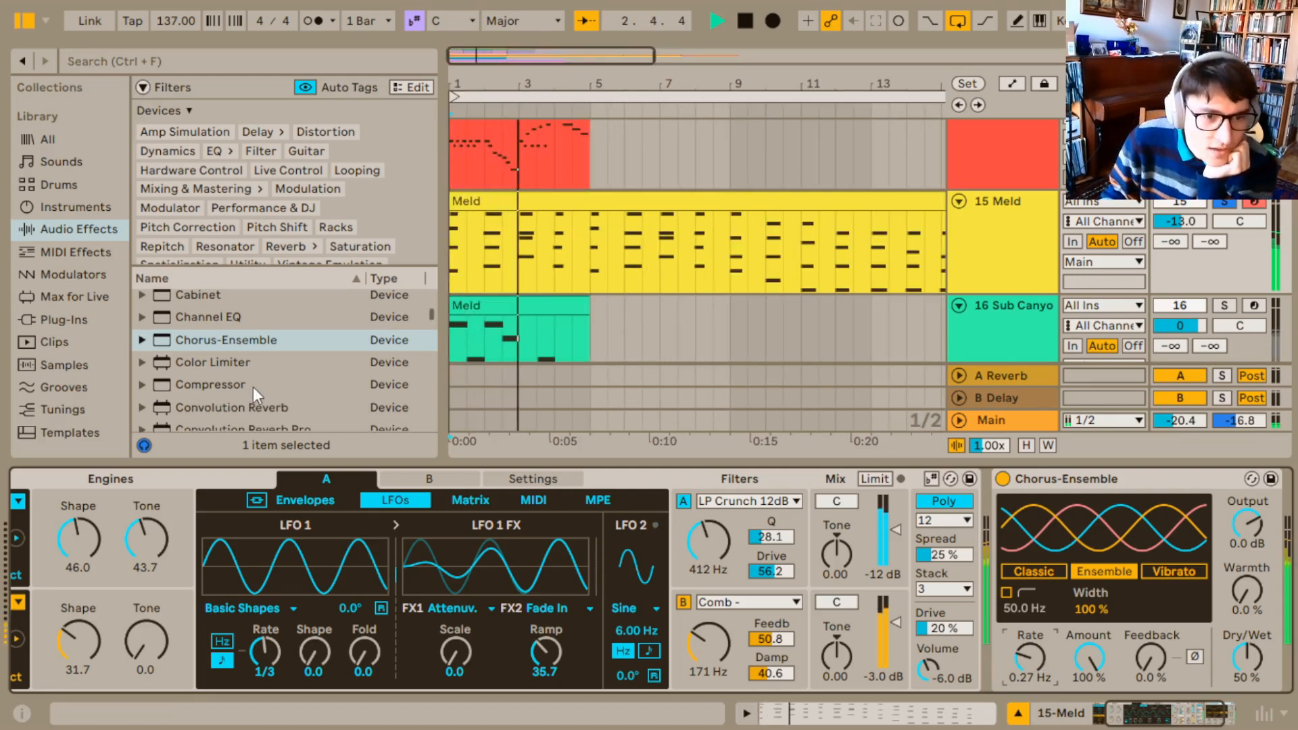
pyautogui.scroll(-1, 253, 394)
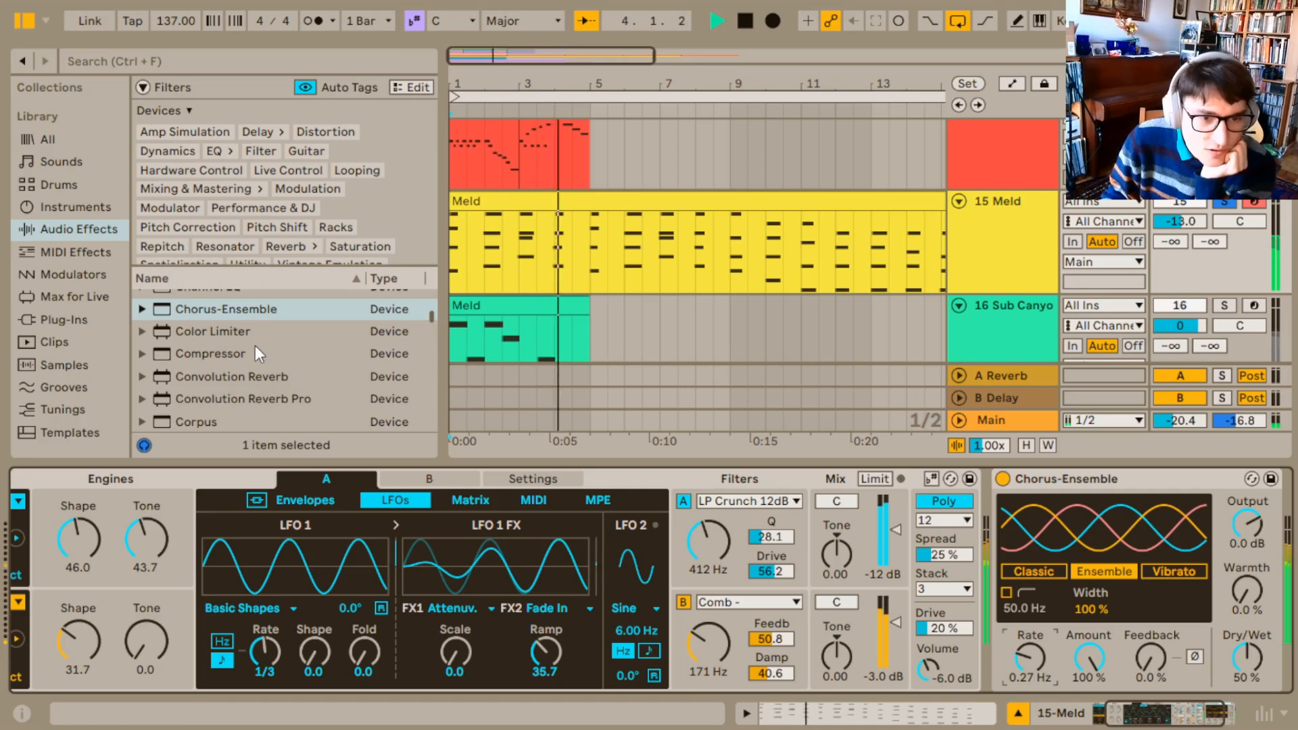
pyautogui.scroll(-1, 230, 358)
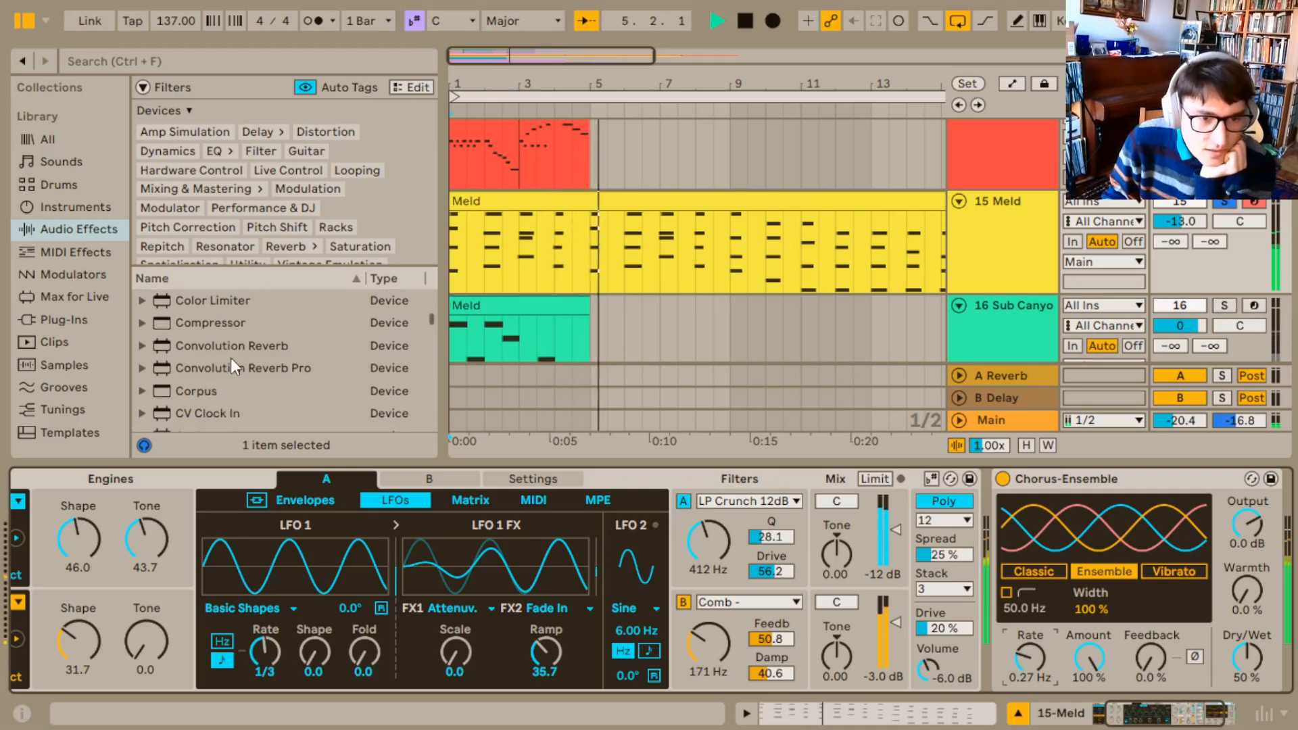
pyautogui.scroll(-1, 229, 358)
pyautogui.scroll(-1, 230, 358)
pyautogui.scroll(-4, 229, 358)
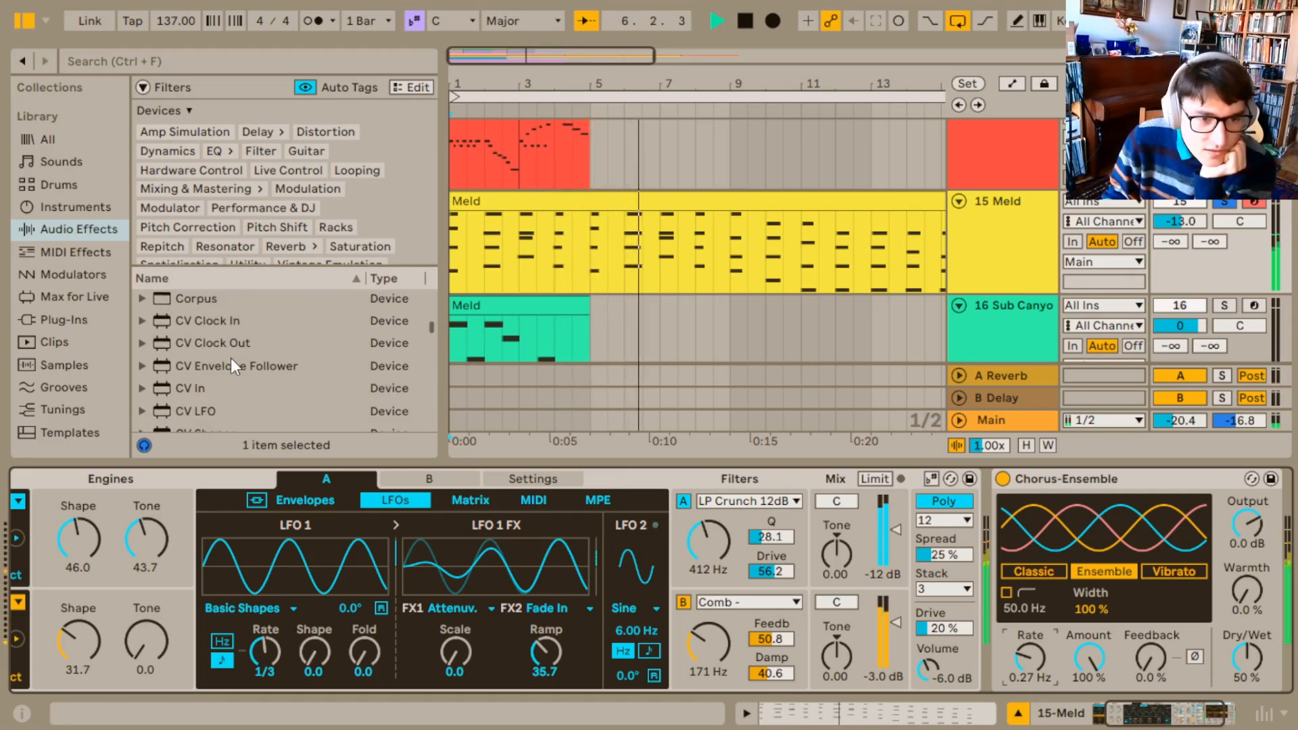
pyautogui.scroll(-10, 230, 362)
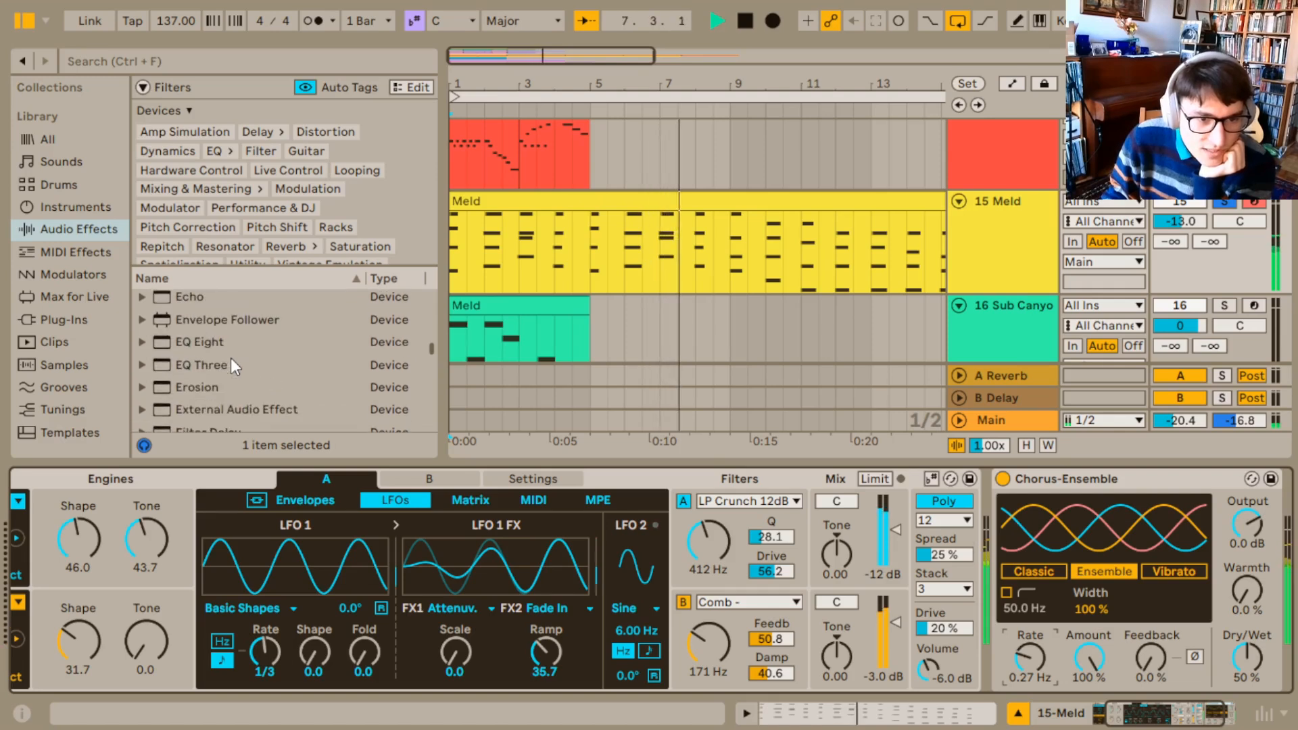
pyautogui.scroll(-2, 230, 358)
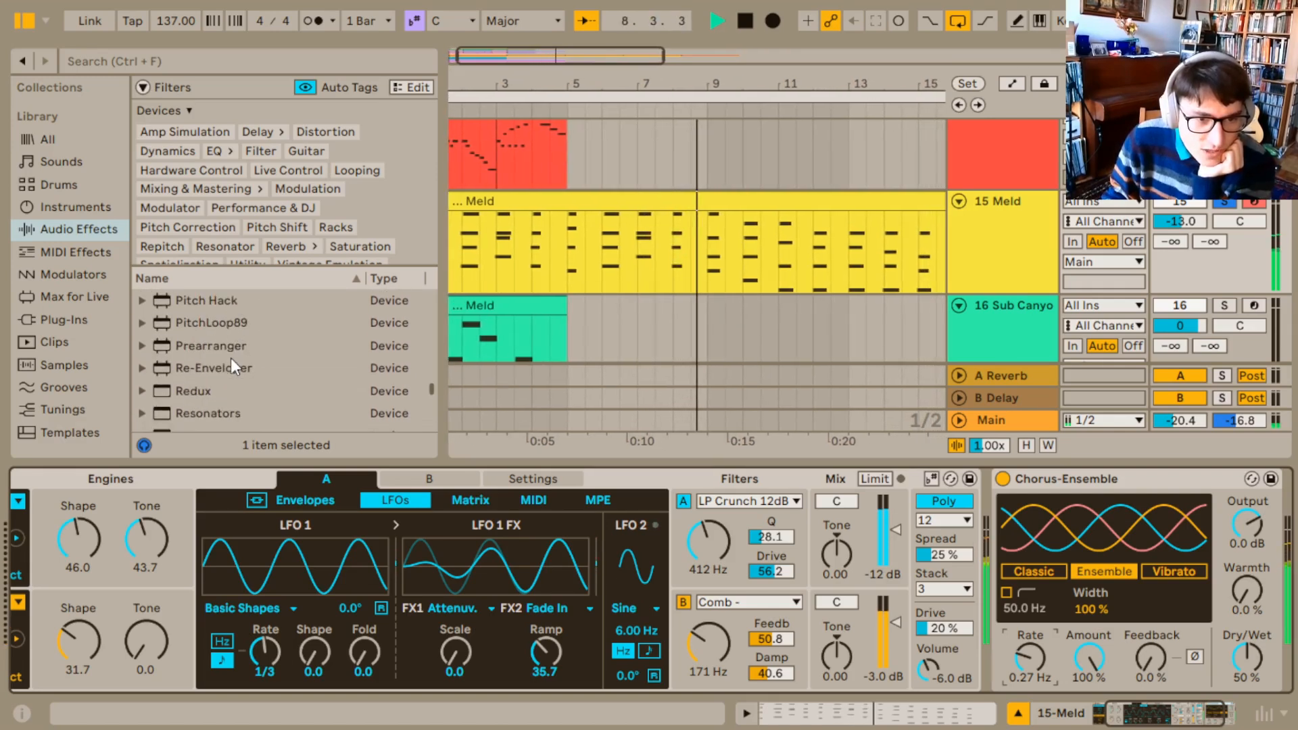
pyautogui.scroll(5, 230, 359)
pyautogui.scroll(-1, 229, 358)
pyautogui.doubleClick(236, 376)
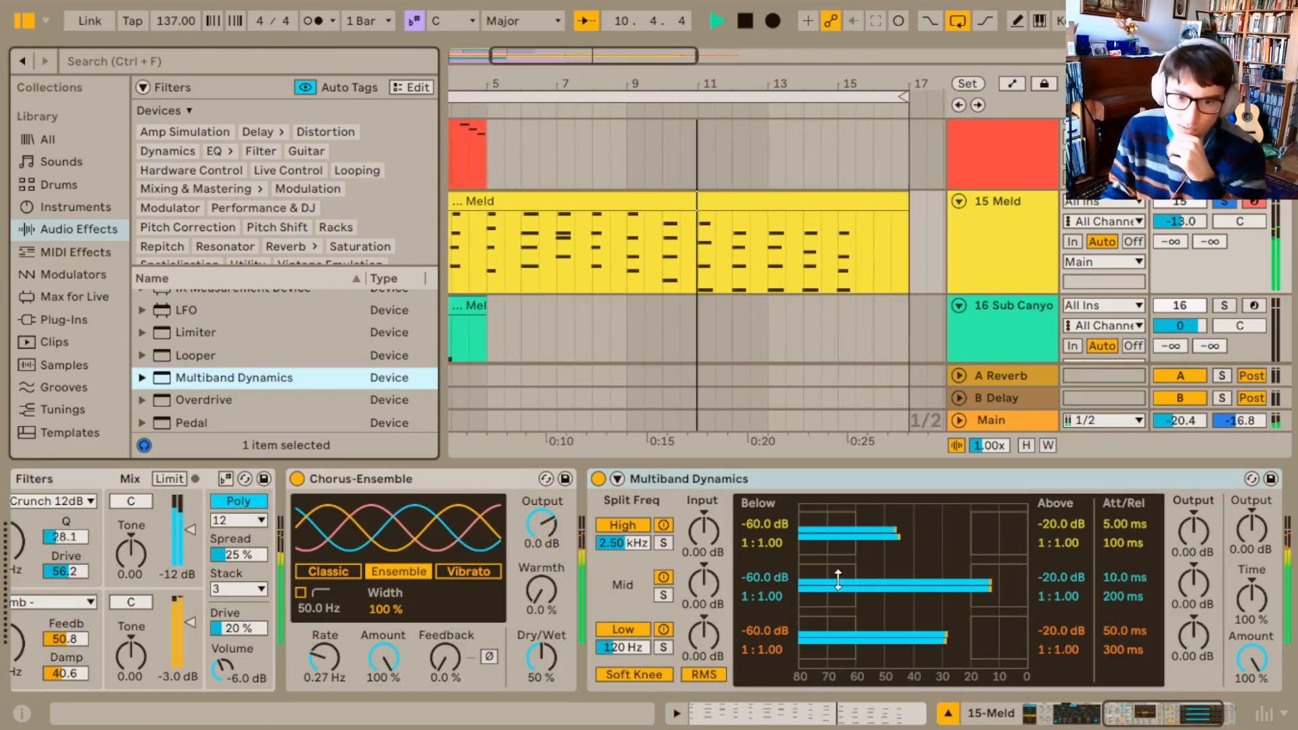
# Set the high band's Below threshold to -20.2 dB and Above threshold to -14.2 dB, keeping both ratios at 1:1.00
pyautogui.moveTo(851, 536); pyautogui.dragTo(849, 510)
pyautogui.moveTo(935, 517); pyautogui.dragTo(970, 536)
pyautogui.doubleClick(947, 536)
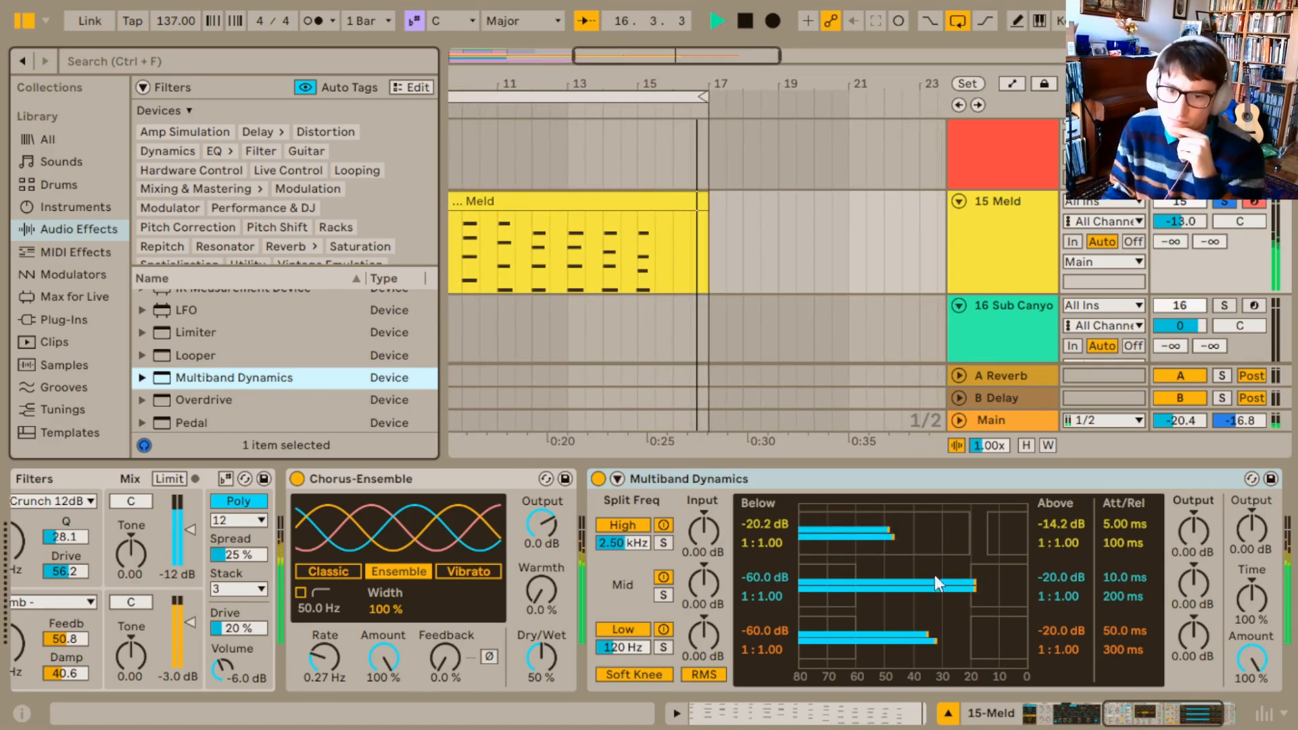
# Set the mid band's Below ratio to 1:1.43 and both its Below and Above thresholds to -3.00 dB
pyautogui.moveTo(856, 592); pyautogui.dragTo(836, 584)
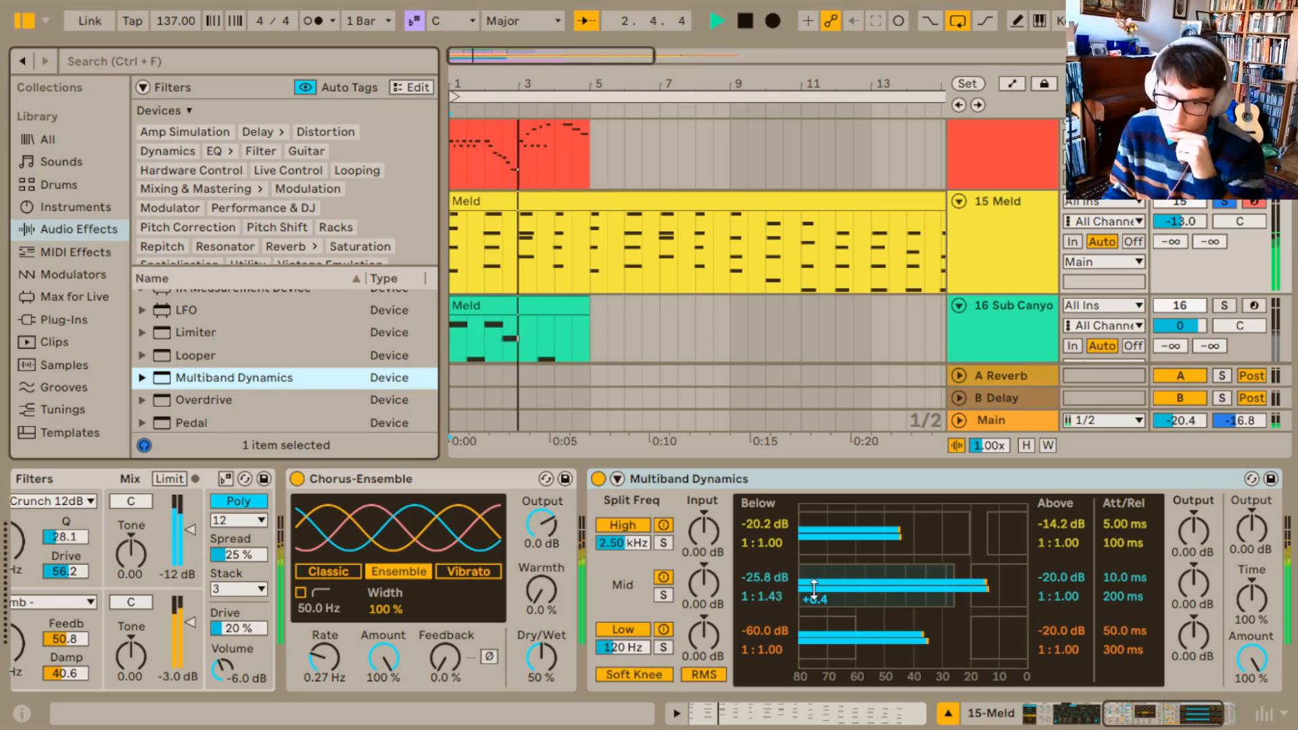
pyautogui.moveTo(954, 588); pyautogui.dragTo(984, 588)
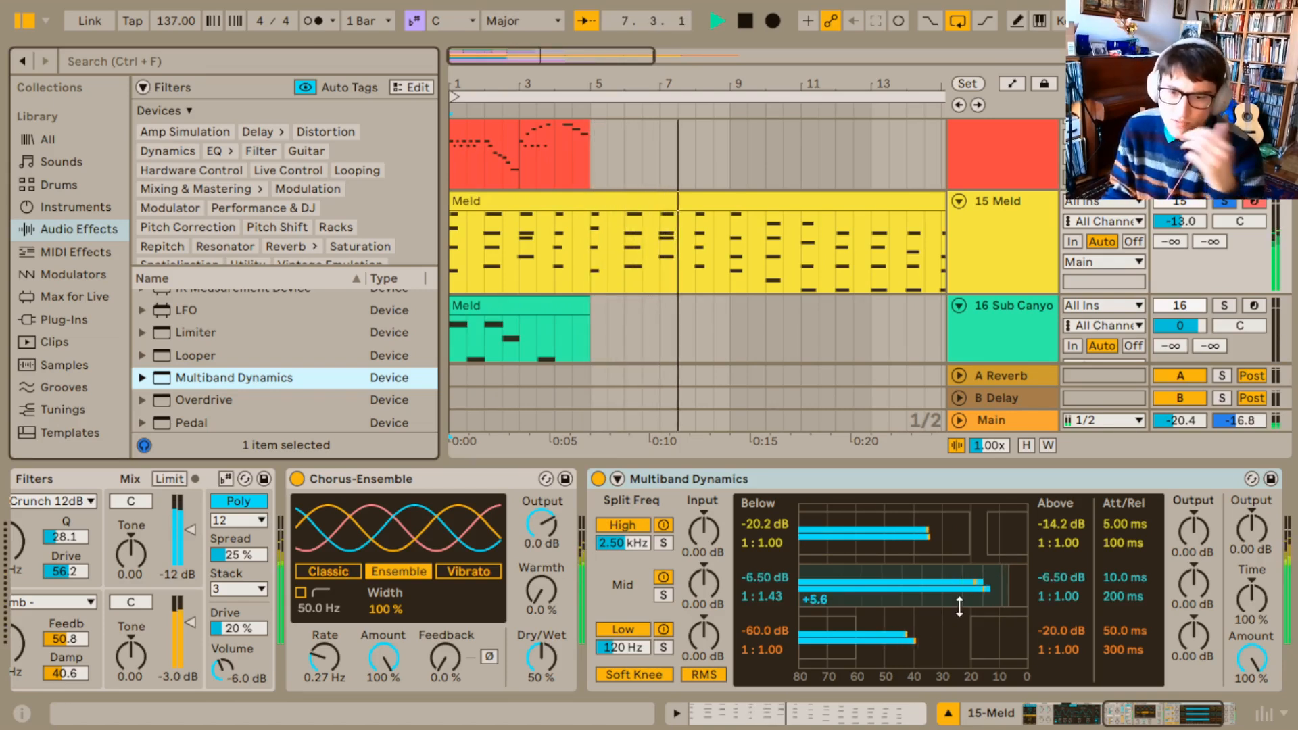
pyautogui.click(845, 484)
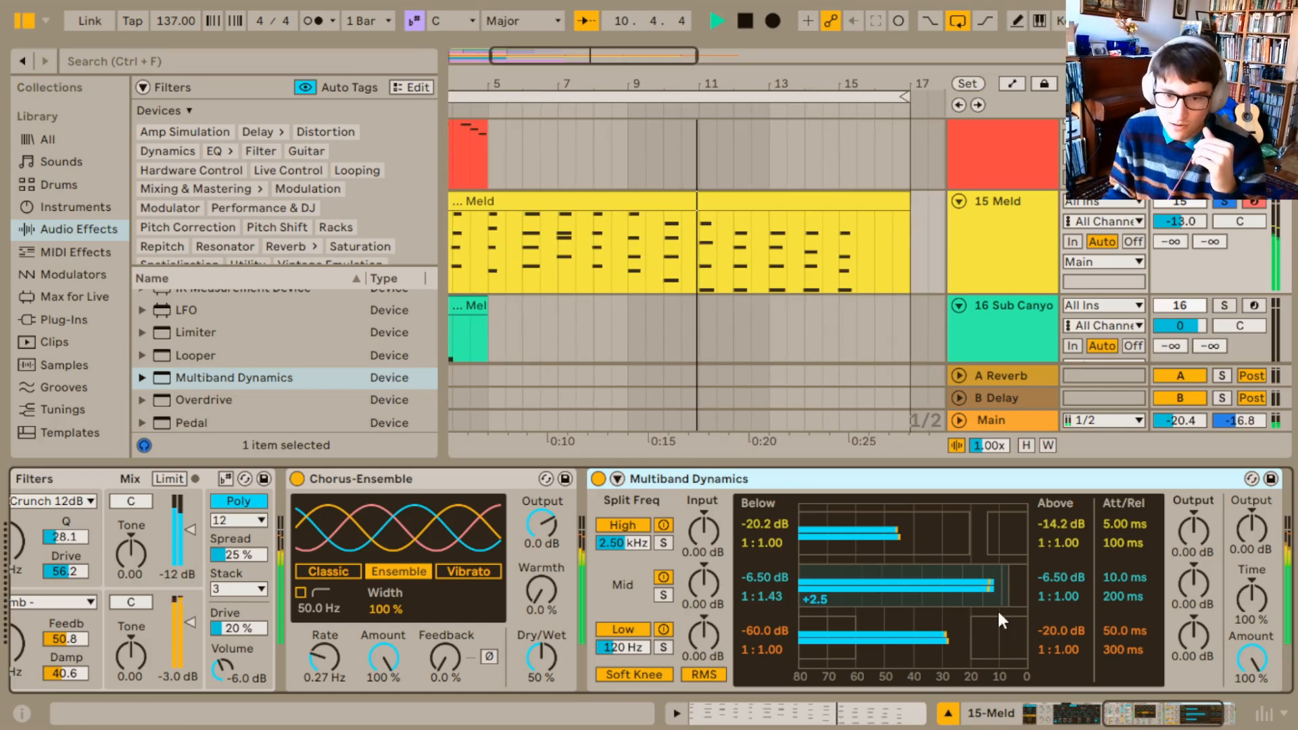
pyautogui.moveTo(1007, 586); pyautogui.dragTo(1019, 585)
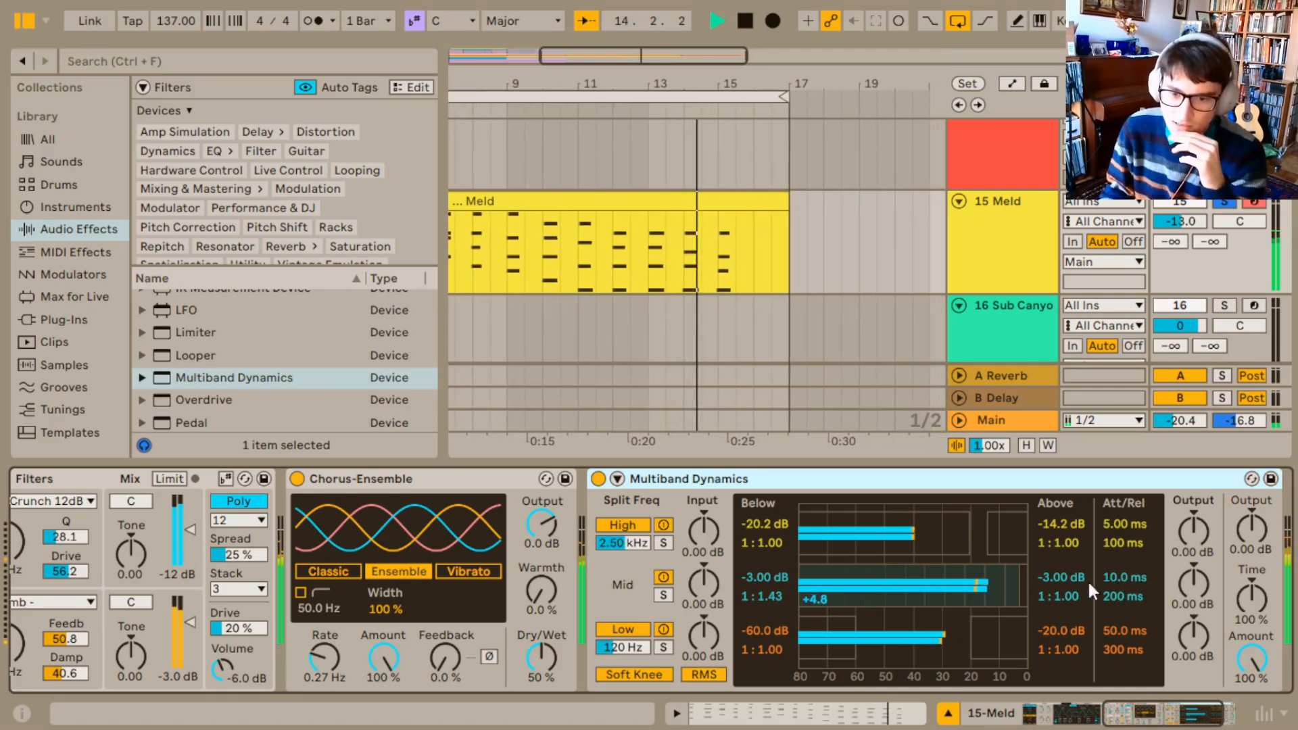
# Set the low band's Below and Above thresholds to -56.0 dB, its Above ratio to 1:1.63 and its output to 6.48 dB
pyautogui.moveTo(855, 640); pyautogui.dragTo(885, 641)
pyautogui.moveTo(971, 636); pyautogui.dragTo(891, 636)
pyautogui.moveTo(1006, 643); pyautogui.dragTo(1006, 630)
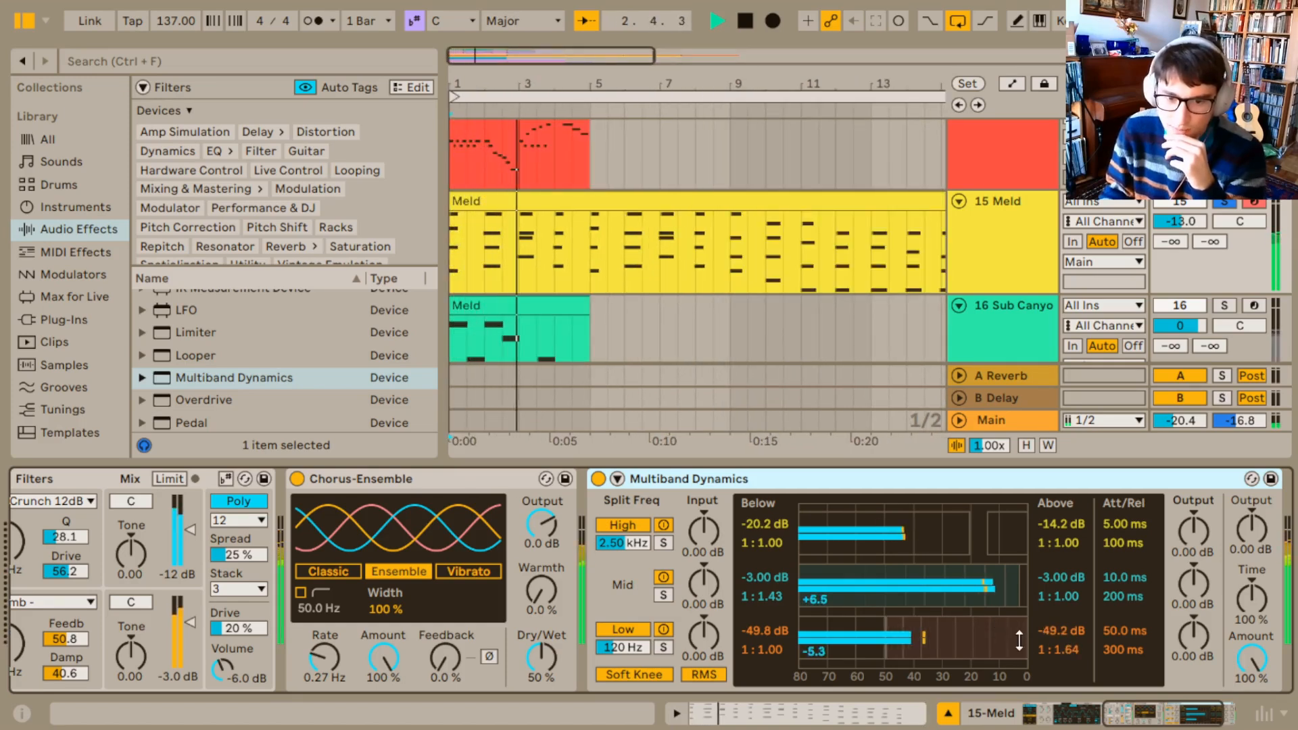
pyautogui.moveTo(1198, 642); pyautogui.dragTo(1198, 625)
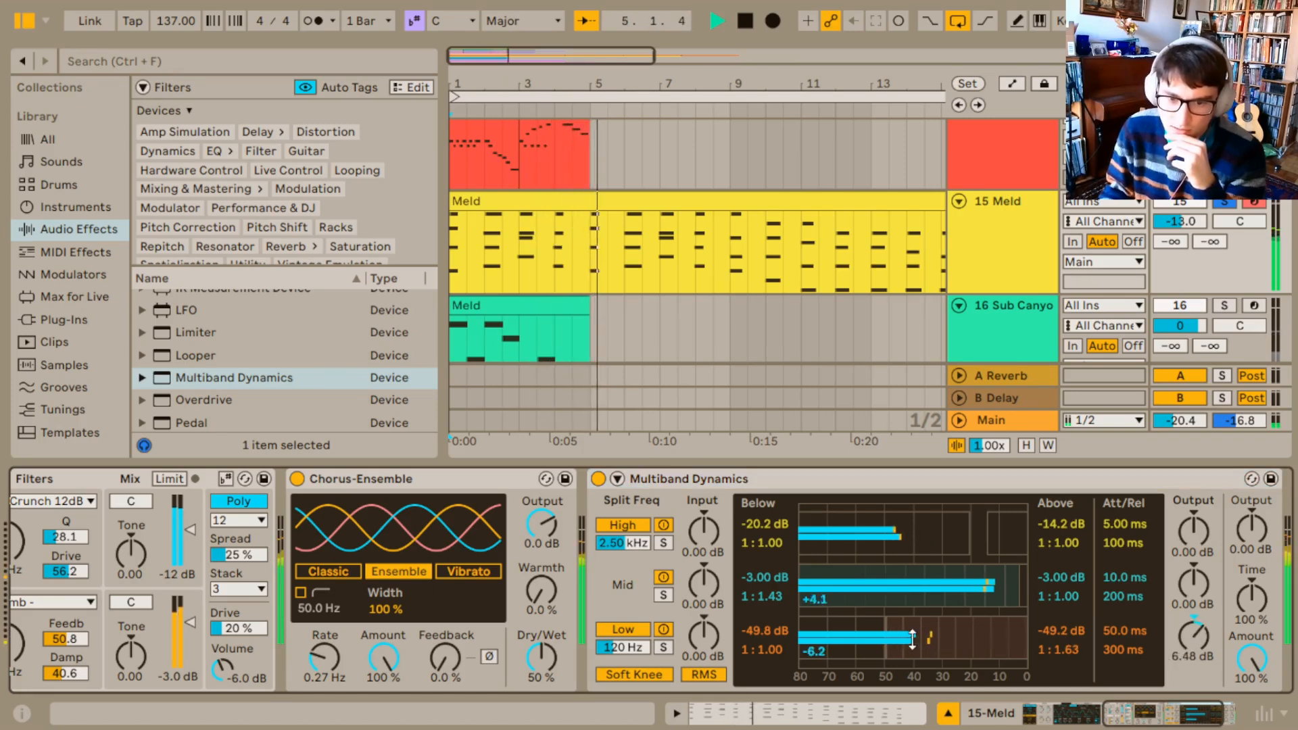
pyautogui.moveTo(886, 639); pyautogui.dragTo(867, 639)
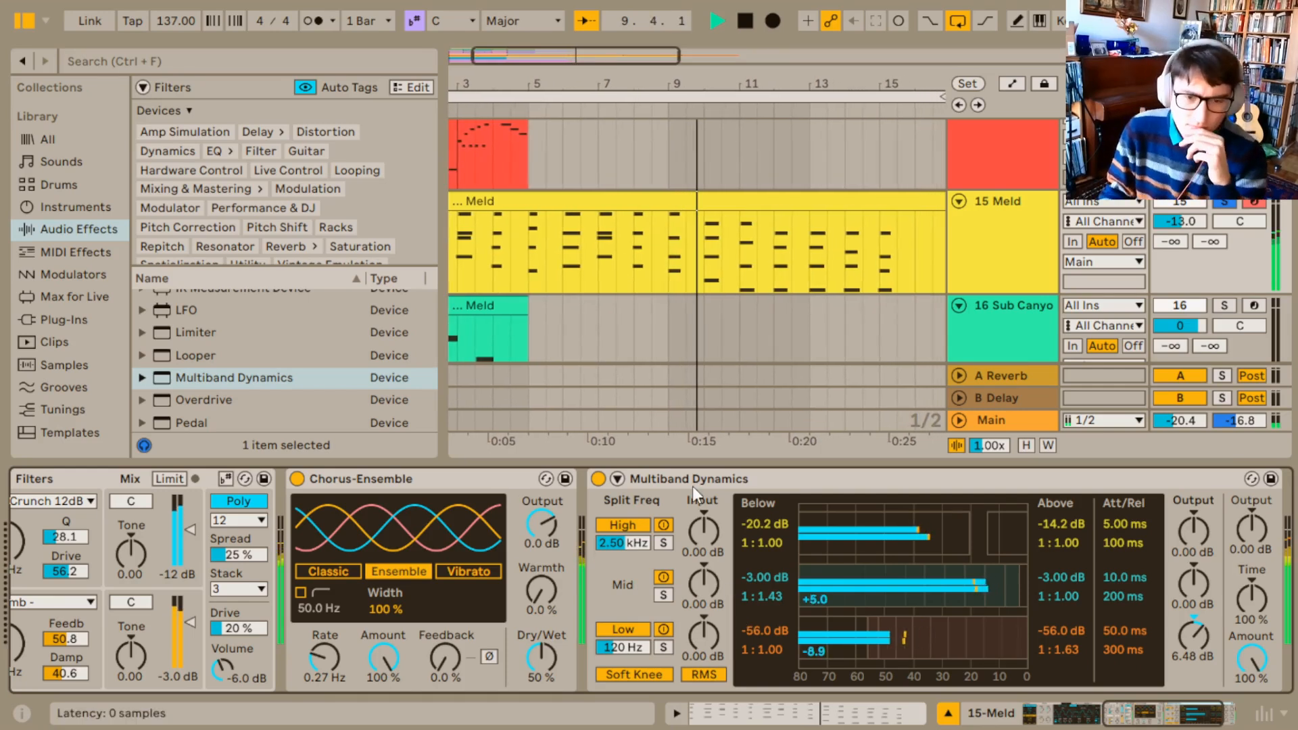
# Compare against bypassed Multiband Dynamics and set the high band to -65.0 dB Below, -62.5 dB Above at 1:1.40, and 4.95 dB output
pyautogui.click(598, 479)
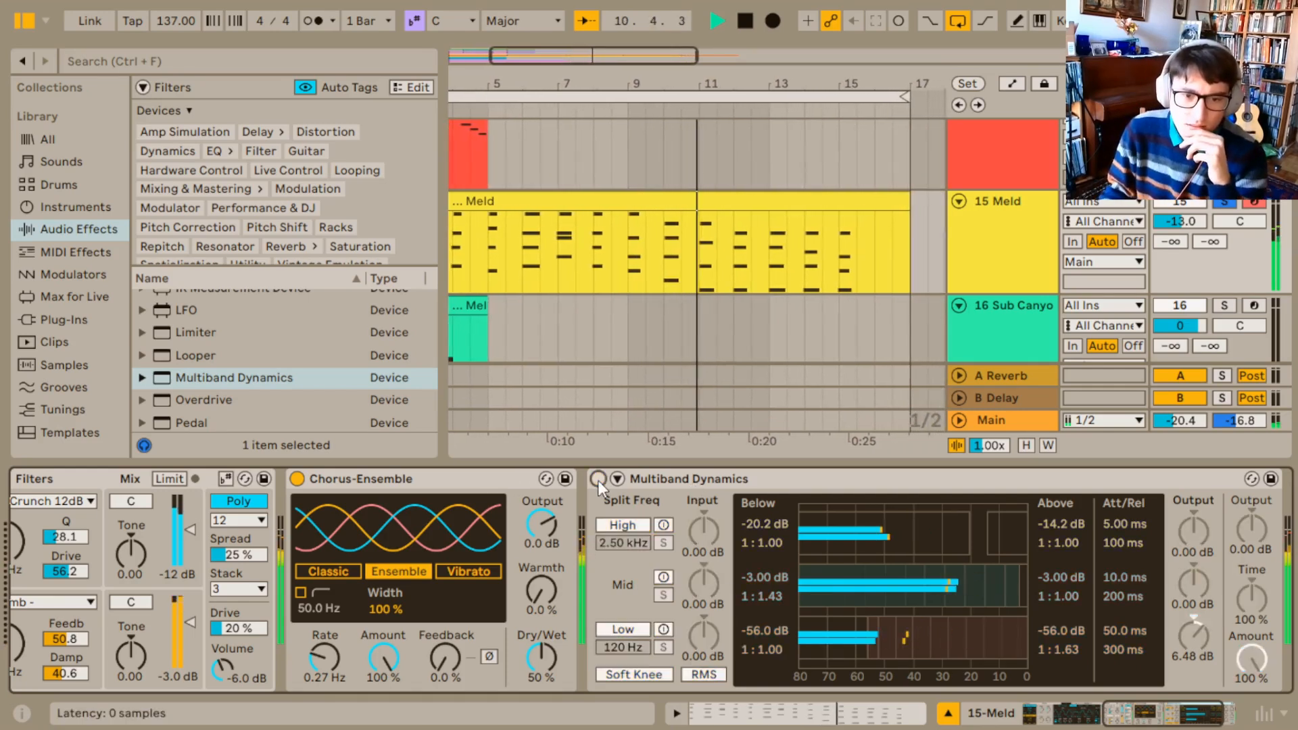
pyautogui.click(598, 479)
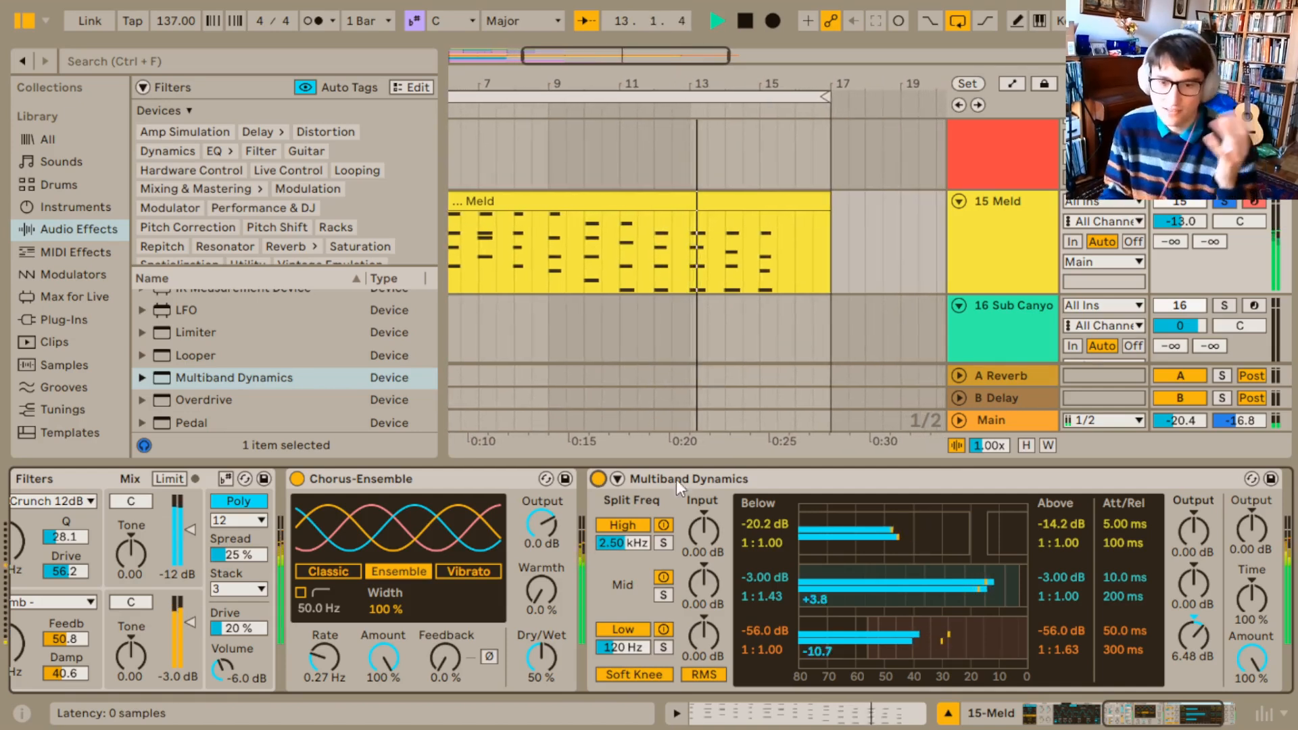
pyautogui.moveTo(965, 535); pyautogui.dragTo(838, 536)
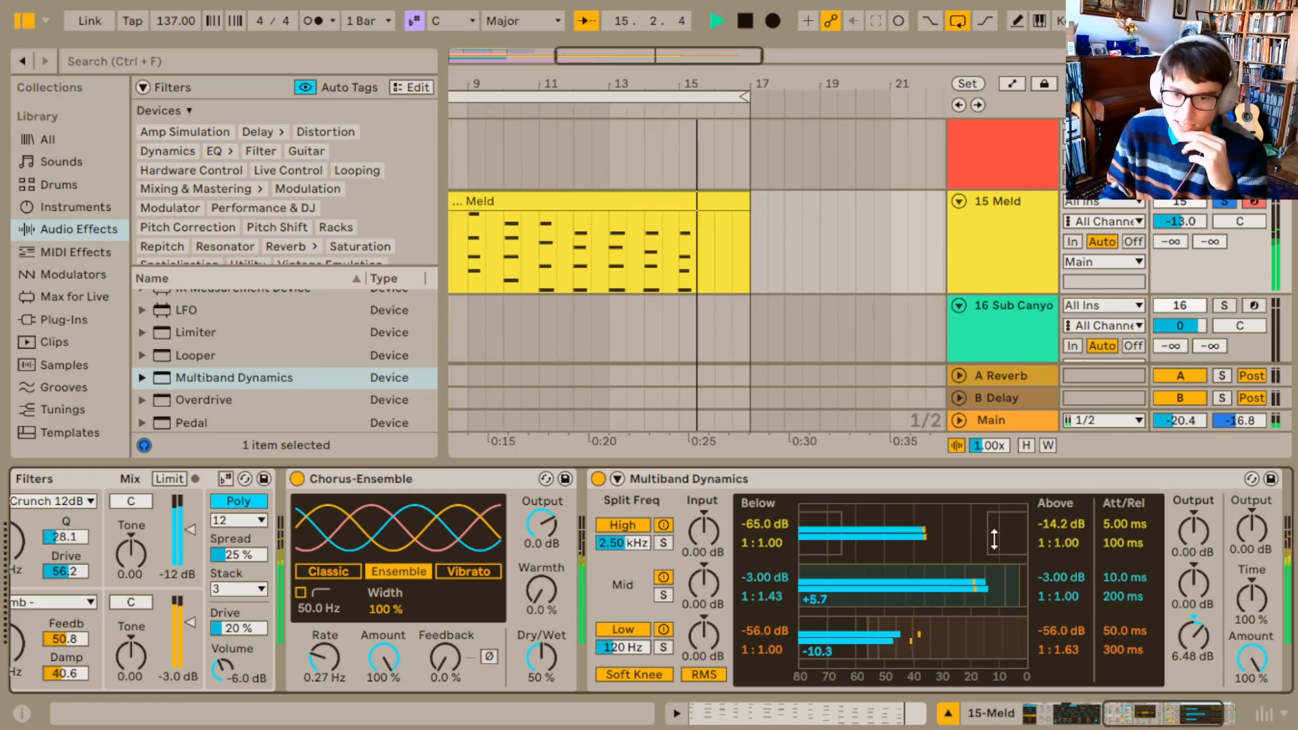
pyautogui.moveTo(980, 545); pyautogui.dragTo(849, 565)
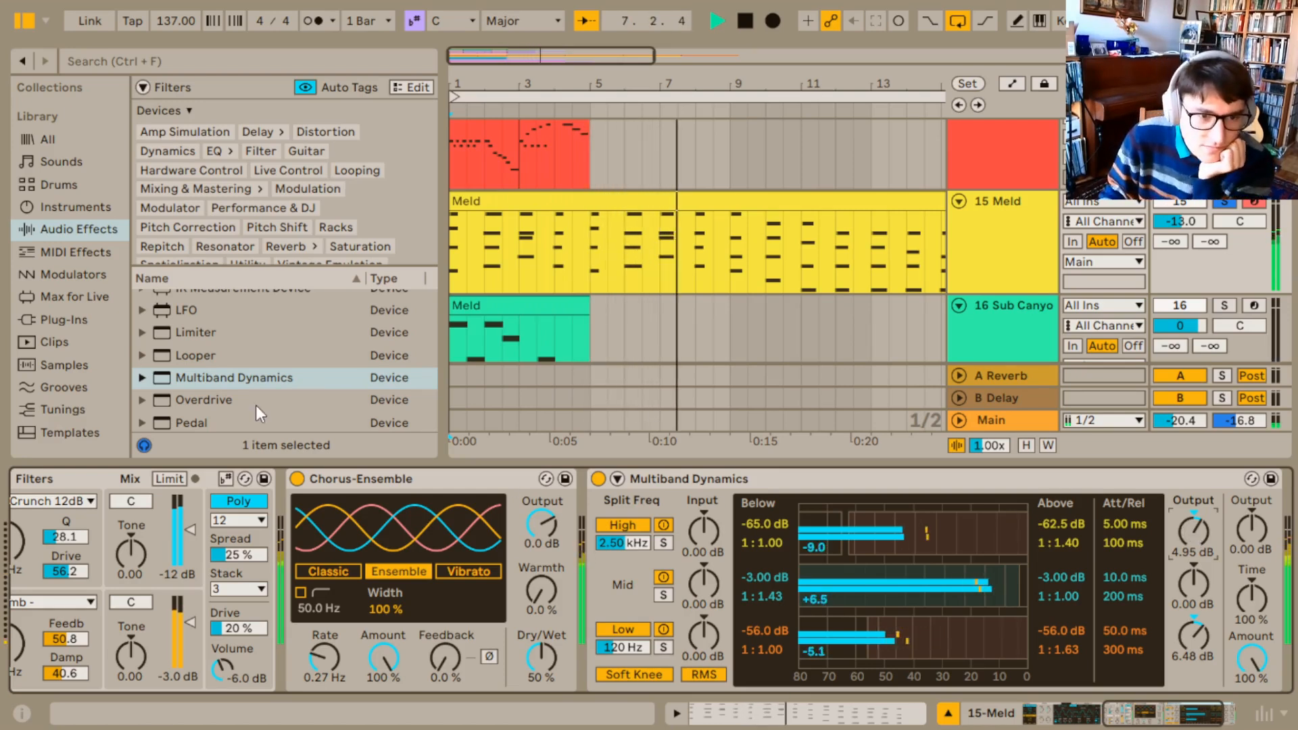
# Find Phaser-Flanger among the audio effects and add it after Multiband Dynamics
pyautogui.scroll(-5, 255, 404)
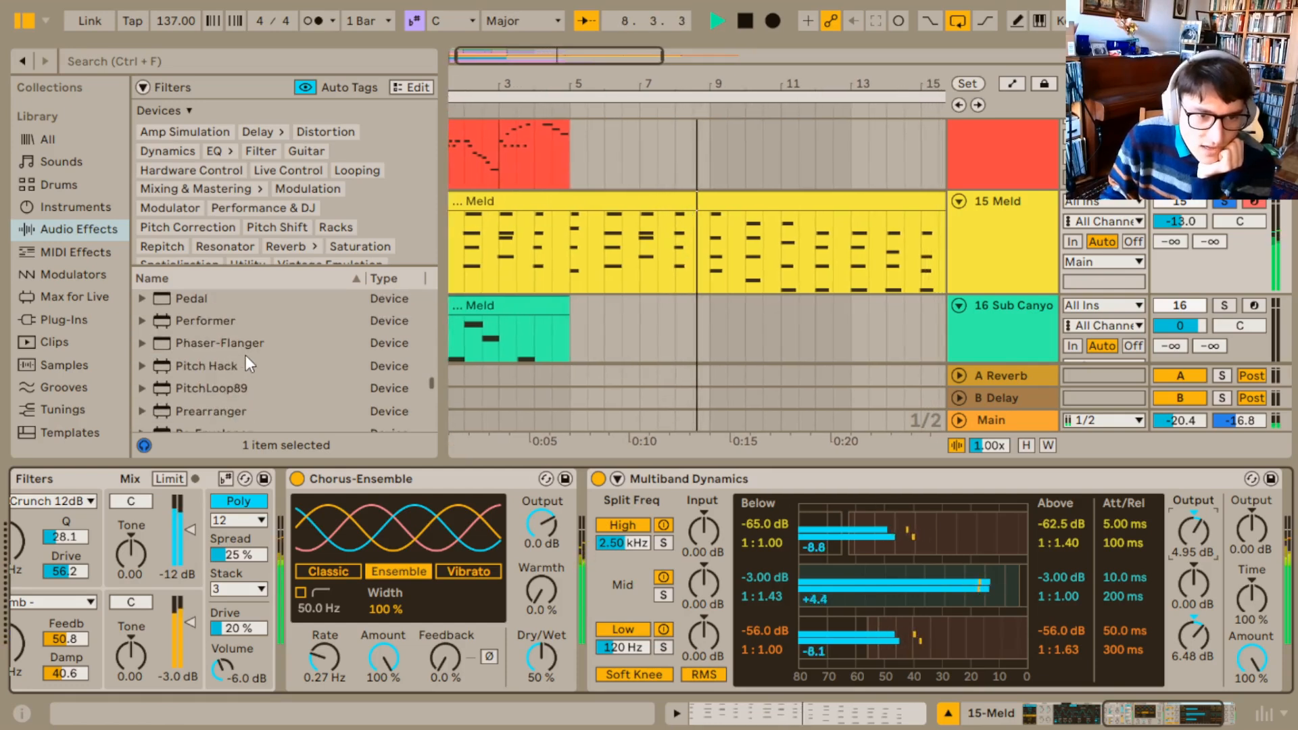
pyautogui.moveTo(245, 344); pyautogui.dragTo(815, 493)
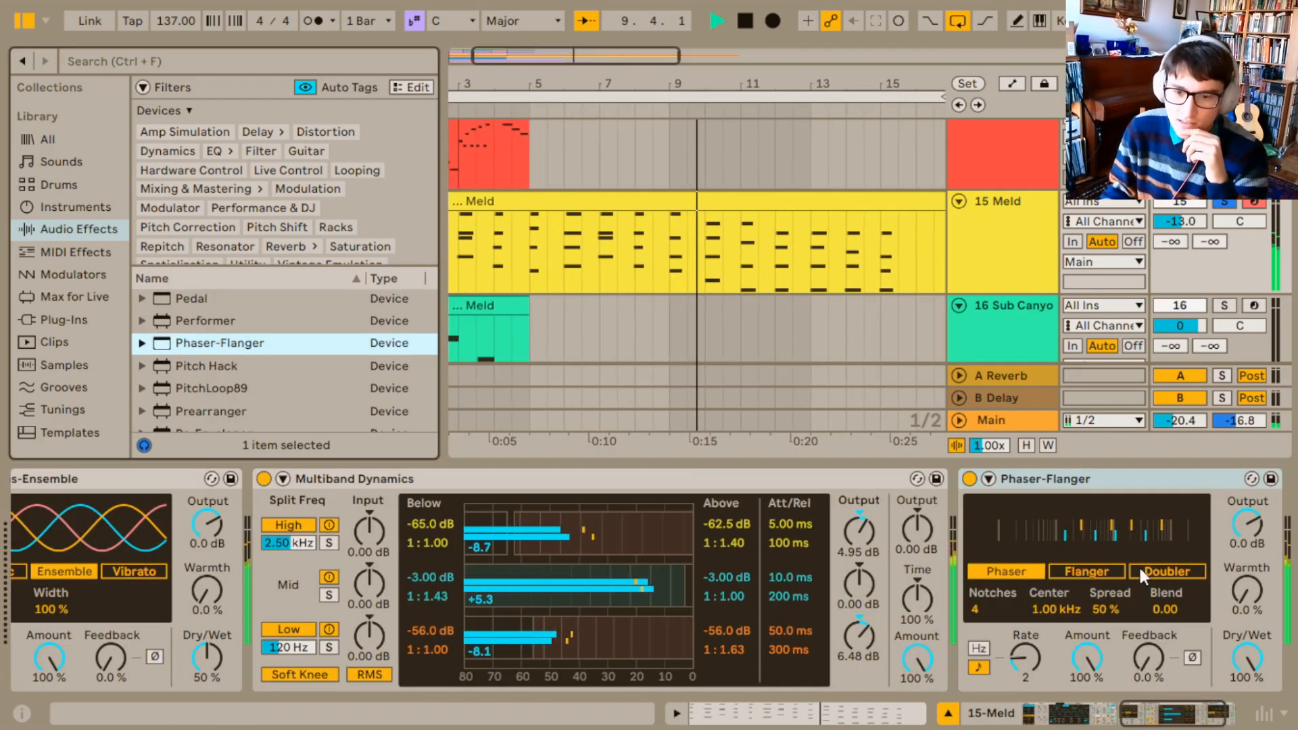
# Set Phaser-Flanger's rate to 3/8 and amount to 38%, compare it against bypass, and set its Dry/Wet to 28%
pyautogui.moveTo(1025, 657); pyautogui.dragTo(1086, 700)
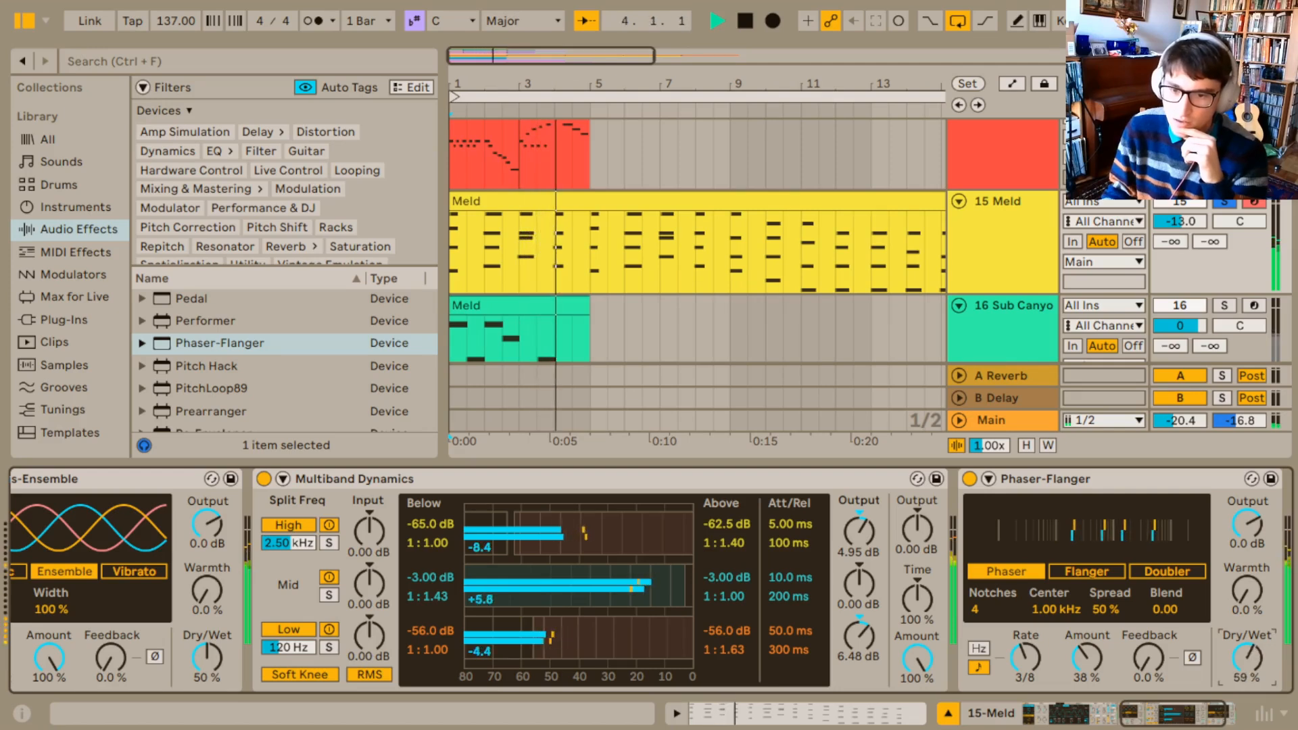
pyautogui.click(968, 478)
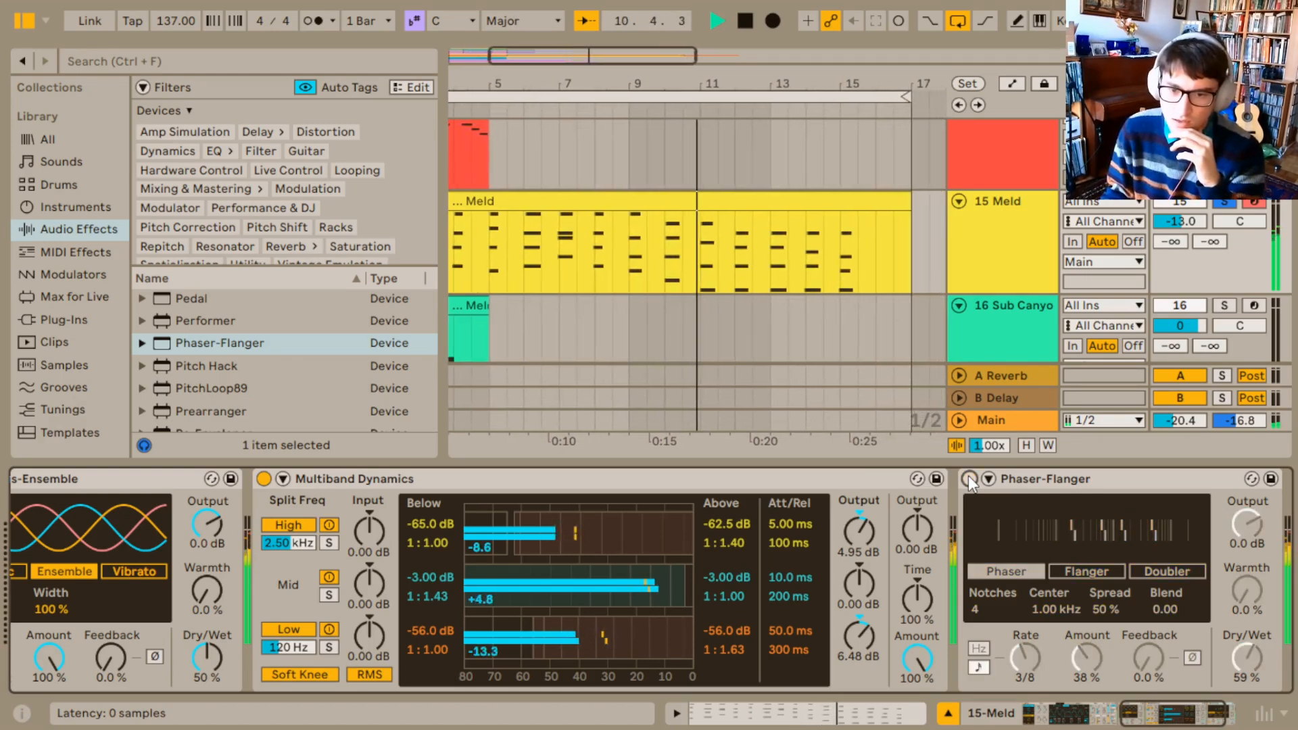
pyautogui.click(968, 478)
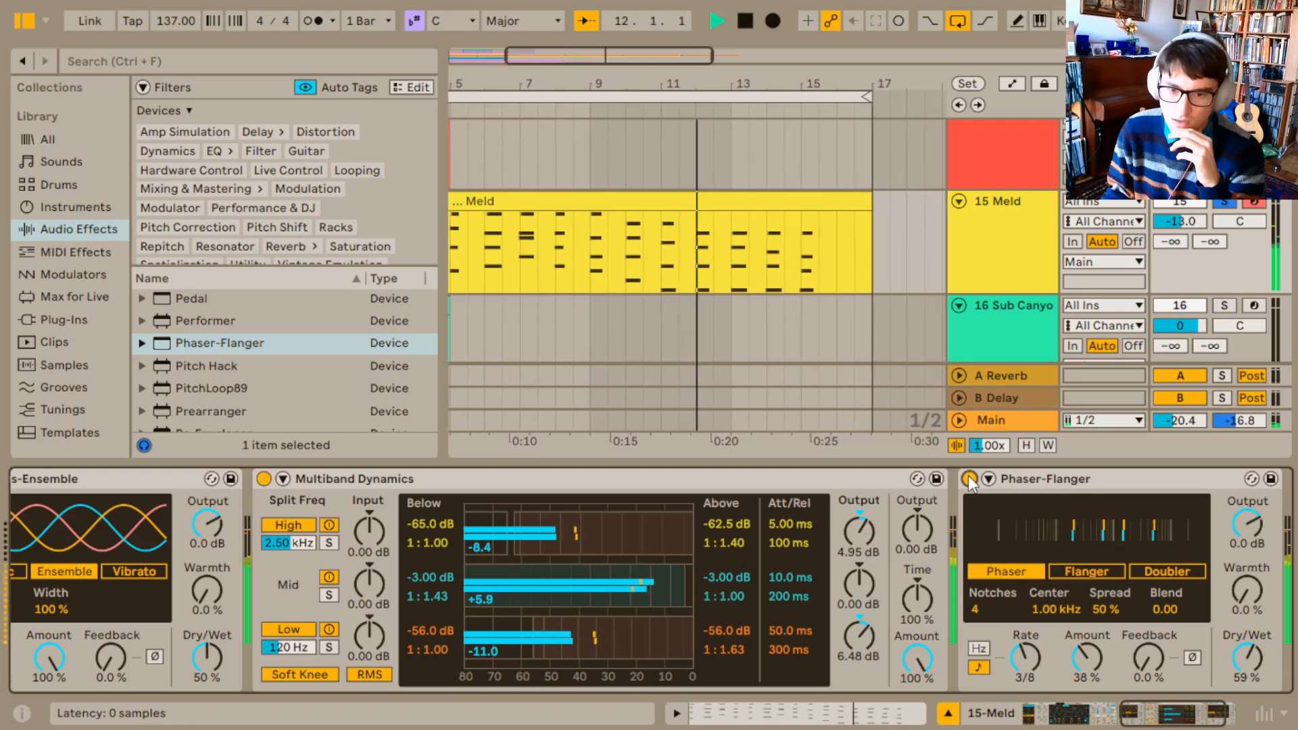
pyautogui.click(969, 479)
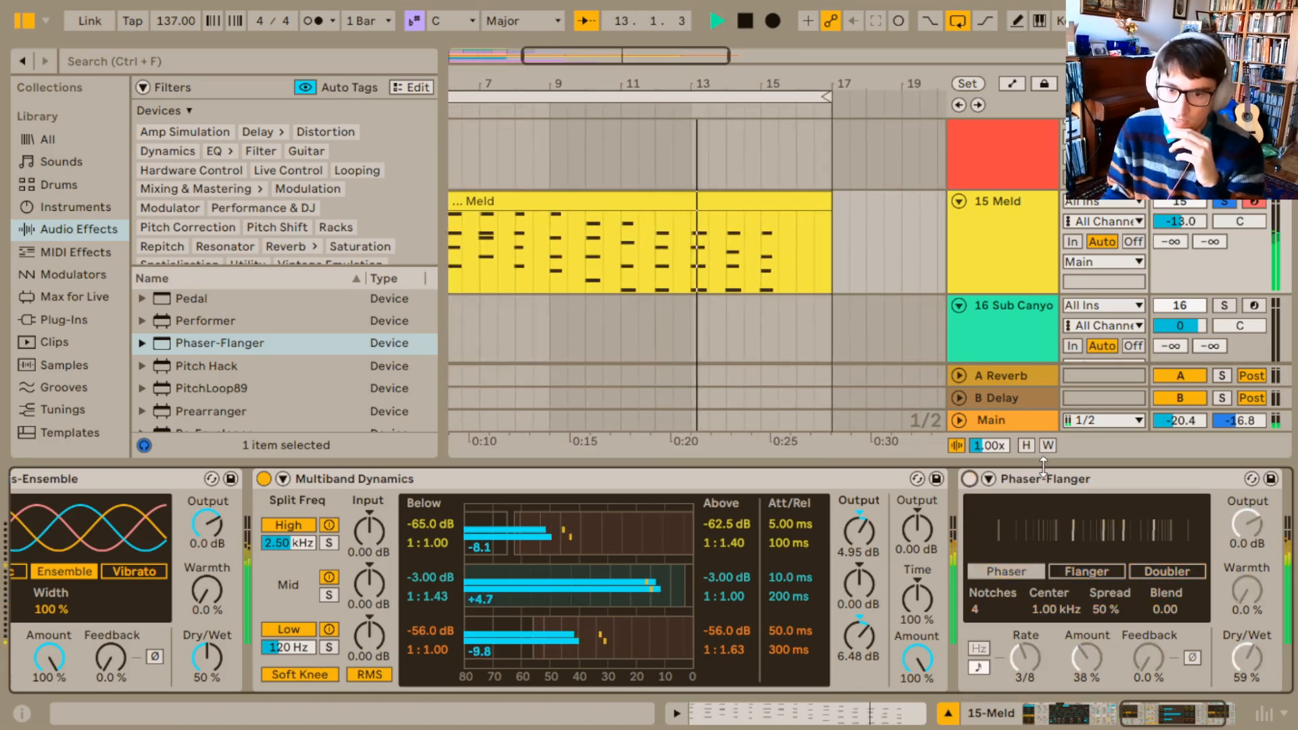
pyautogui.click(969, 478)
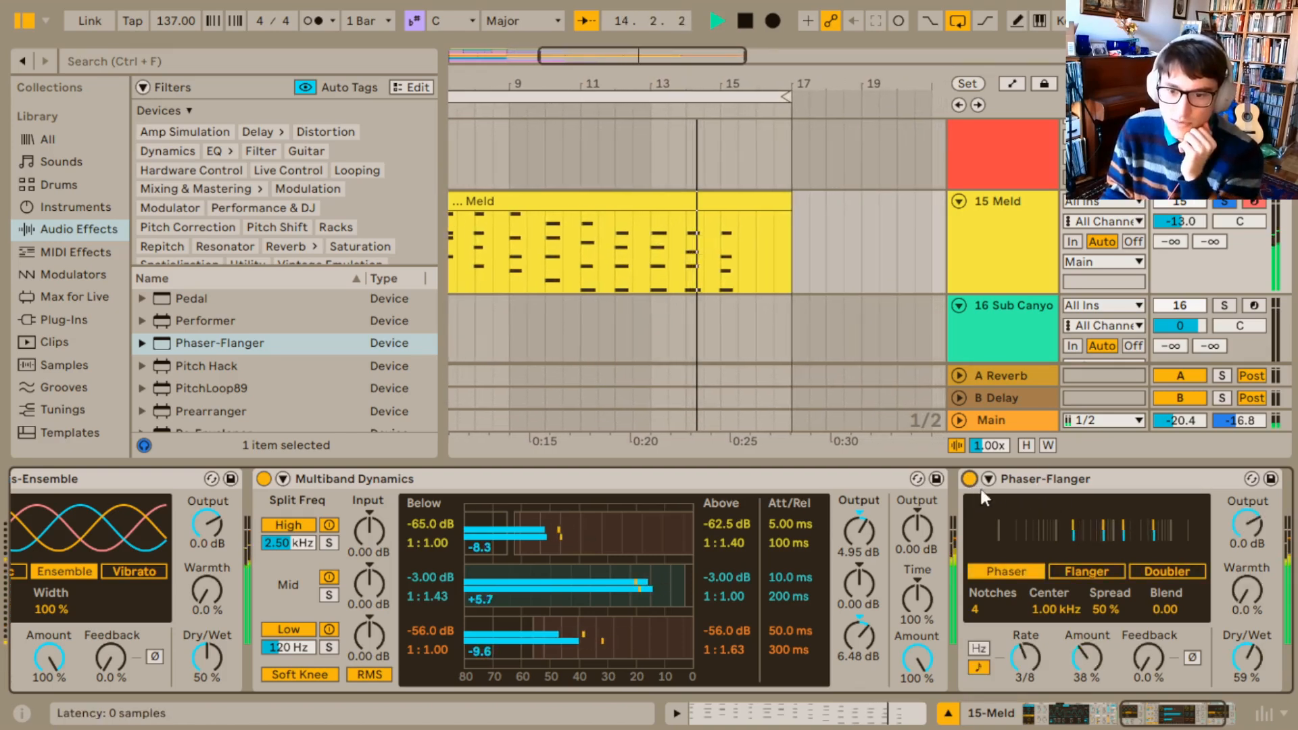
pyautogui.moveTo(1246, 657)
pyautogui.mouseDown()
pyautogui.moveTo(1247, 676)
pyautogui.moveTo(1239, 644)
pyautogui.mouseUp()
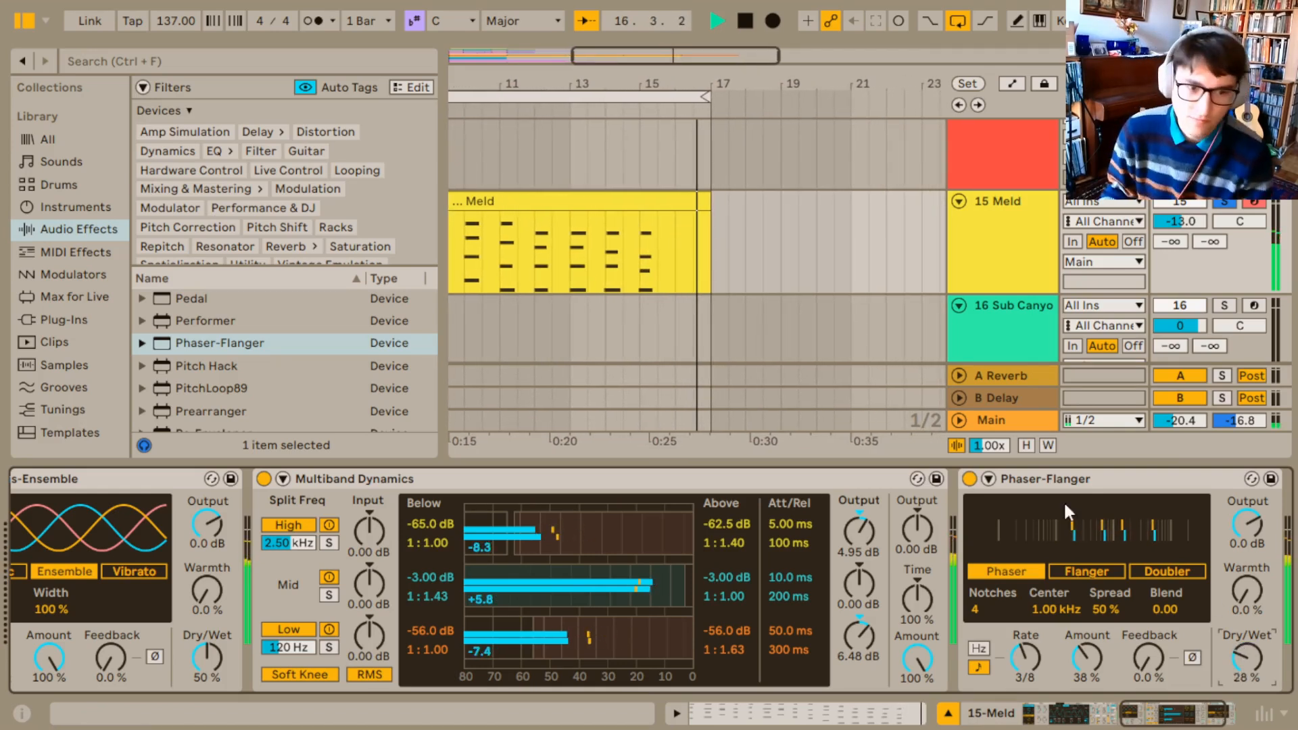
# Add Reverb from the audio effects after Phaser-Flanger, with size 500.00 and Dry/Wet at 29%
pyautogui.scroll(-10, 245, 375)
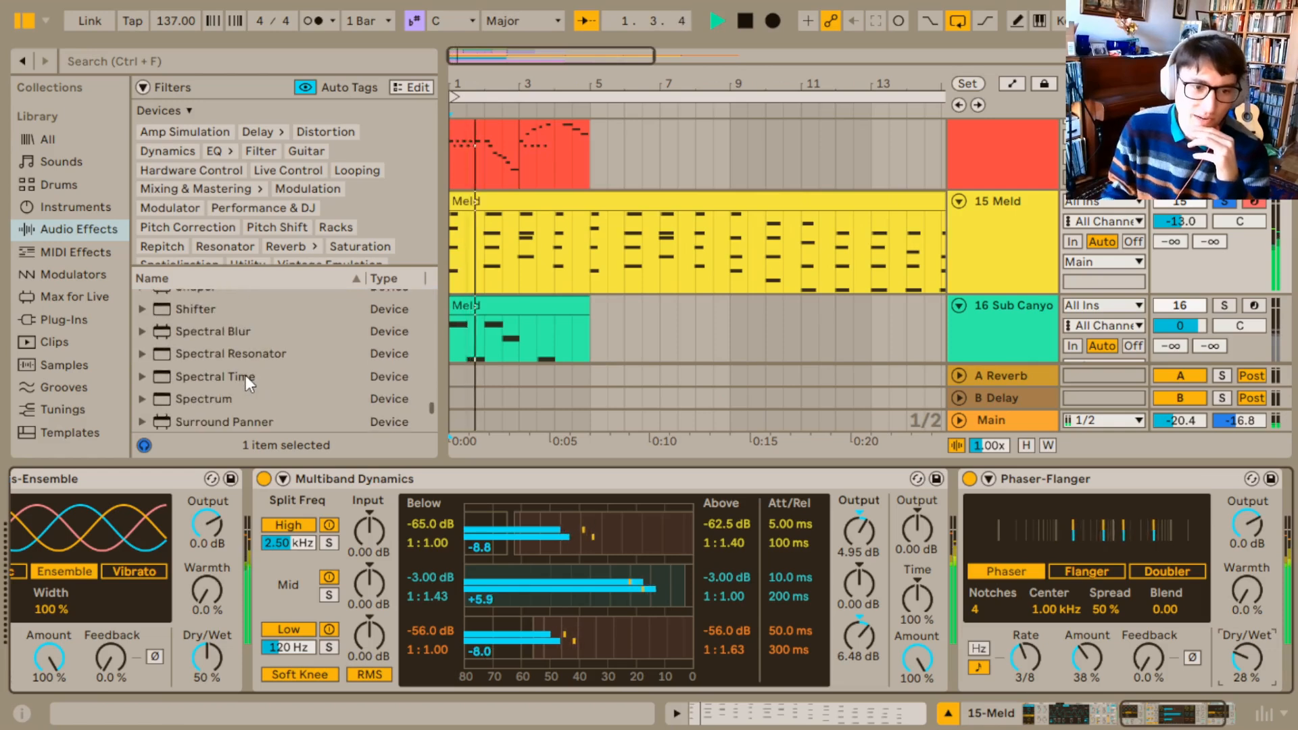
pyautogui.scroll(5, 246, 375)
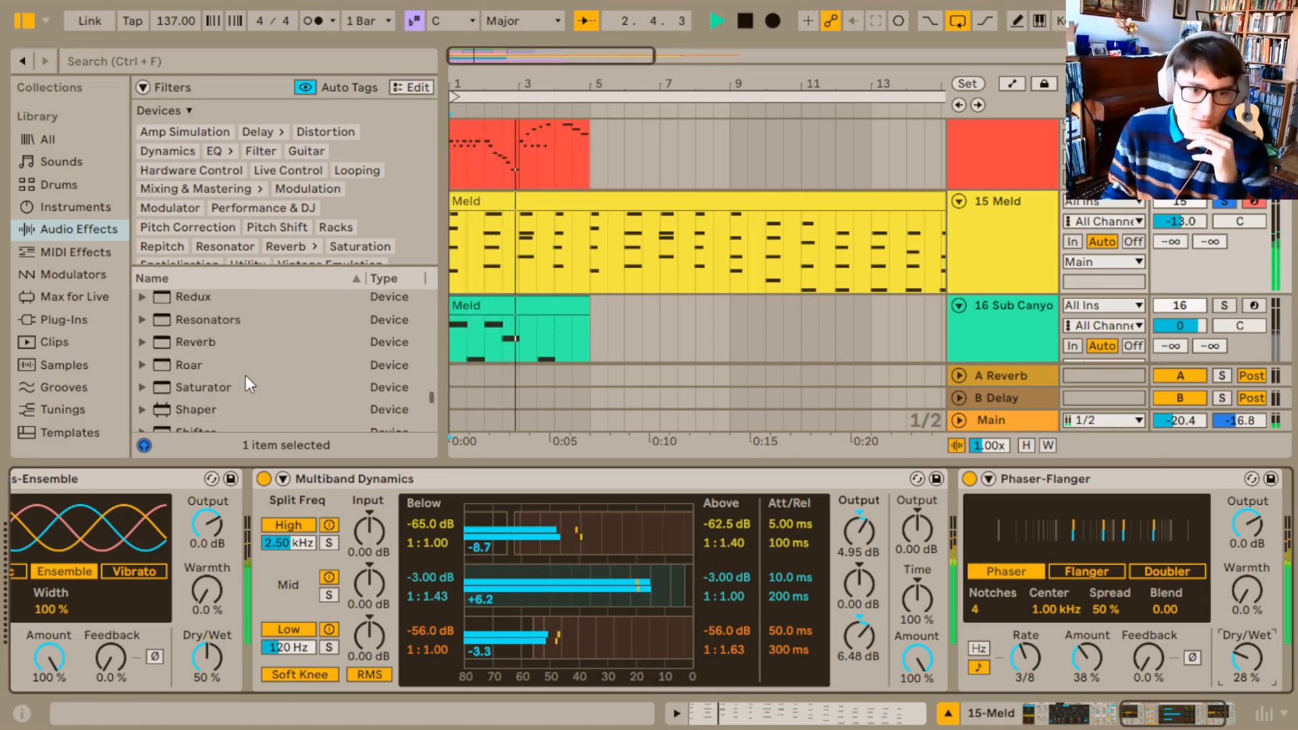
pyautogui.click(246, 342)
pyautogui.moveTo(246, 342); pyautogui.dragTo(1106, 552)
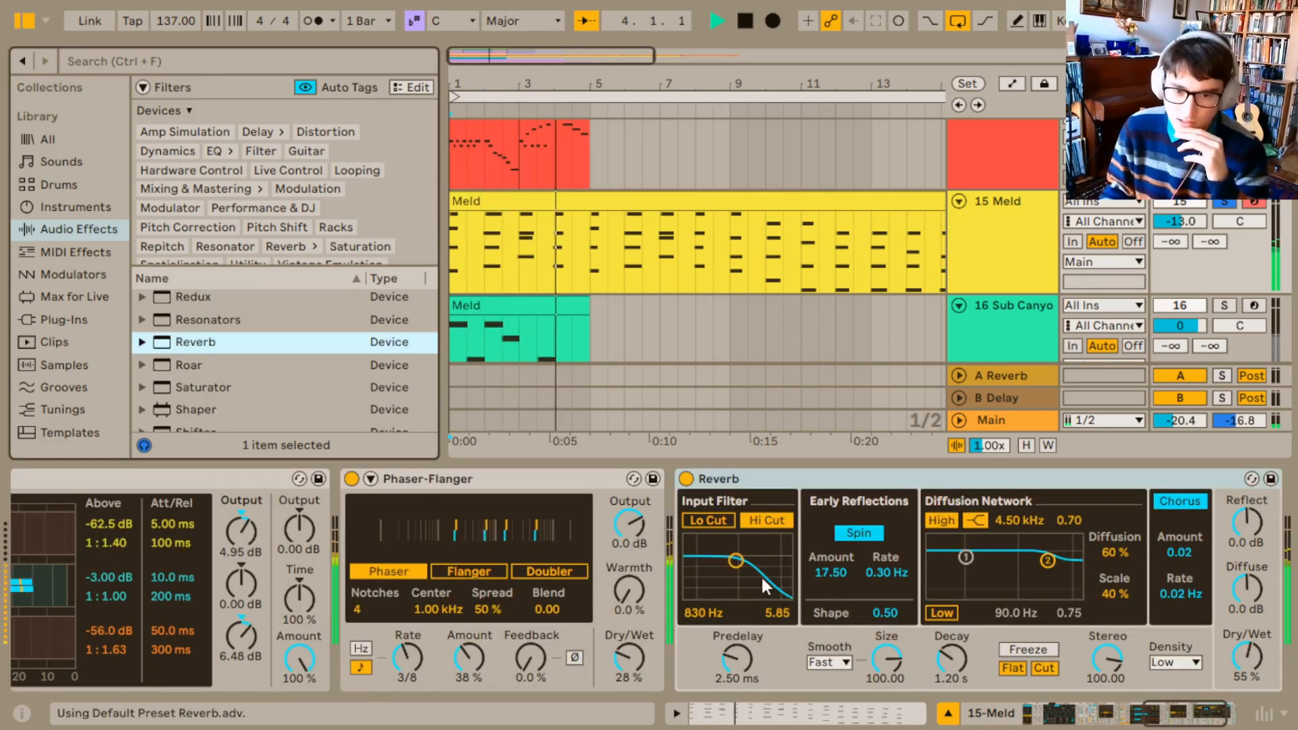
pyautogui.moveTo(1247, 657); pyautogui.dragTo(1247, 679)
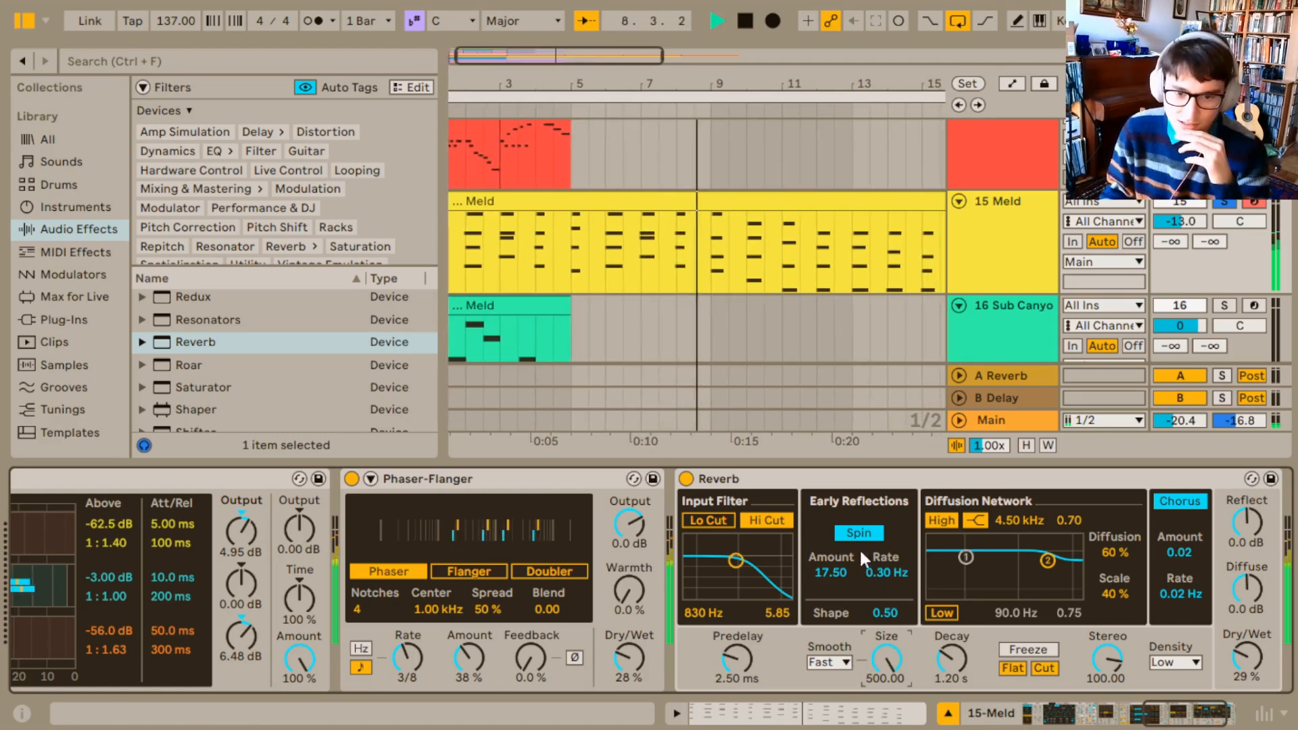
# Set Reverb's input filter to 1.06 kHz, width 4.95 with Lo Cut on, and its diffusion shelves to 157 Hz, 0.35 and 3.14 kHz, 0.68
pyautogui.moveTo(736, 560); pyautogui.dragTo(739, 565)
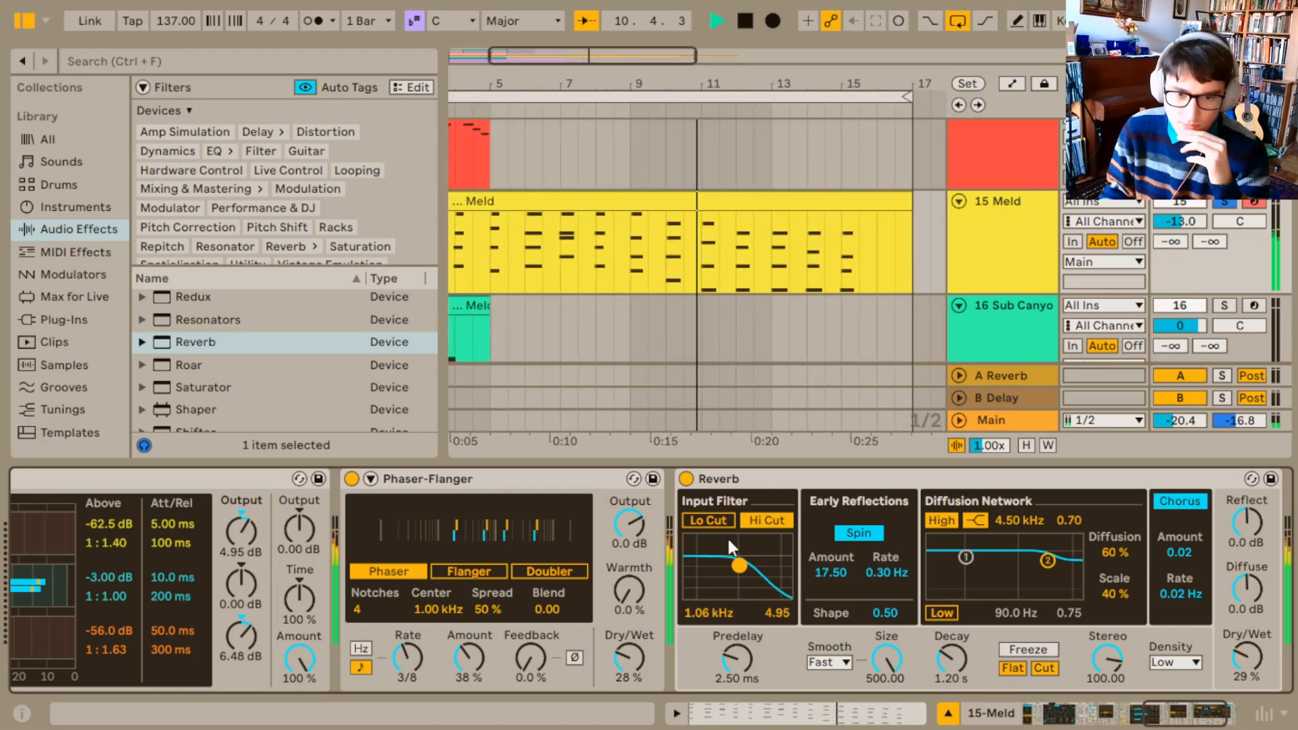
pyautogui.click(721, 521)
pyautogui.moveTo(965, 559); pyautogui.dragTo(977, 581)
pyautogui.moveTo(1047, 560); pyautogui.dragTo(1036, 562)
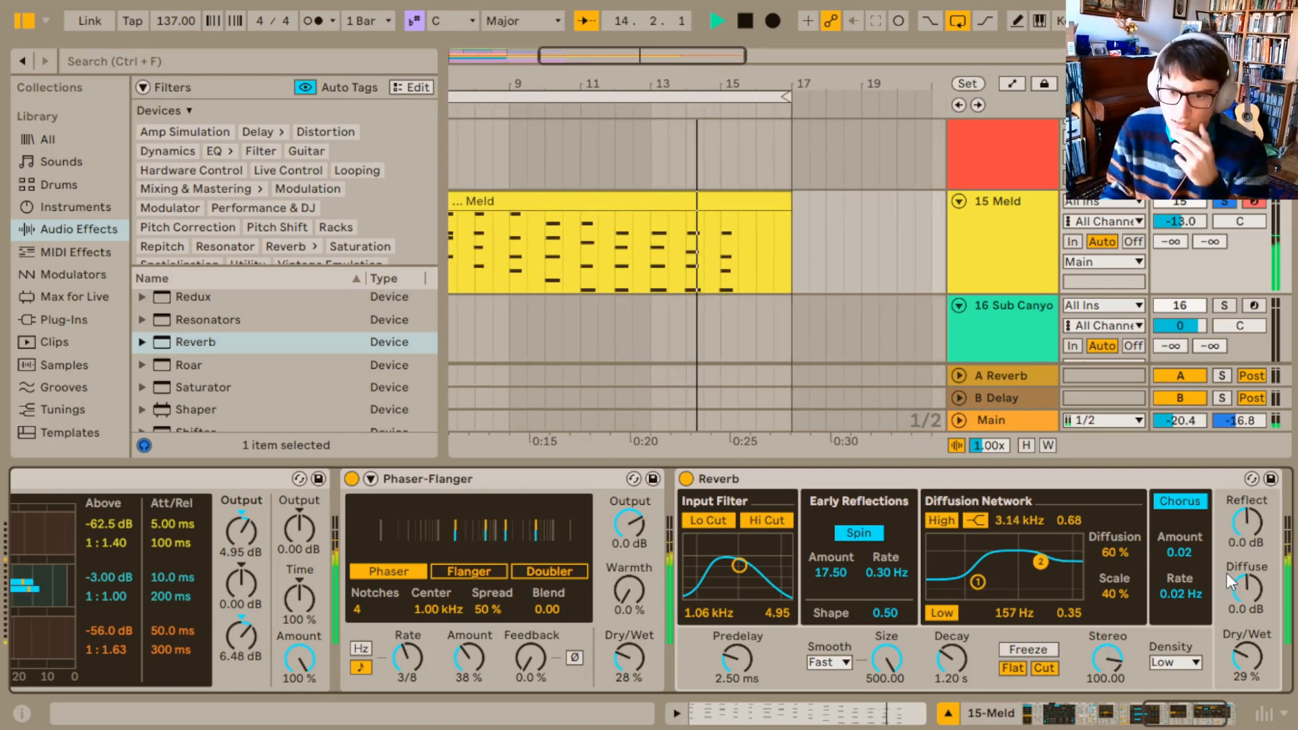
# Raise Reverb's Diffuse level to 3.6 dB, compare against bypass, and set its Dry/Wet to 43%
pyautogui.moveTo(1247, 588); pyautogui.dragTo(1247, 576)
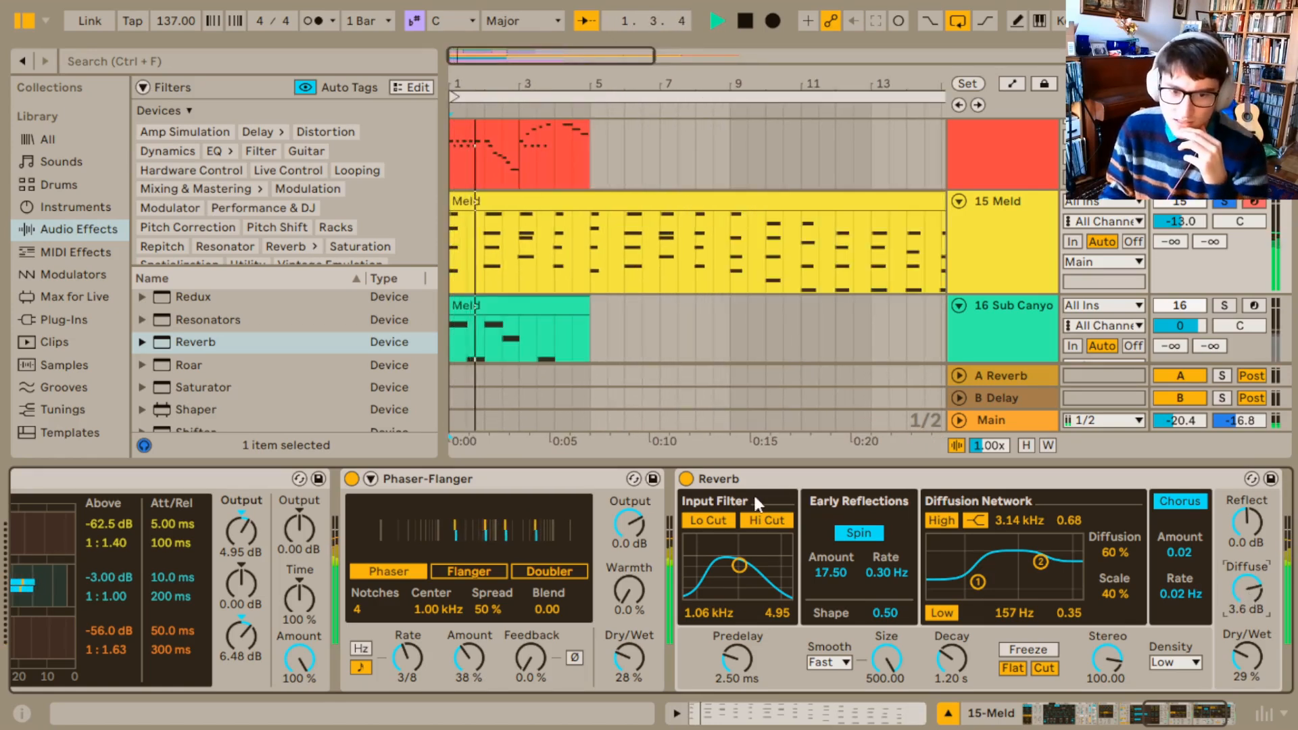
pyautogui.click(694, 480)
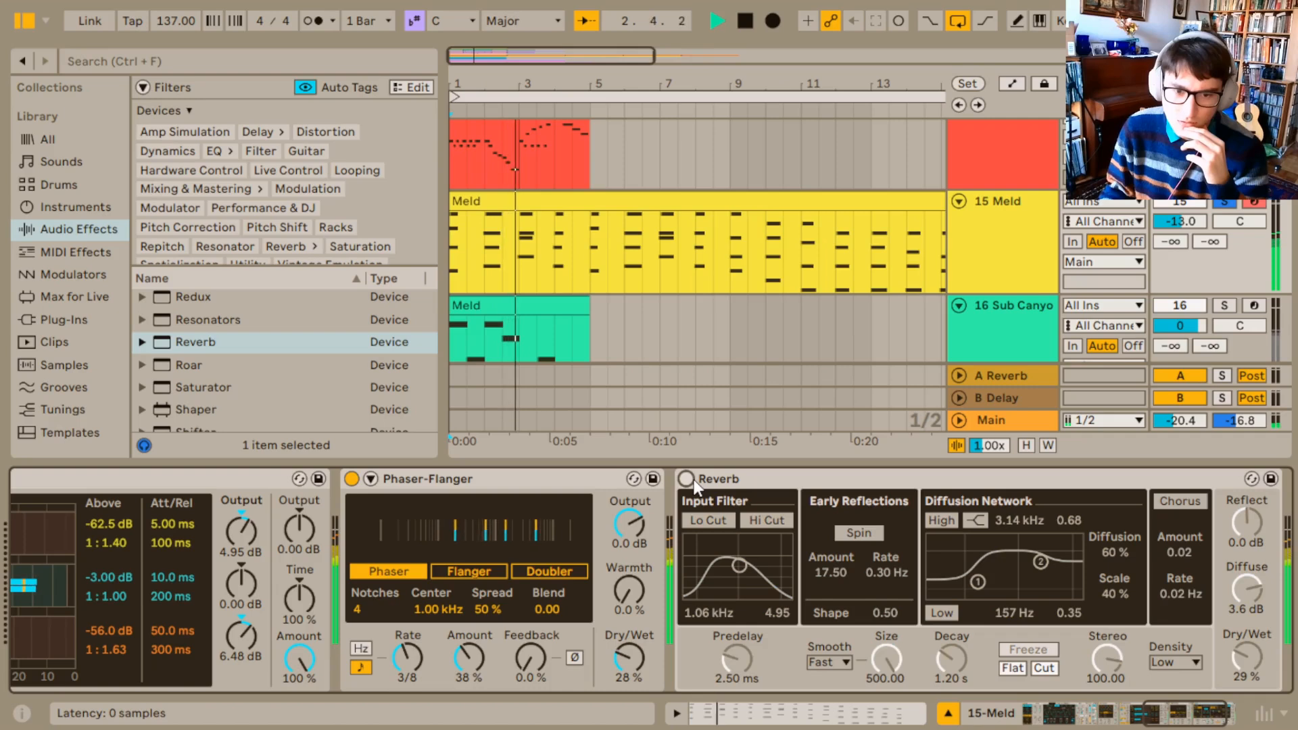
pyautogui.click(693, 482)
pyautogui.moveTo(1259, 667); pyautogui.dragTo(1259, 649)
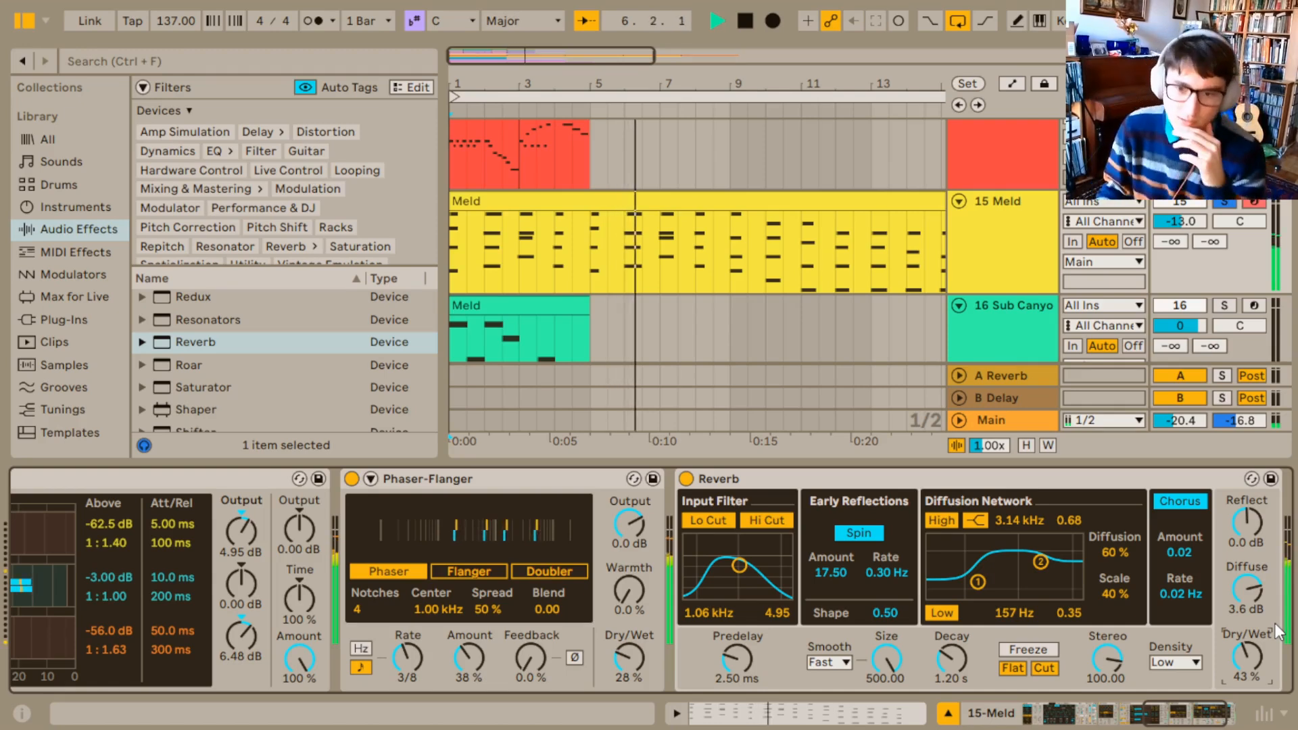
# Collapse the Chorus-Ensemble, Multiband Dynamics, Phaser-Flanger and Reverb devices in the Meld track's chain
pyautogui.click(1197, 485)
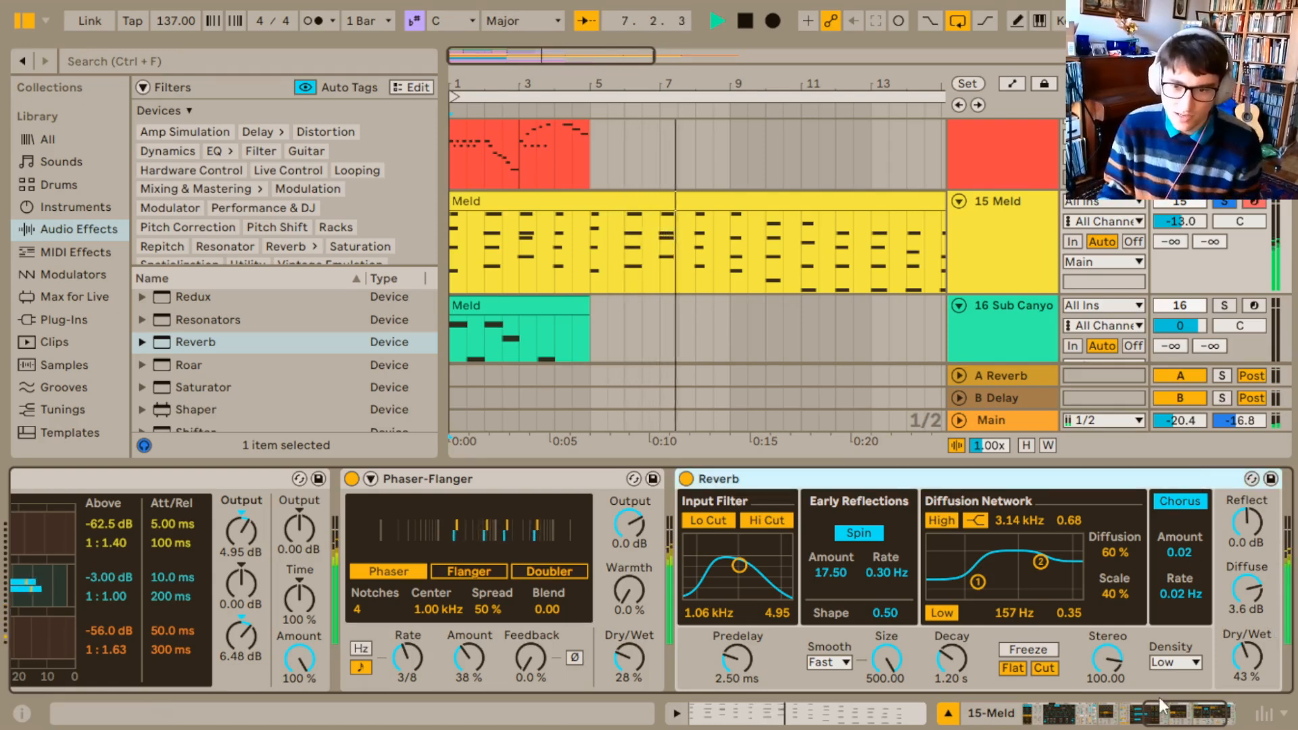
pyautogui.hscroll(-4, 689, 598)
pyautogui.doubleClick(628, 479)
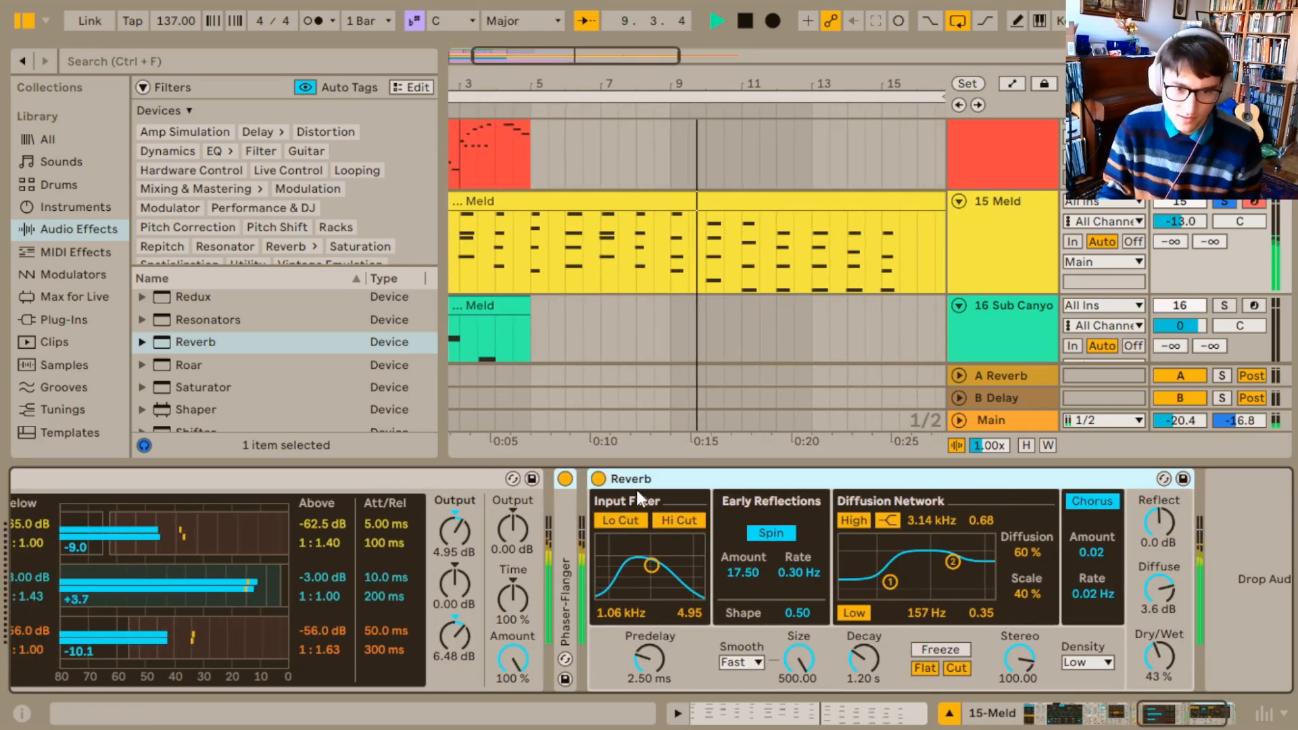
pyautogui.doubleClick(647, 479)
pyautogui.doubleClick(446, 476)
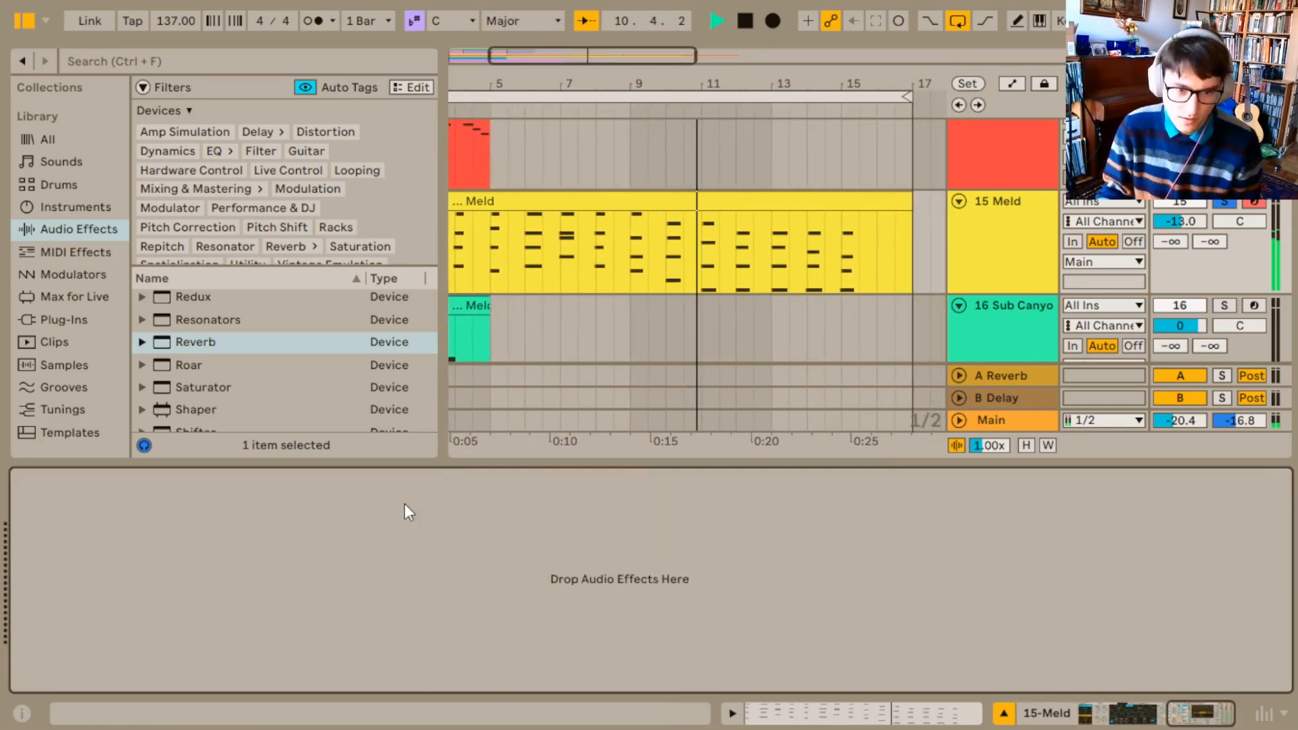
pyautogui.click(1126, 722)
pyautogui.doubleClick(972, 479)
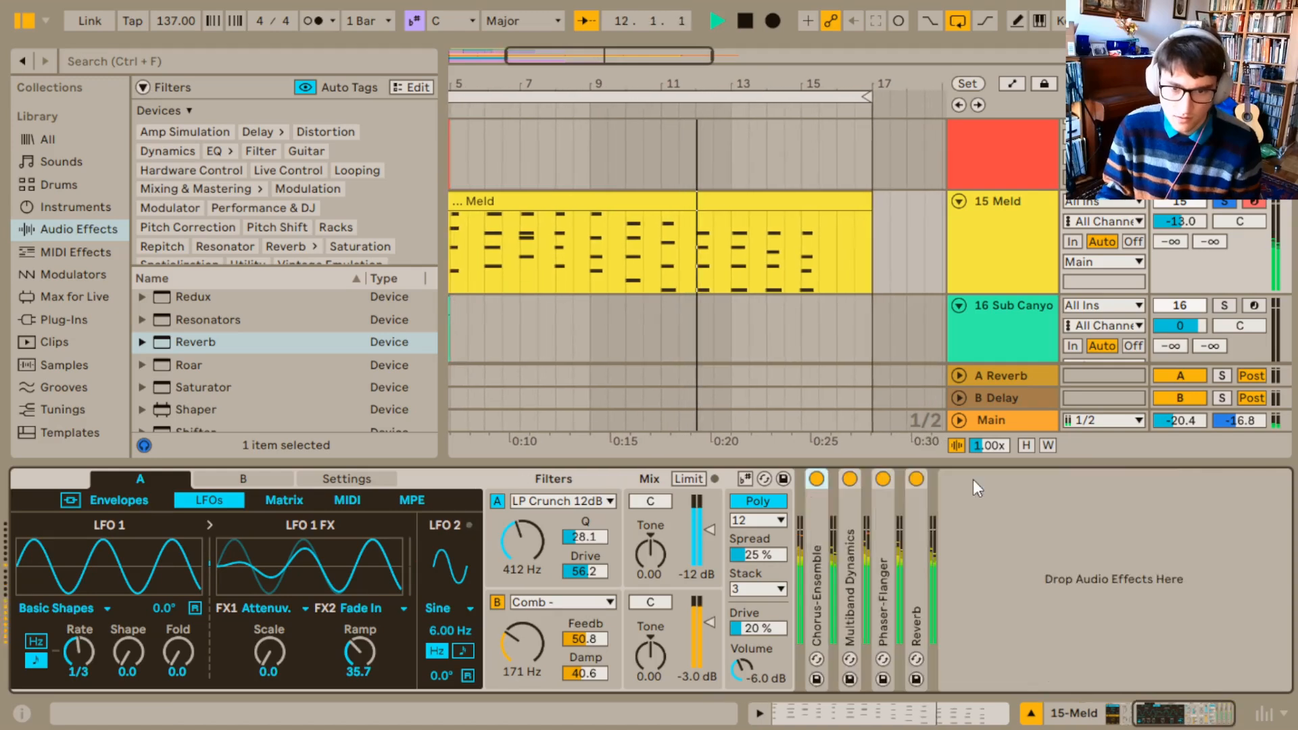
# Group Meld and its four audio effects into an Instrument Rack
pyautogui.click(913, 587)
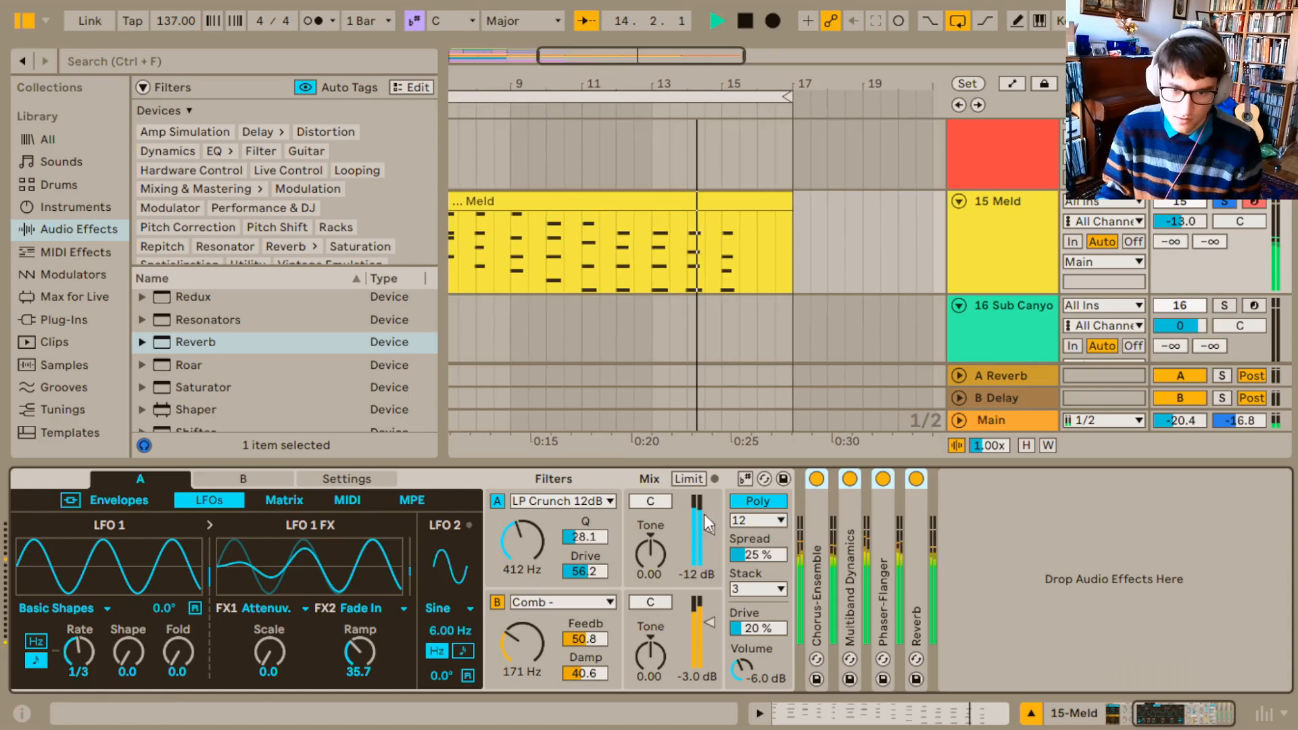
pyautogui.click(614, 484)
pyautogui.hotkey('ctrl', 'g')
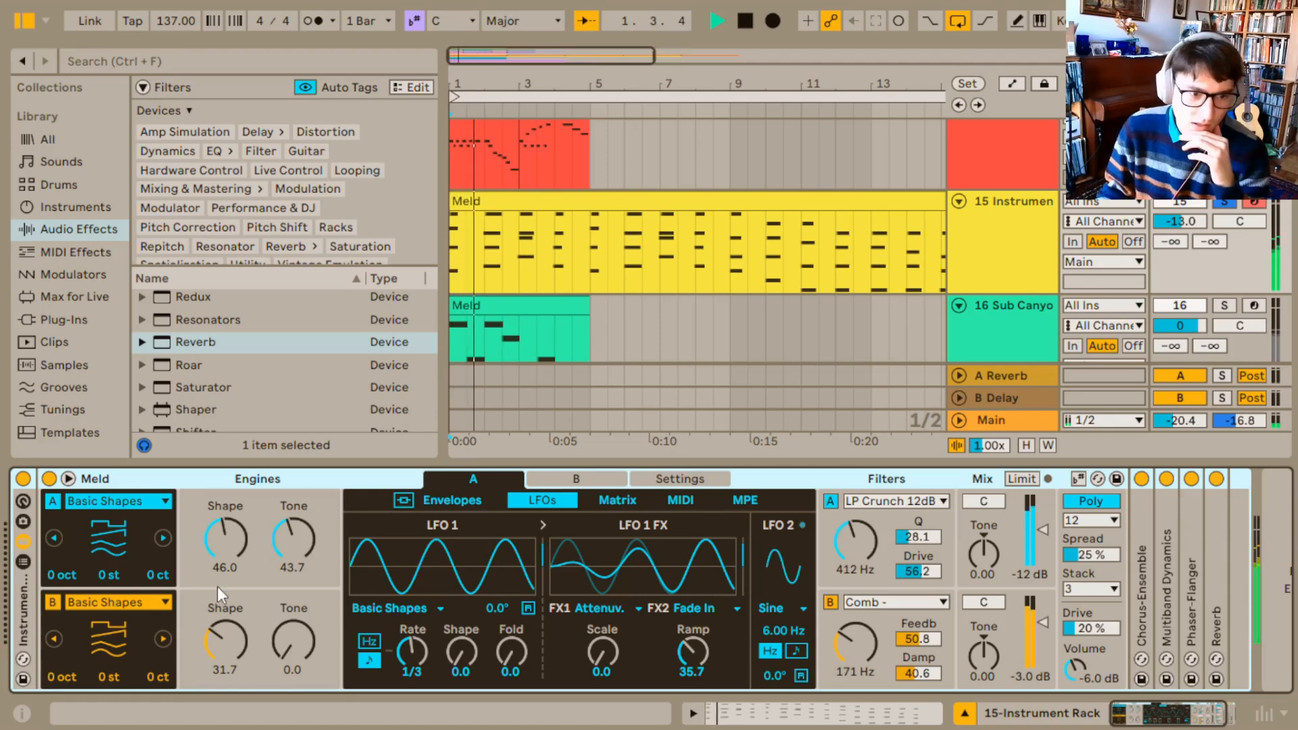
# Save the Meld device's settings to the User Library as a preset named Metalic Airy Pad
pyautogui.click(1116, 478)
pyautogui.write('Metalic')
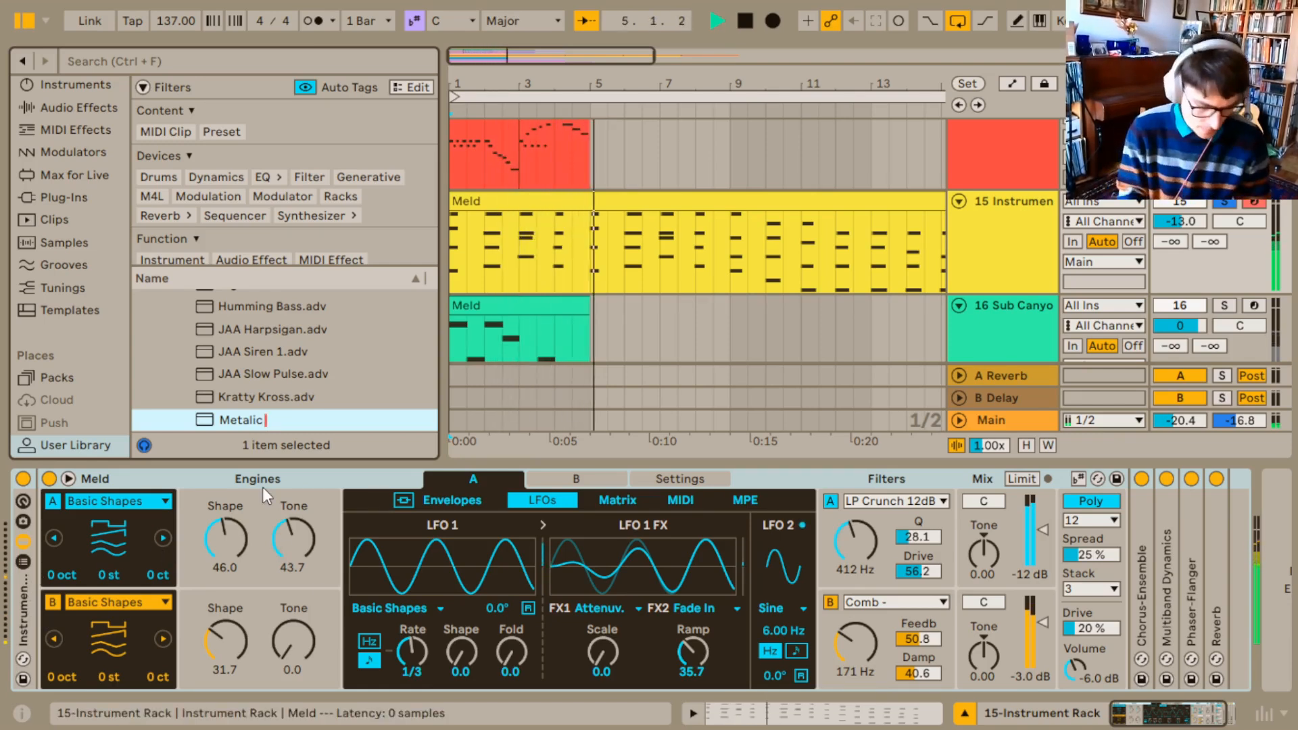
pyautogui.write('Airy Pad')
pyautogui.press('Return')
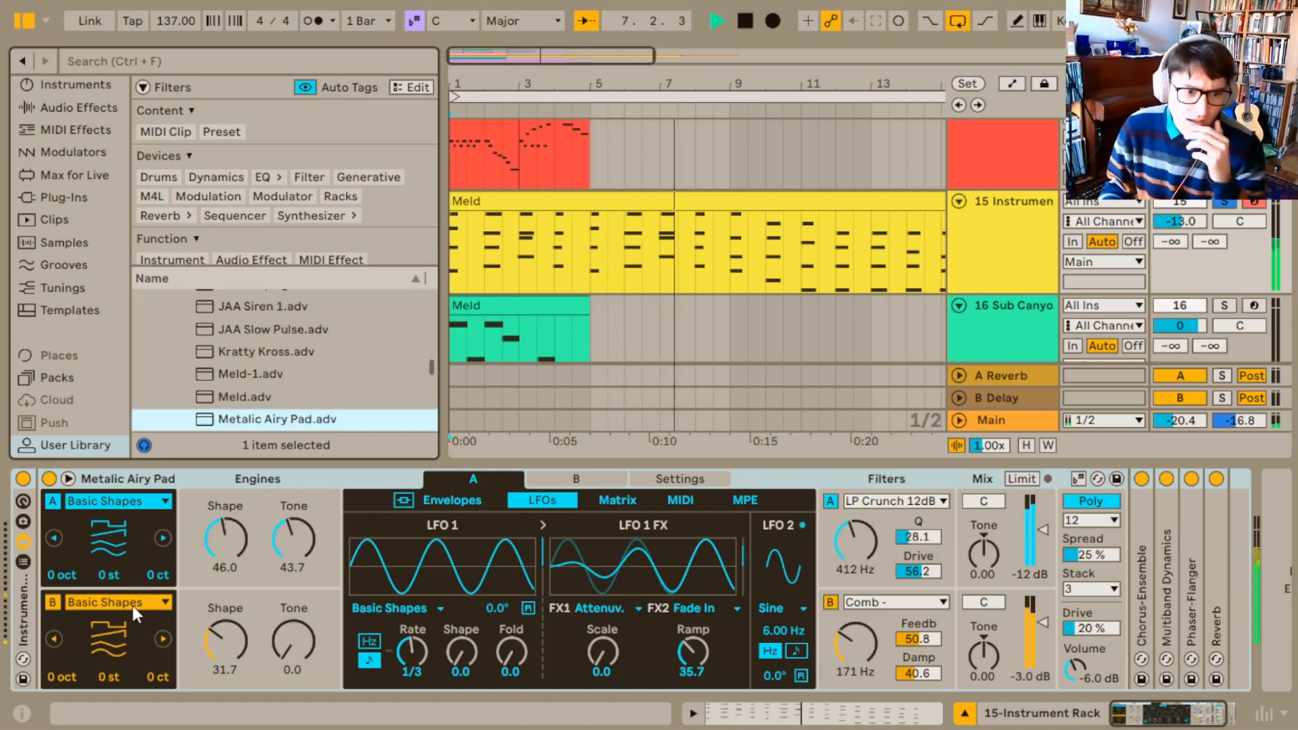
# Save the whole Instrument Rack to the User Library with a preset name beginning with Metalic
pyautogui.click(28, 680)
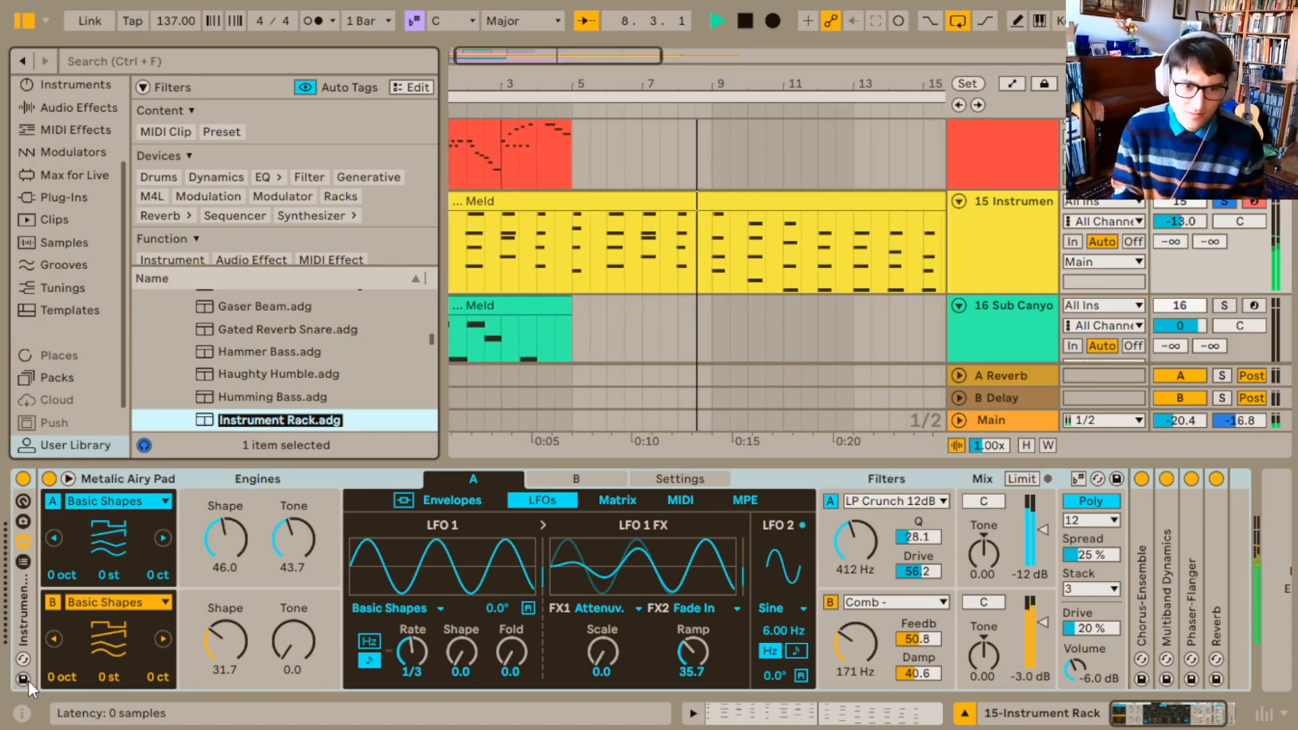
pyautogui.write('Metalic')
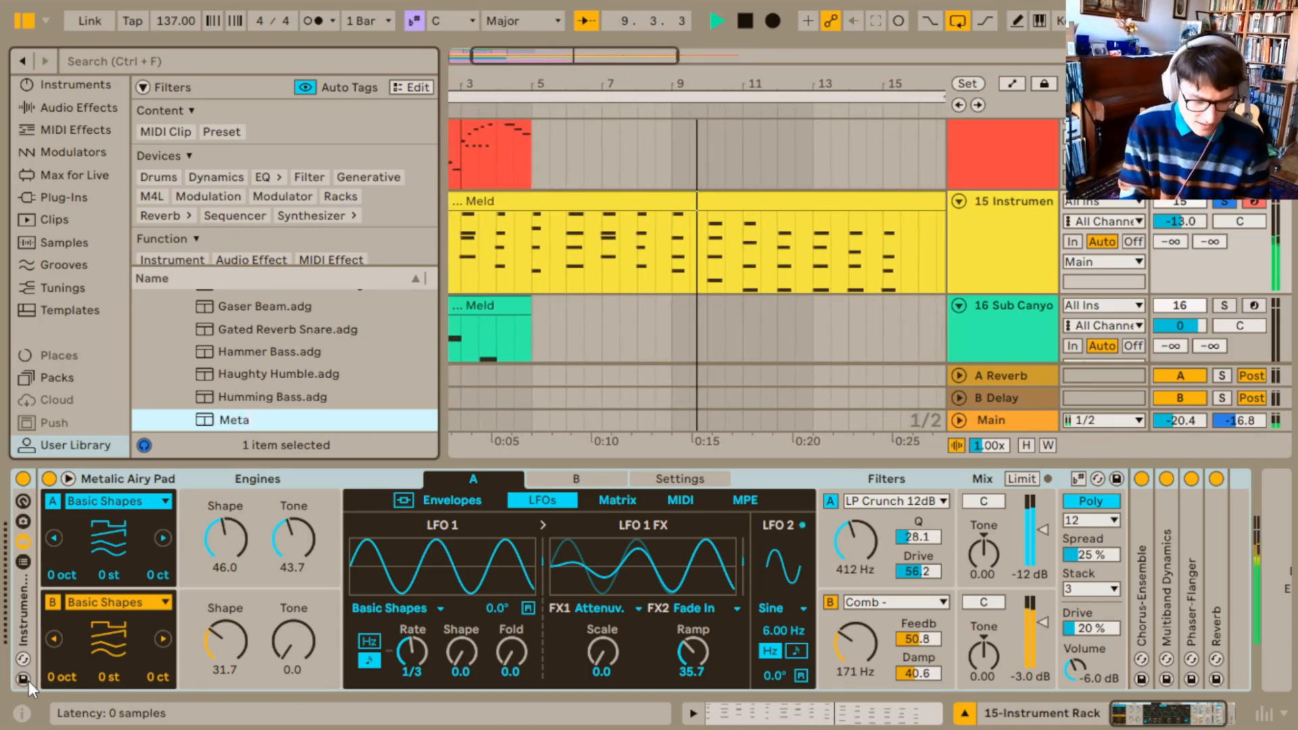